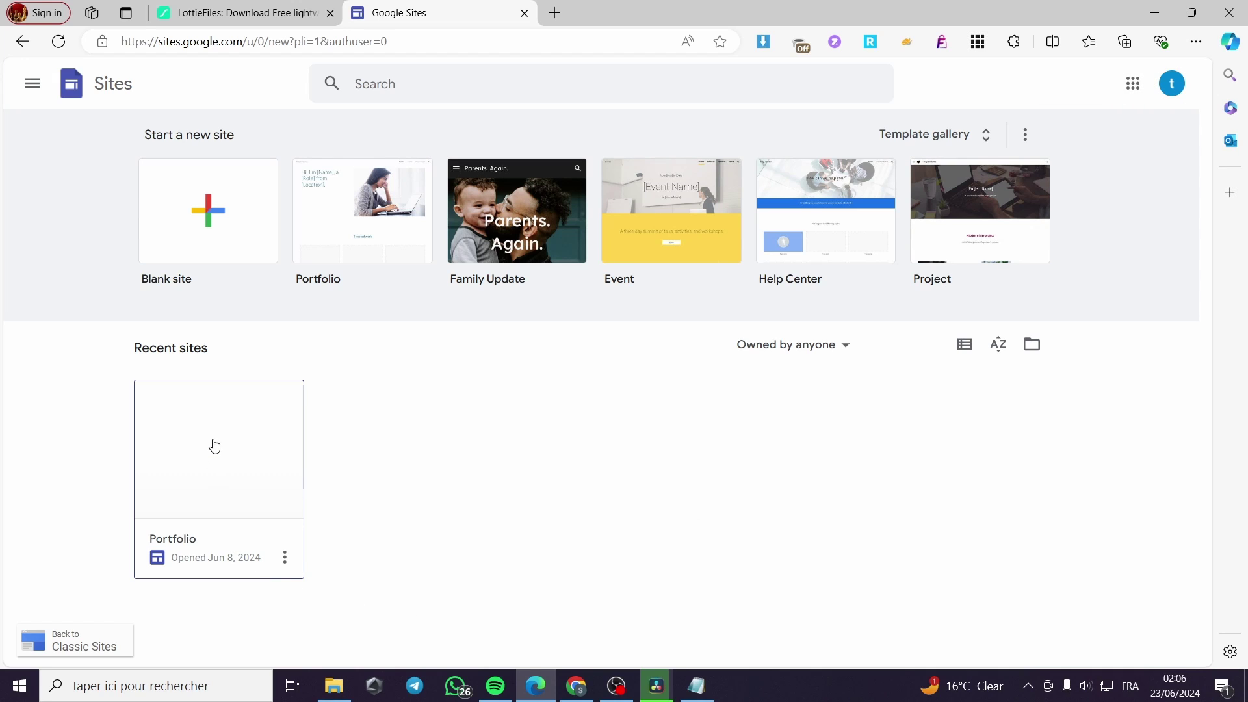
Open the recent Portfolio site for editing and look over its home page from the introduction to the Selected work section
{"action": "left_click", "coordinate": [227, 474]}
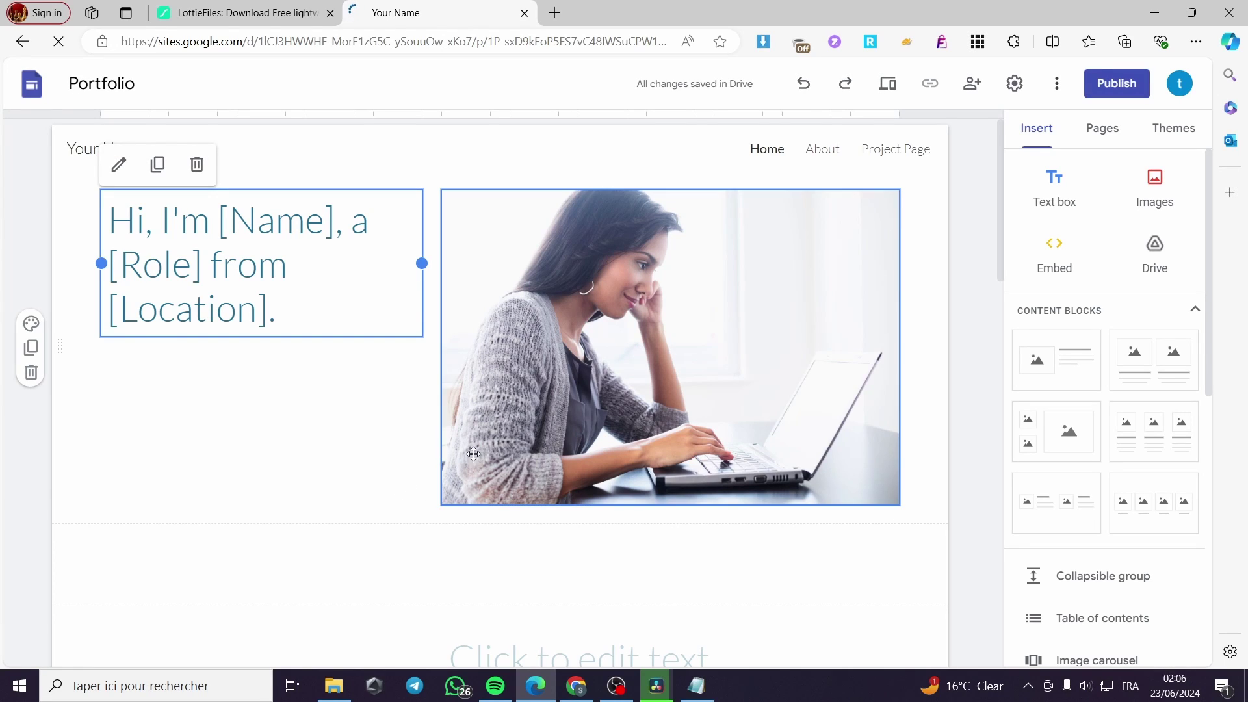
{"action": "scroll", "coordinate": [801, 425], "scroll_direction": "down", "scroll_amount": 3}
{"action": "scroll", "coordinate": [360, 524], "scroll_direction": "up", "scroll_amount": 3}
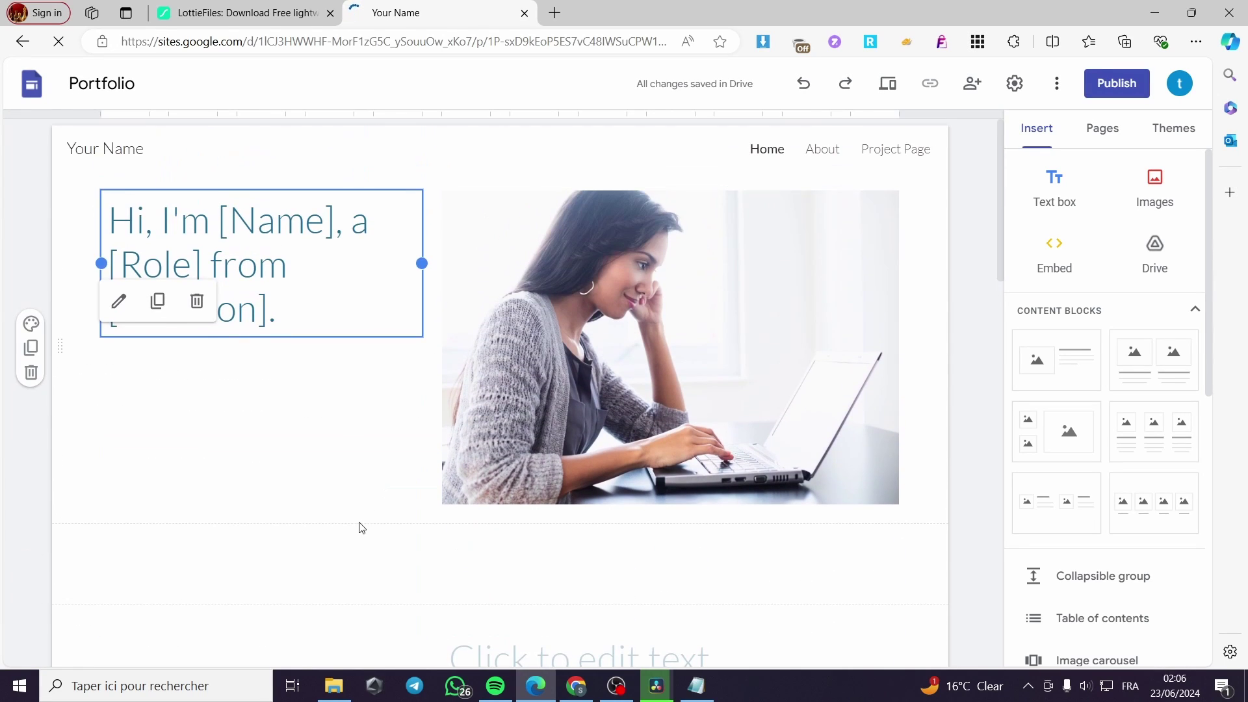
{"action": "scroll", "coordinate": [680, 334], "scroll_direction": "down", "scroll_amount": 3}
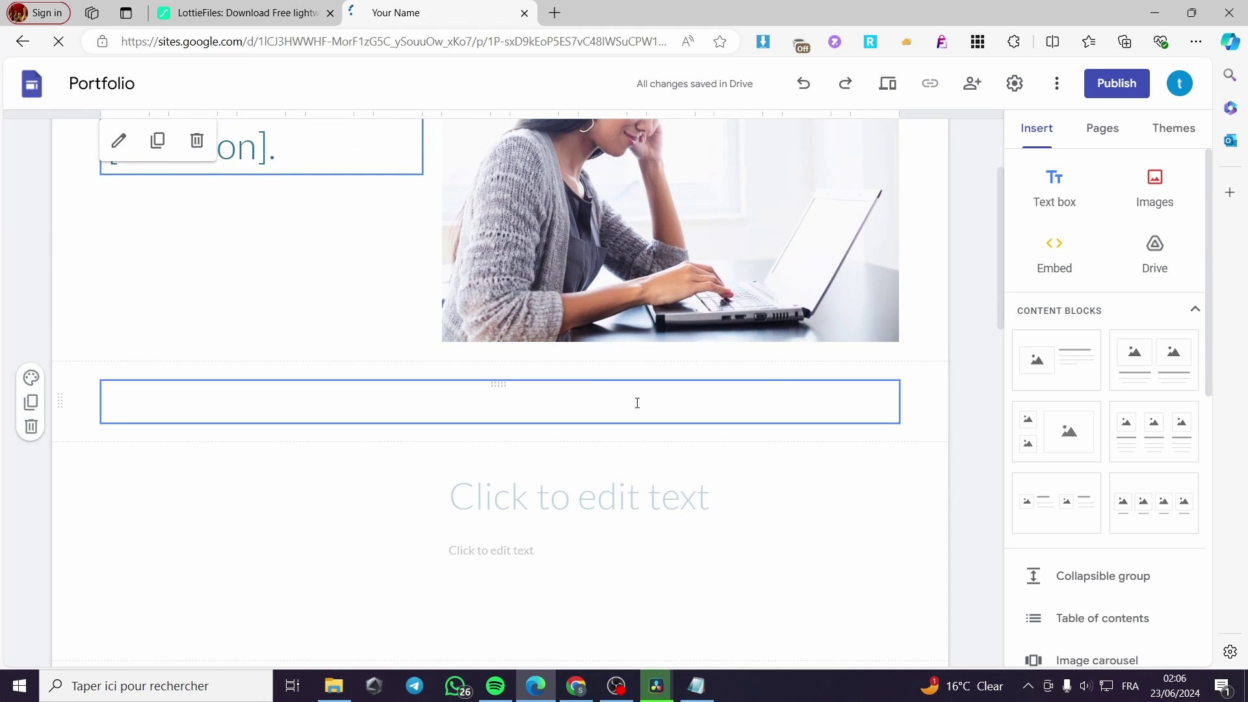
{"action": "scroll", "coordinate": [635, 401], "scroll_direction": "up", "scroll_amount": 3}
{"action": "scroll", "coordinate": [606, 330], "scroll_direction": "down", "scroll_amount": 4}
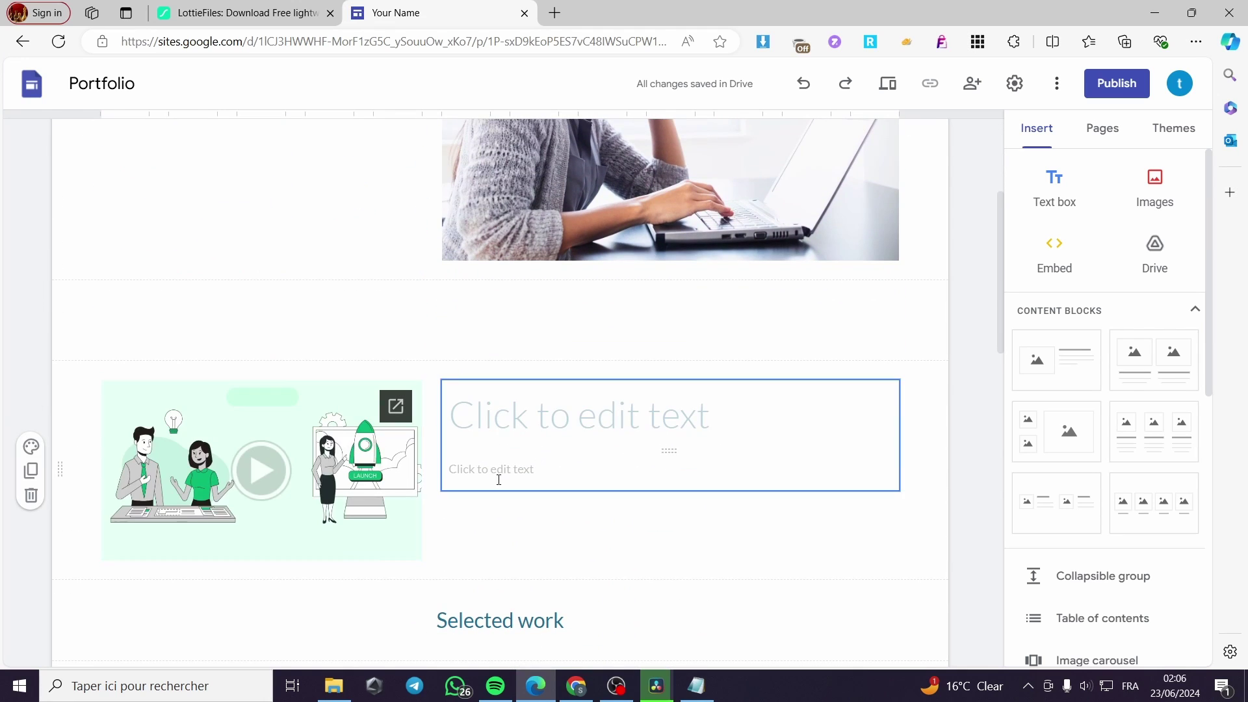
{"action": "scroll", "coordinate": [318, 462], "scroll_direction": "down", "scroll_amount": 4}
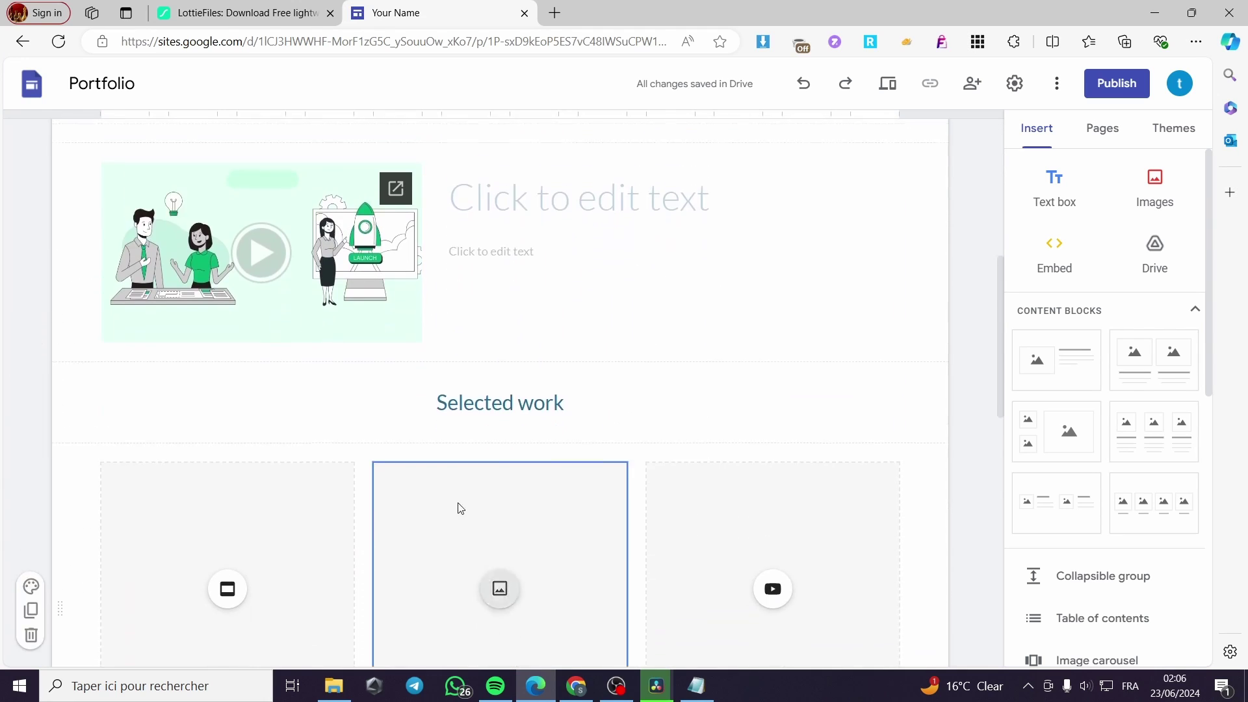
{"action": "scroll", "coordinate": [510, 540], "scroll_direction": "up", "scroll_amount": 6}
{"action": "scroll", "coordinate": [510, 540], "scroll_direction": "down", "scroll_amount": 4}
{"action": "scroll", "coordinate": [646, 365], "scroll_direction": "up", "scroll_amount": 4}
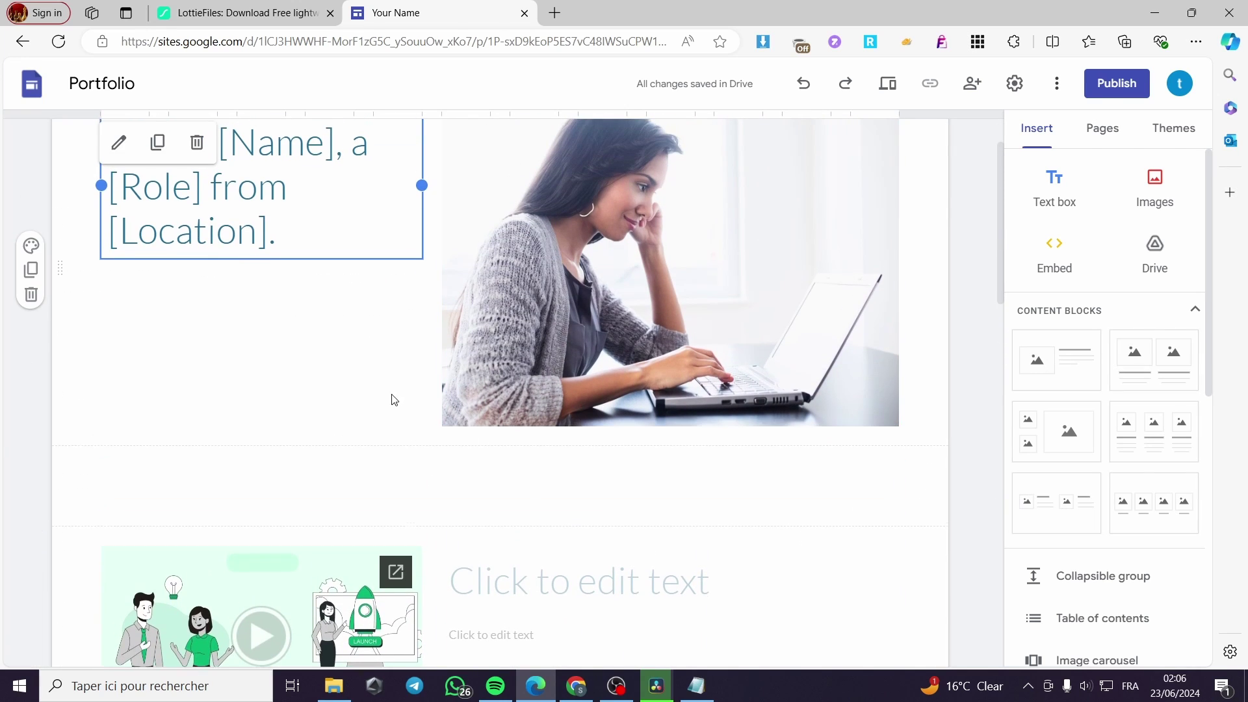
{"action": "scroll", "coordinate": [270, 283], "scroll_direction": "up", "scroll_amount": 2}
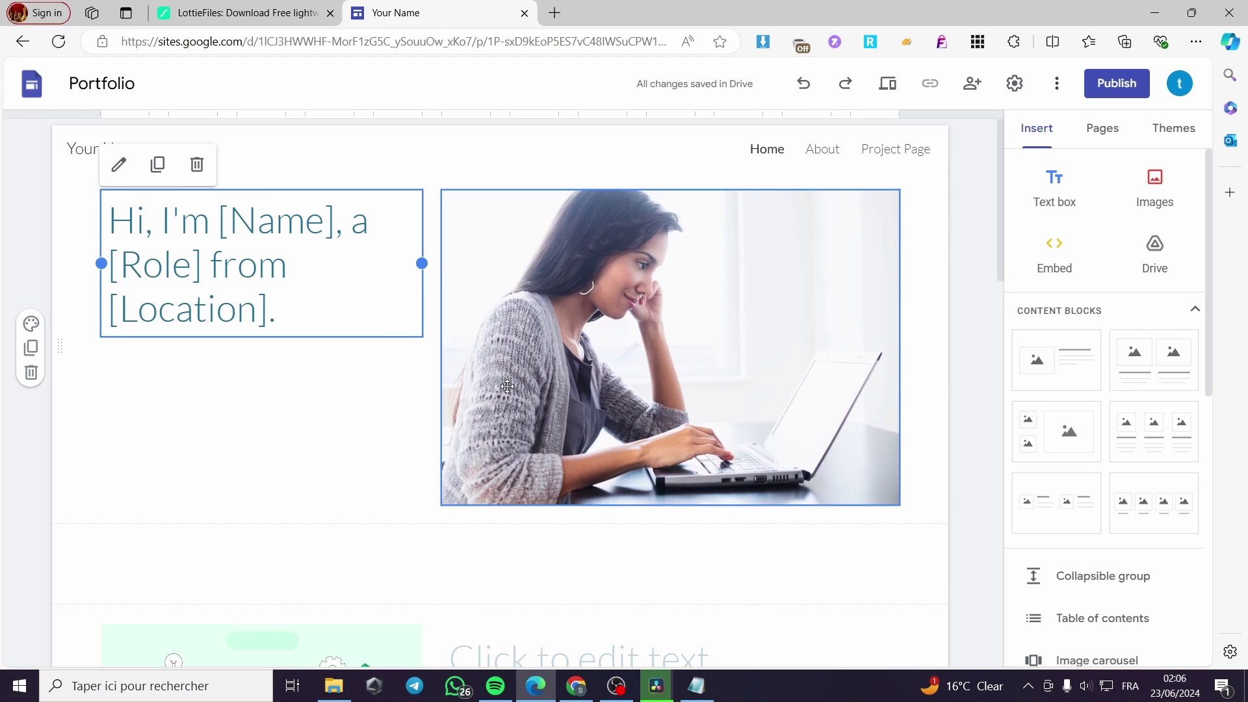
{"action": "scroll", "coordinate": [607, 426], "scroll_direction": "down", "scroll_amount": 6}
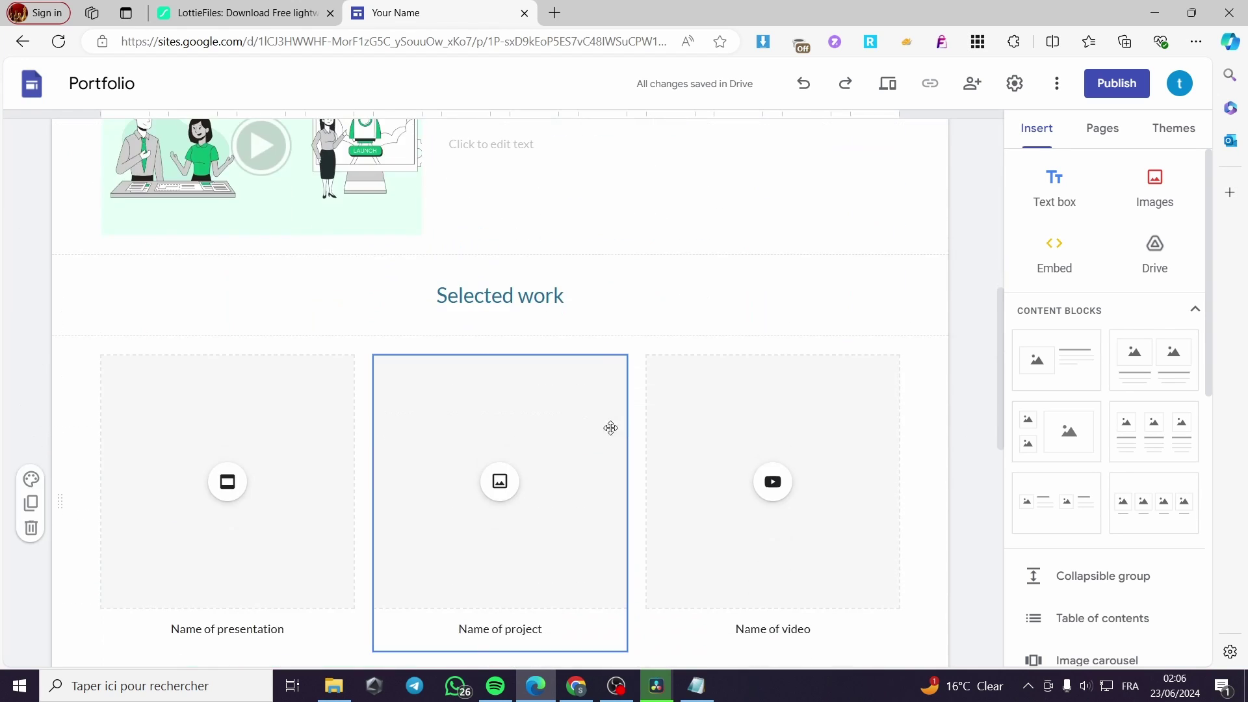
{"action": "scroll", "coordinate": [549, 441], "scroll_direction": "up", "scroll_amount": 6}
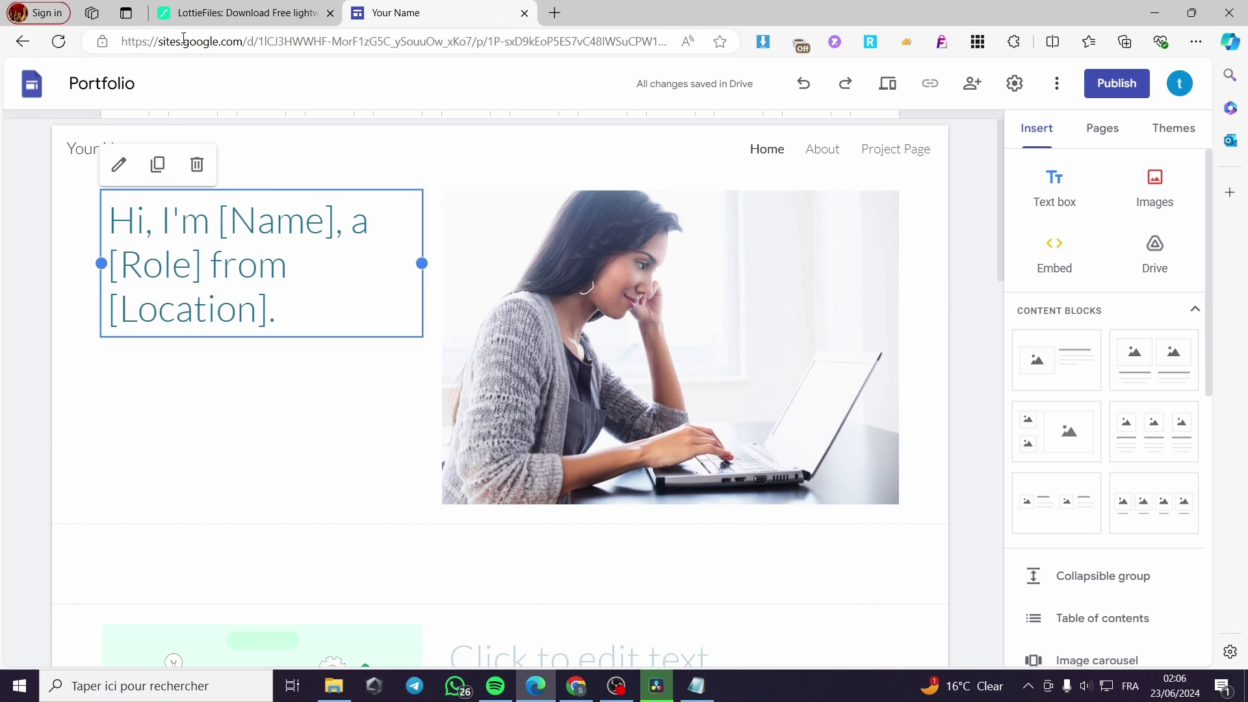
Switch from the Portfolio site editor to the LottieFiles home page
{"action": "left_click", "coordinate": [195, 18]}
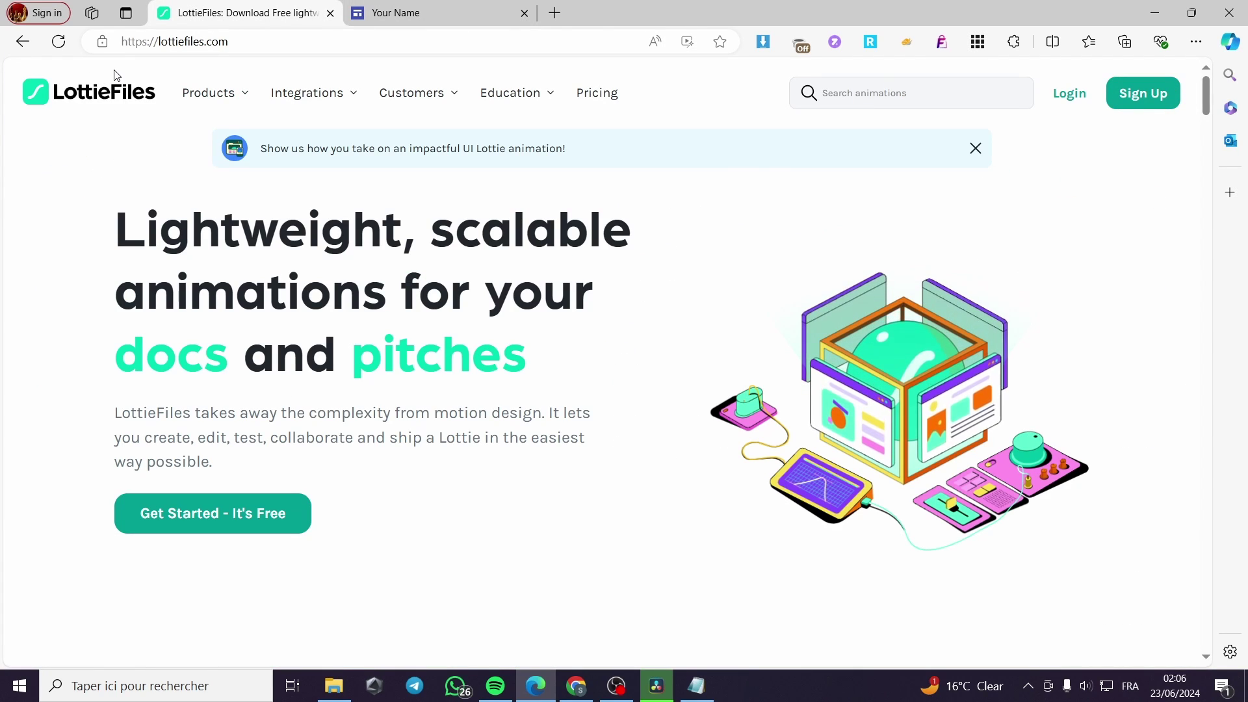
{"action": "mouse_move", "coordinate": [189, 71]}
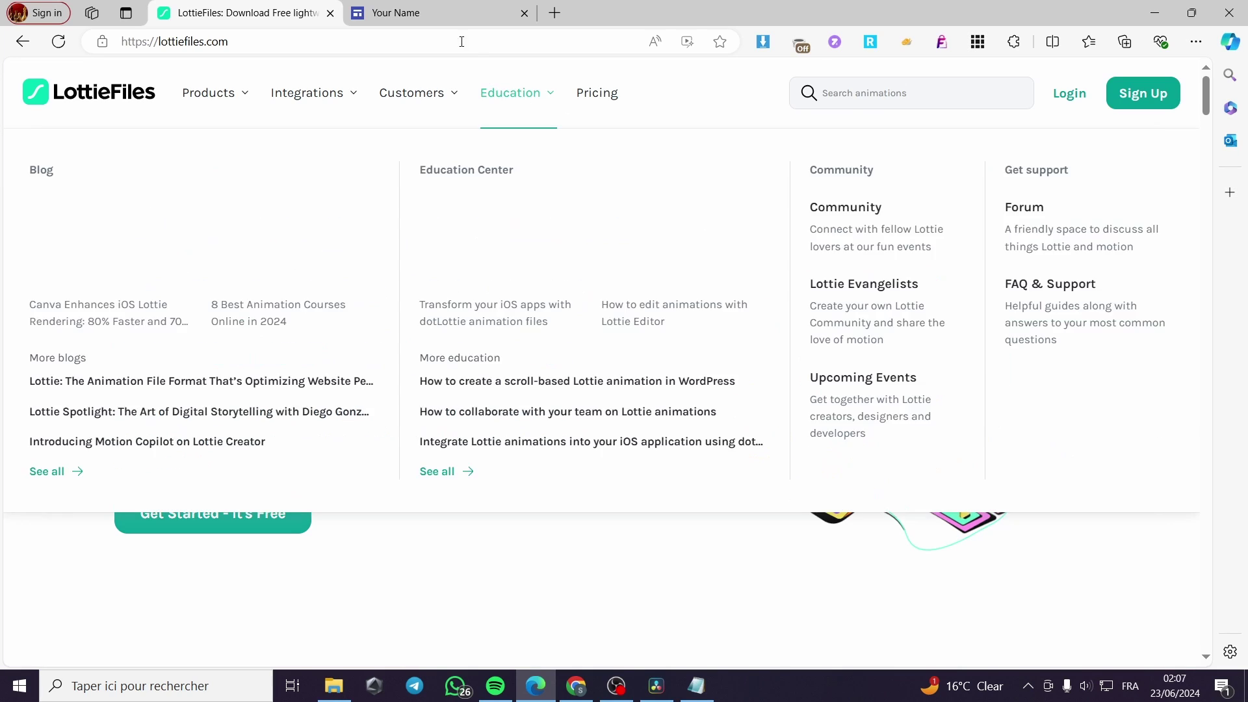
{"action": "left_click", "coordinate": [433, 11]}
{"action": "left_click", "coordinate": [259, 11]}
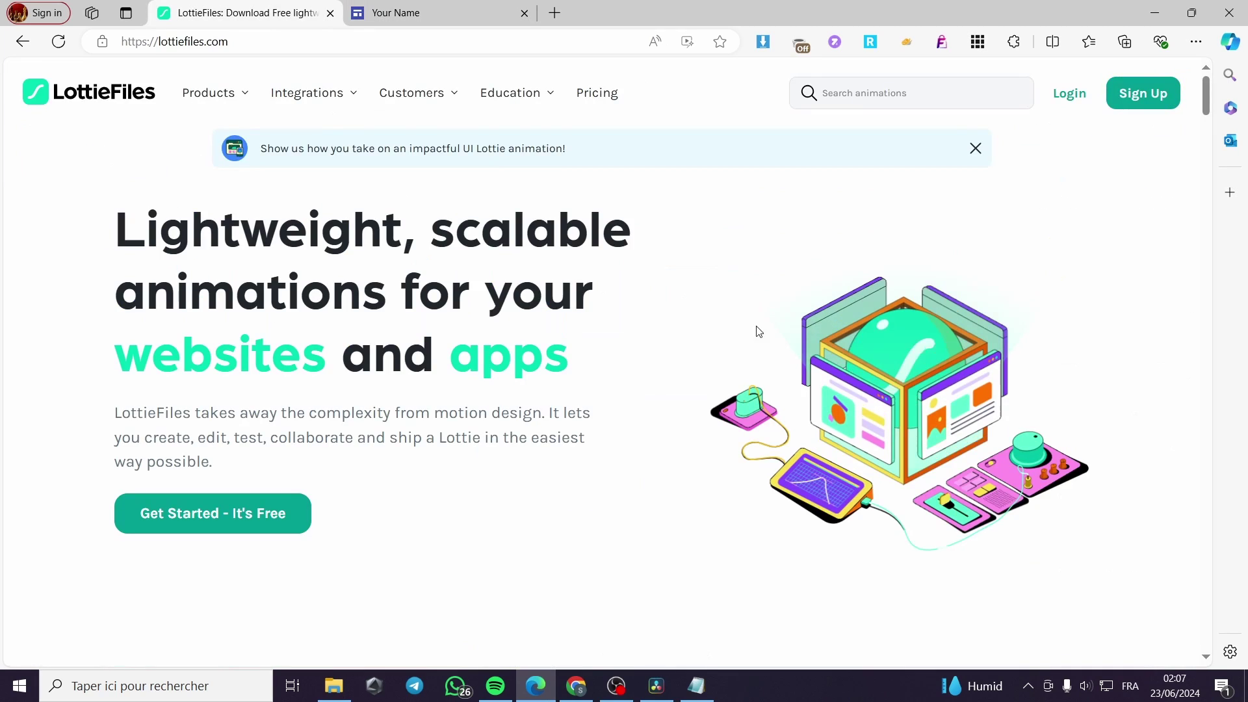
{"action": "left_click", "coordinate": [442, 13]}
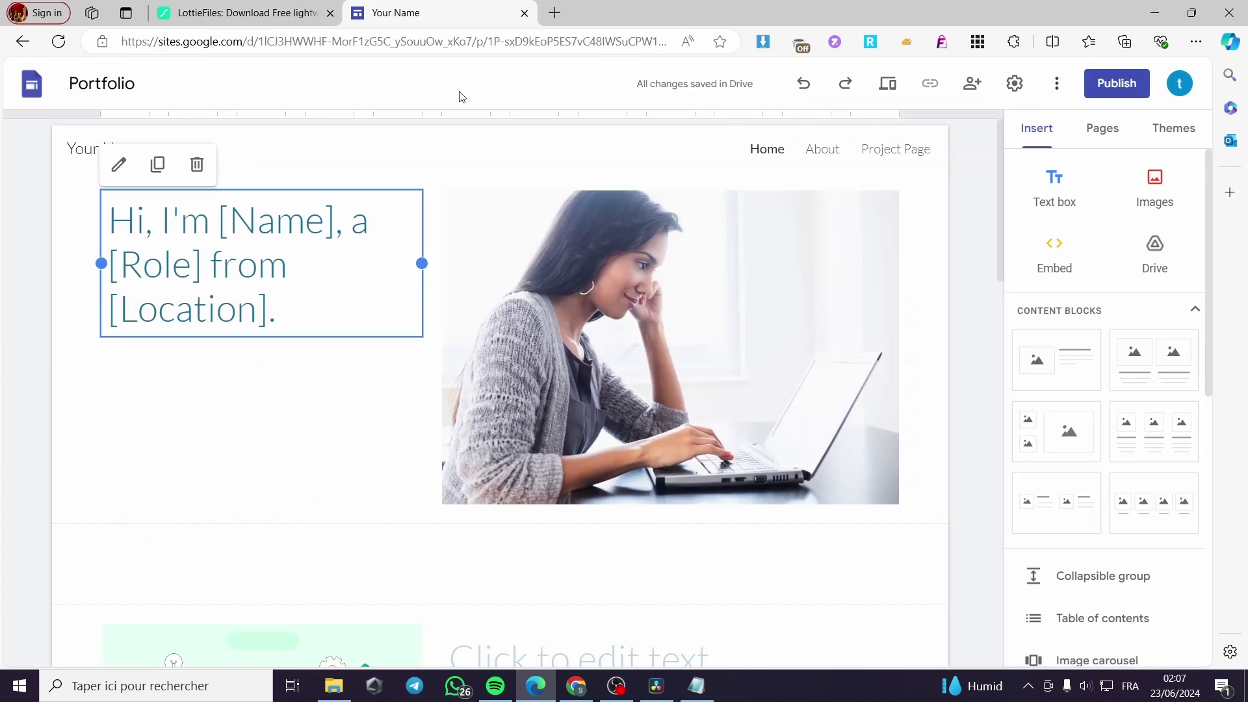
{"action": "left_click", "coordinate": [261, 11]}
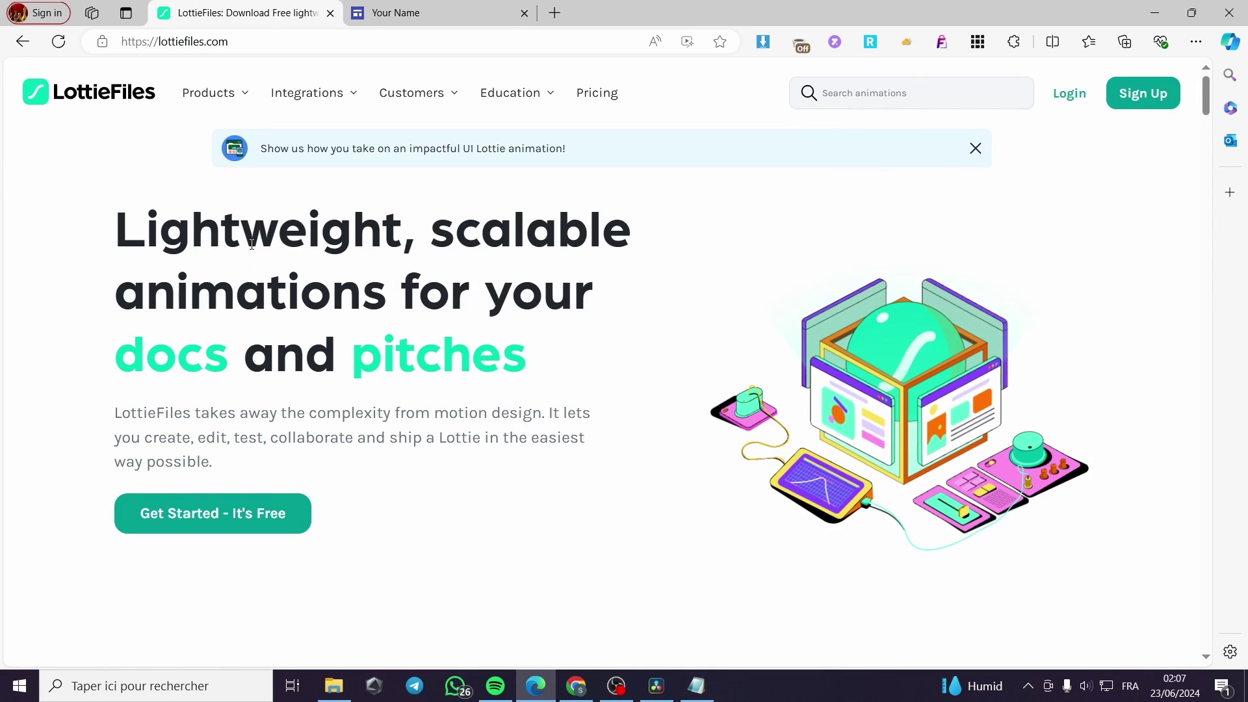
Sign up for LottieFiles with the signed-in Google account and get started on the platform
{"action": "left_click", "coordinate": [1142, 106]}
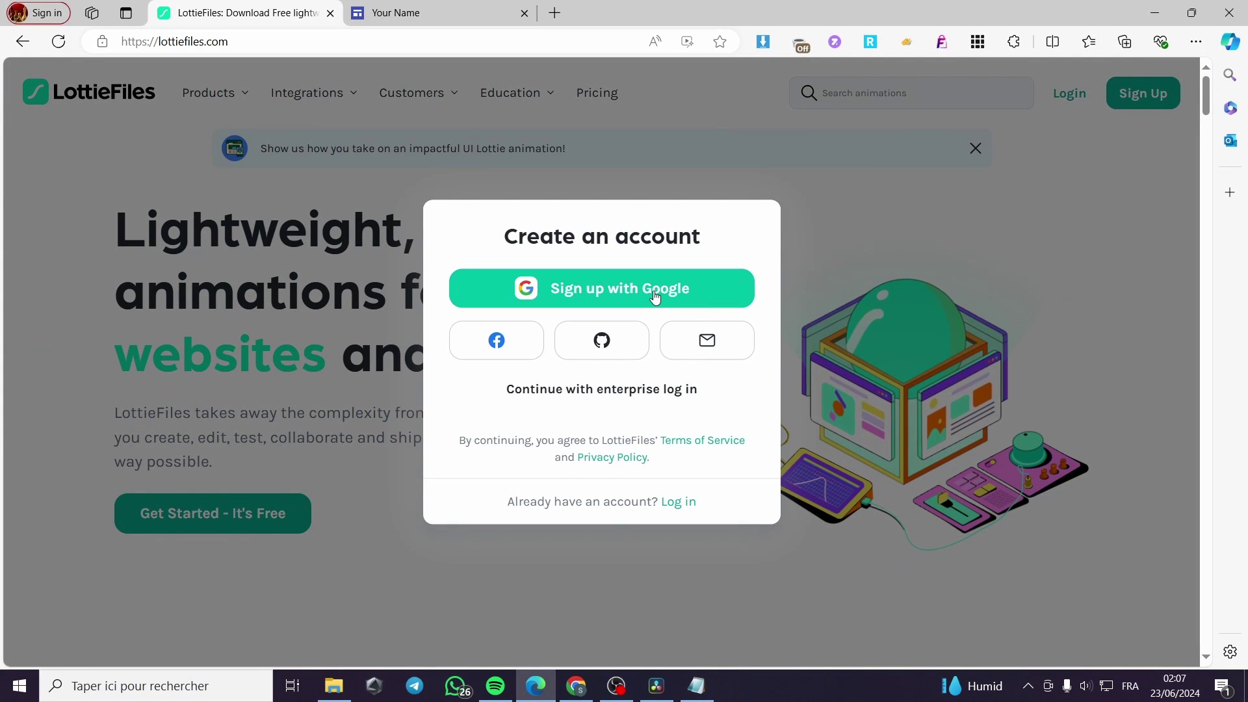
{"action": "left_click", "coordinate": [653, 298]}
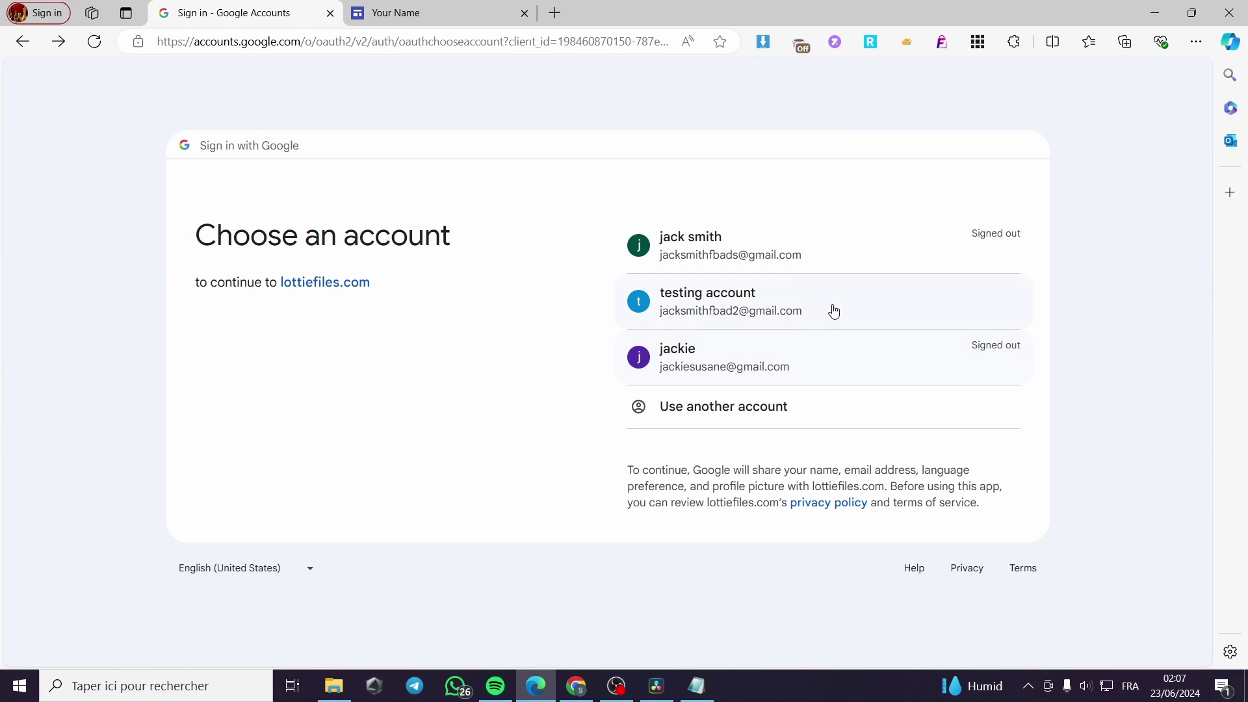
{"action": "left_click", "coordinate": [830, 310]}
{"action": "left_click", "coordinate": [824, 448]}
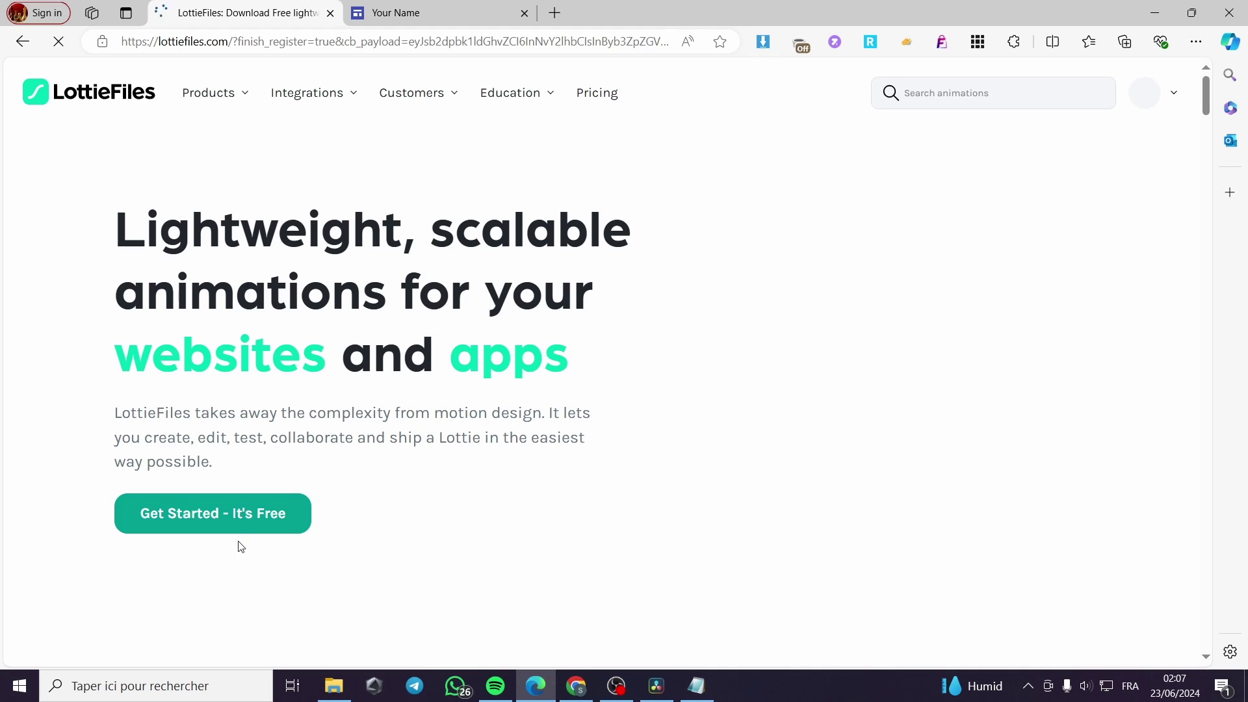
{"action": "left_click", "coordinate": [289, 514]}
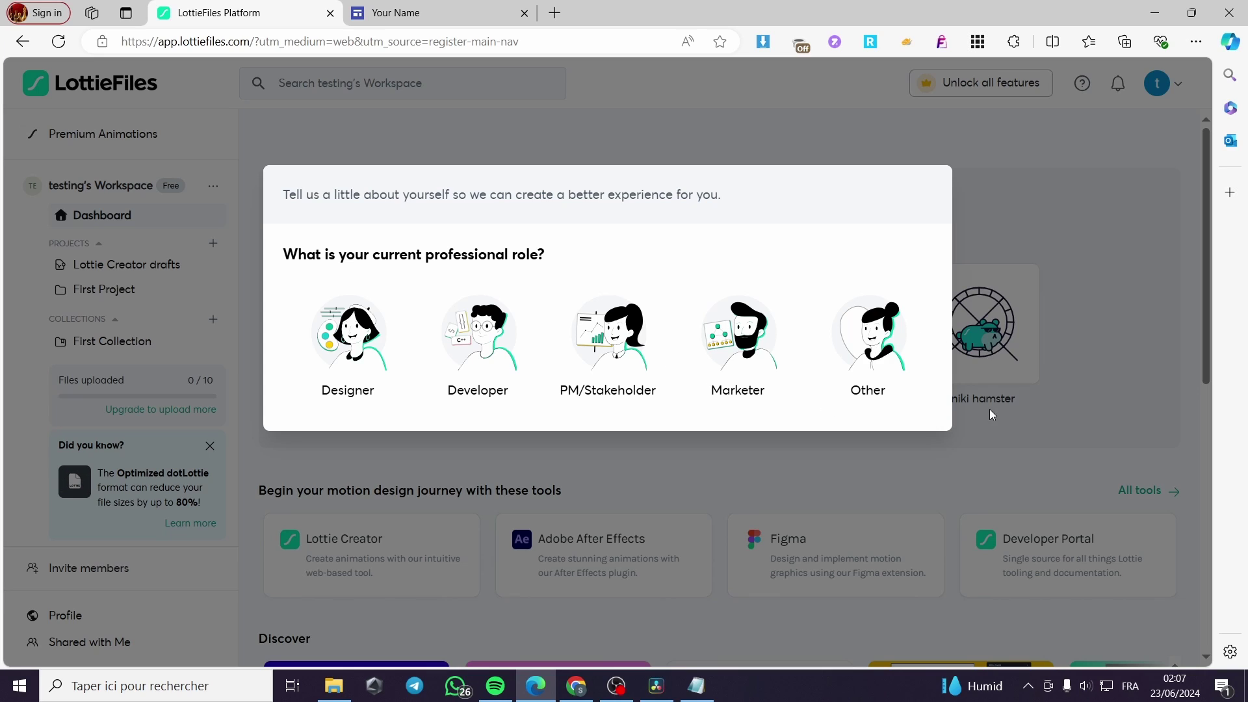
Set the professional role to Marketer and postpone the getting-started animation choice
{"action": "left_click", "coordinate": [729, 351]}
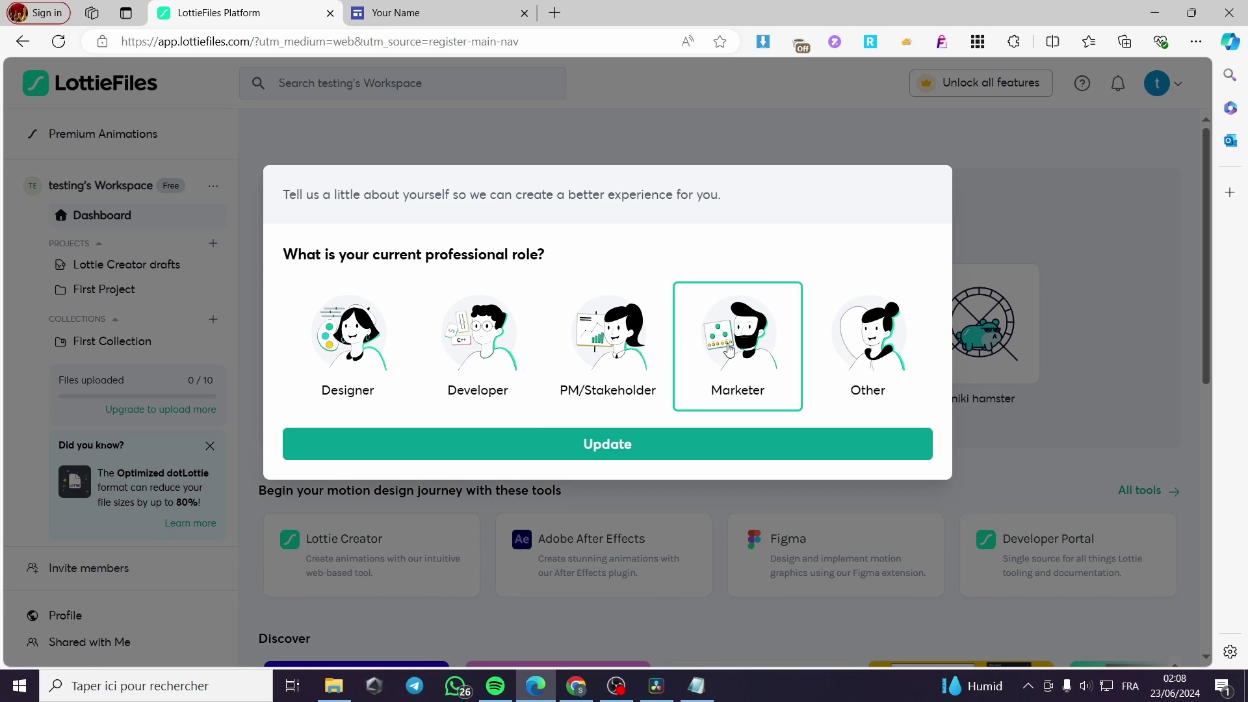
{"action": "left_click", "coordinate": [592, 463]}
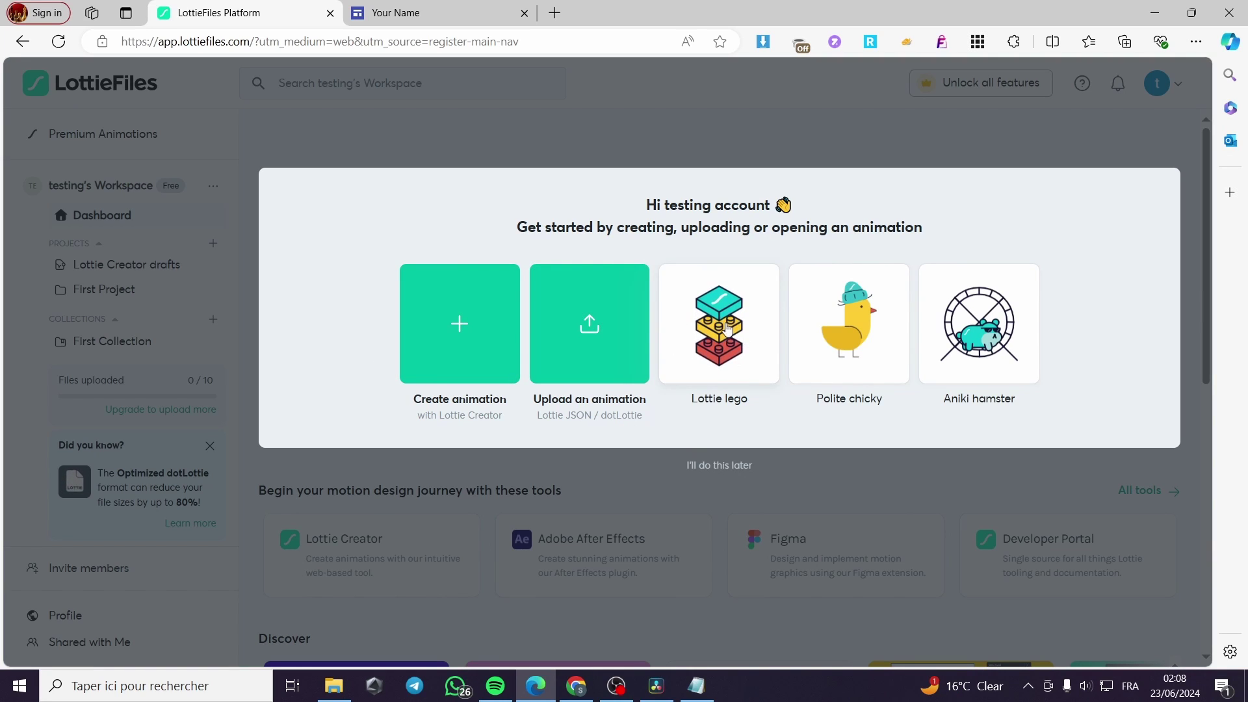
{"action": "left_click", "coordinate": [719, 466]}
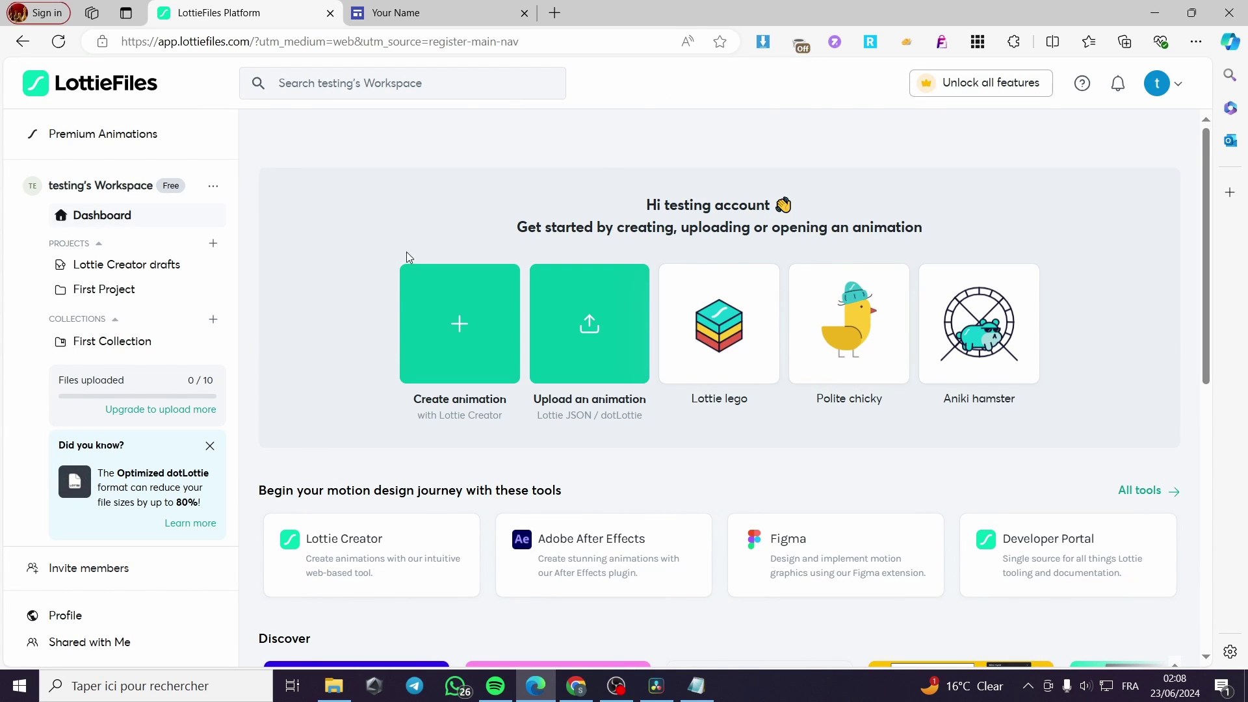
Open the full collection of free community animations from the dashboard and browse the featured ones
{"action": "scroll", "coordinate": [388, 220], "scroll_direction": "down", "scroll_amount": 3}
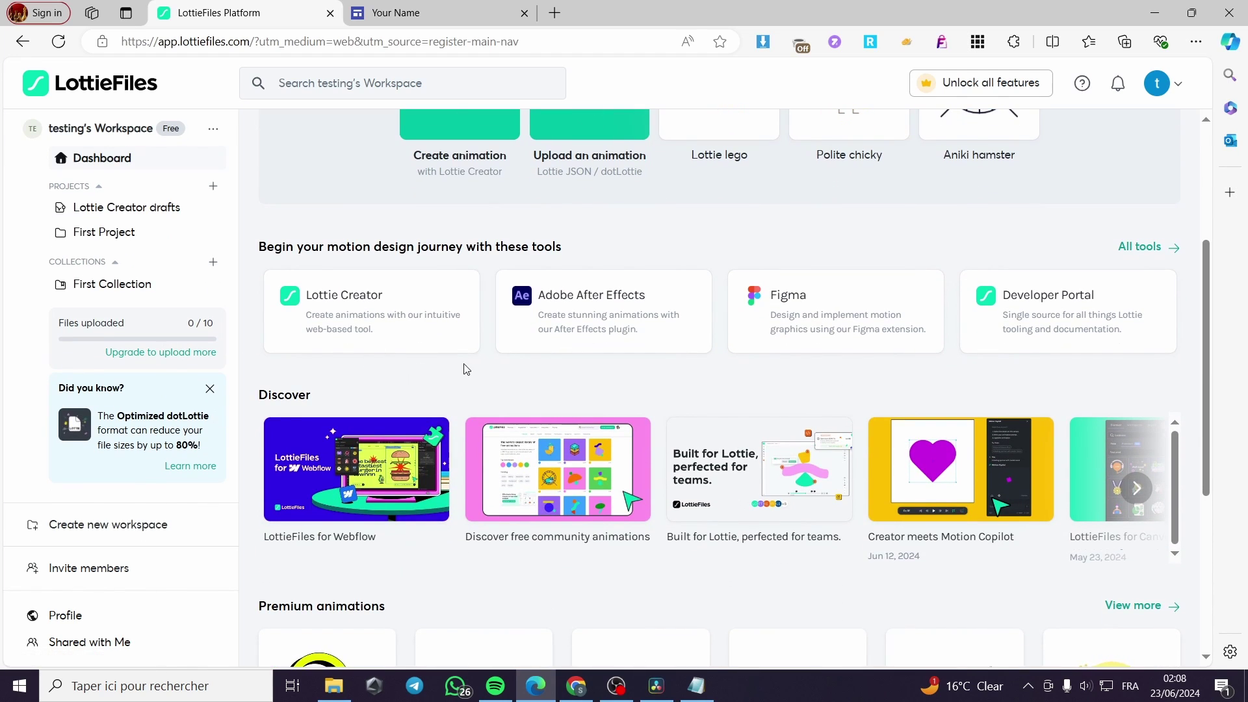
{"action": "scroll", "coordinate": [465, 364], "scroll_direction": "down", "scroll_amount": 2}
{"action": "scroll", "coordinate": [553, 396], "scroll_direction": "down", "scroll_amount": 2}
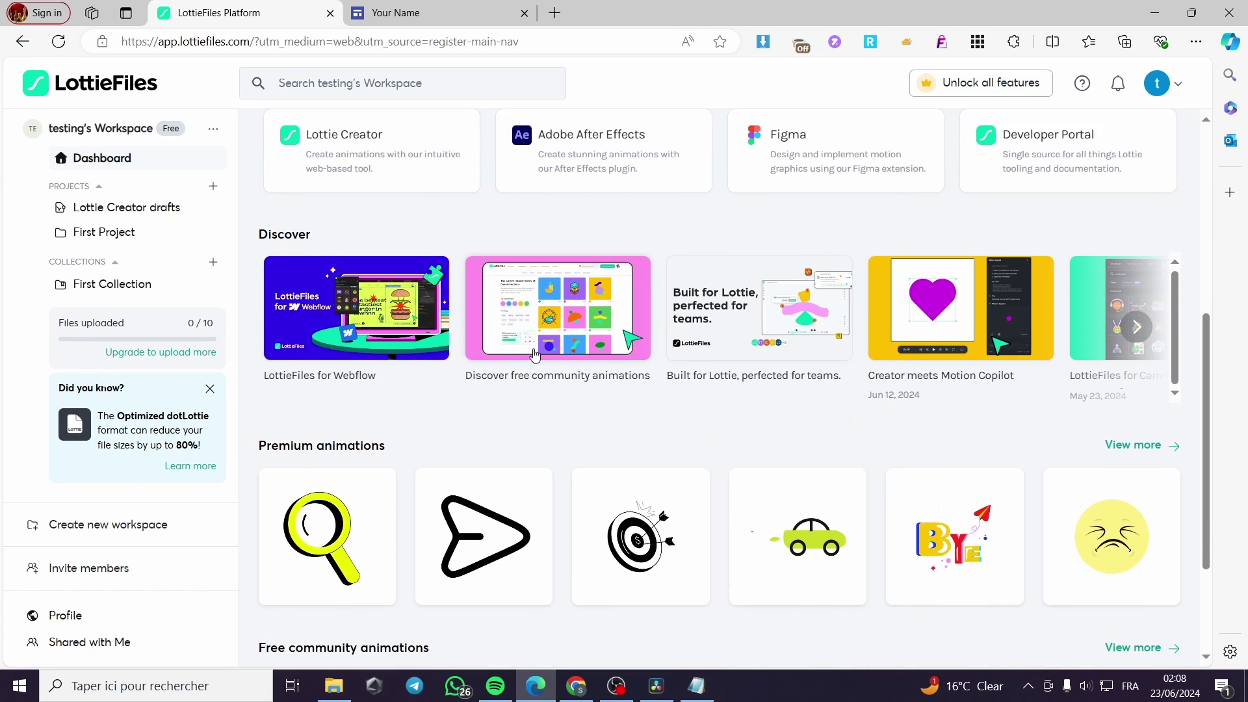
{"action": "scroll", "coordinate": [685, 351], "scroll_direction": "down", "scroll_amount": 1}
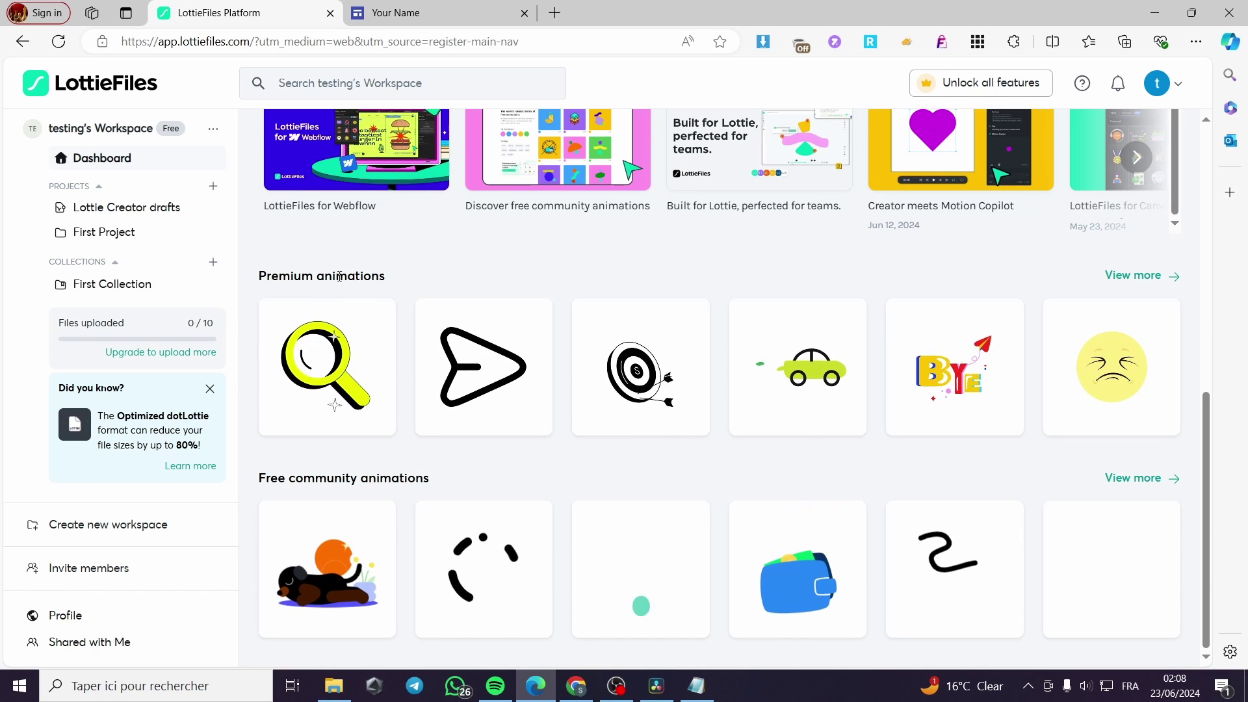
{"action": "left_click", "coordinate": [1165, 479]}
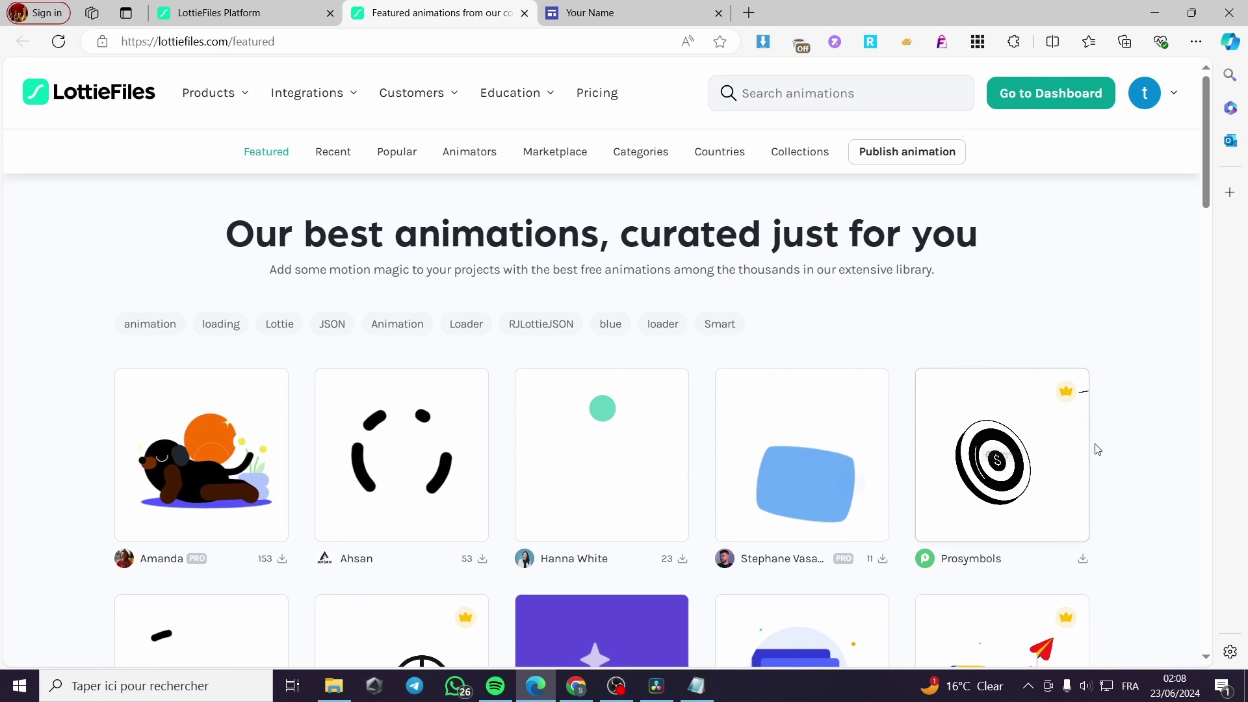
{"action": "scroll", "coordinate": [260, 422], "scroll_direction": "down", "scroll_amount": 4}
{"action": "scroll", "coordinate": [362, 417], "scroll_direction": "up", "scroll_amount": 4}
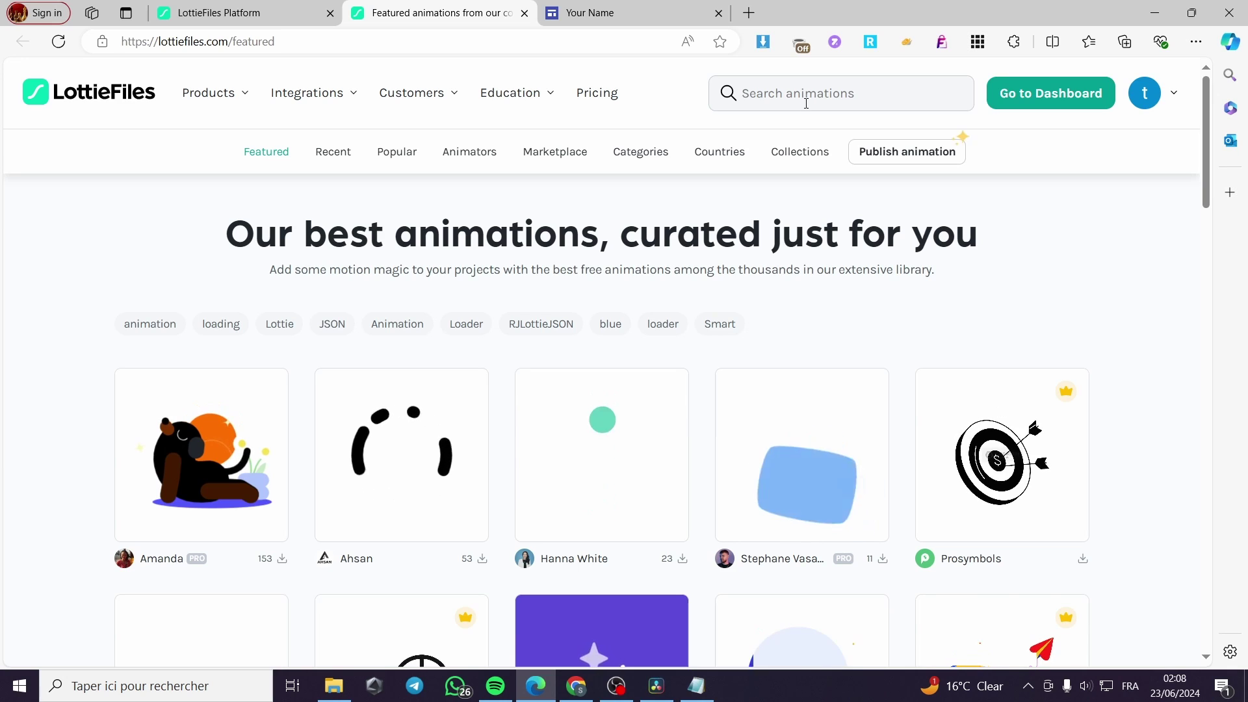
Search the LottieFiles animations for "social media"
{"action": "left_click", "coordinate": [774, 99]}
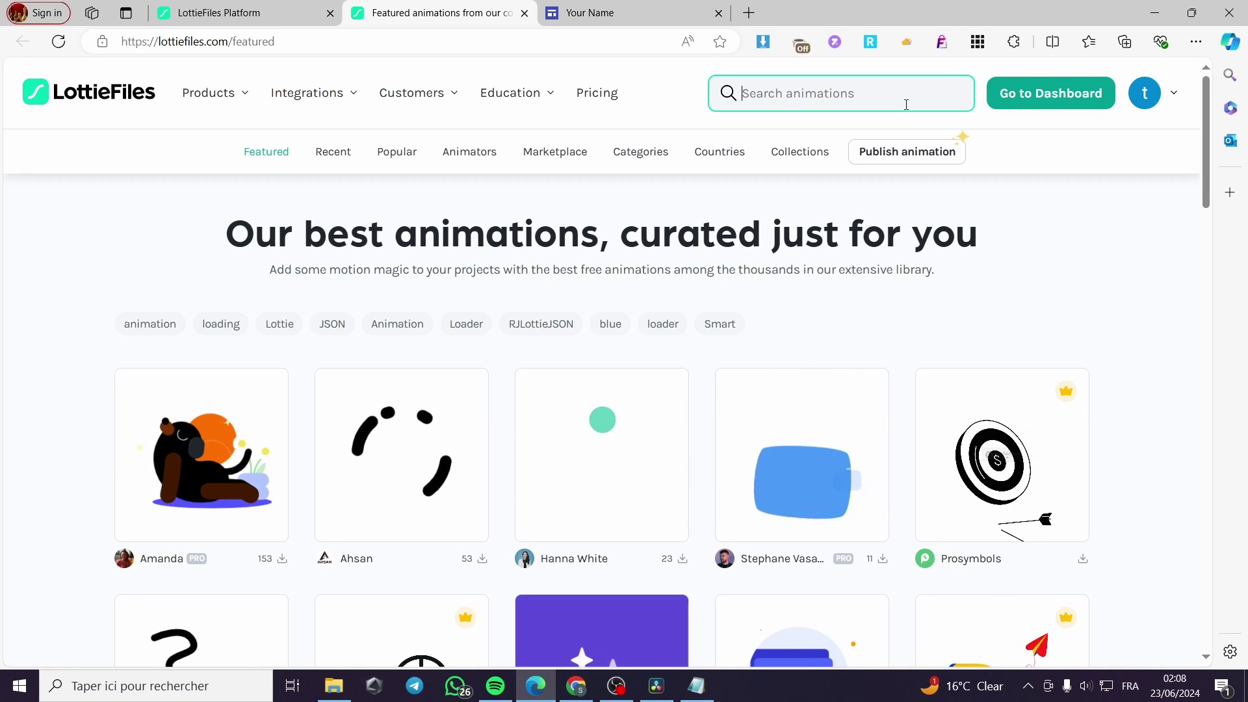
{"action": "type", "text": "so"}
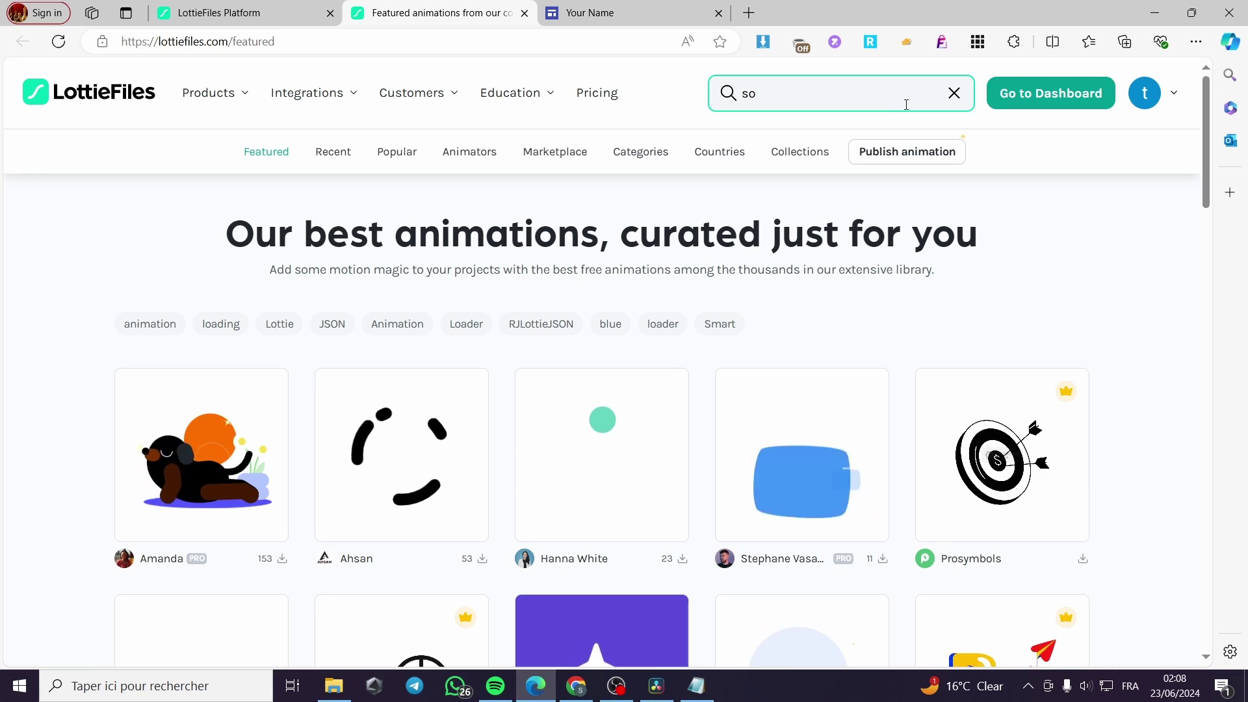
{"action": "type", "text": "cial"}
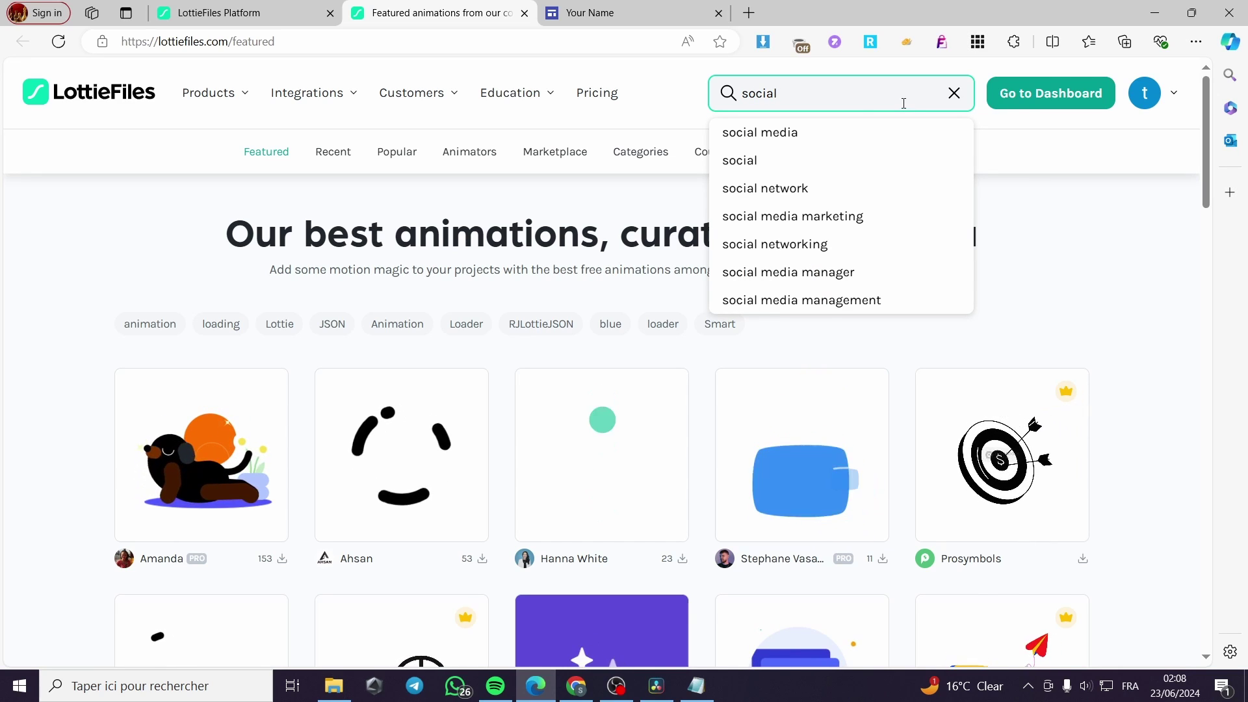
{"action": "left_click", "coordinate": [794, 134]}
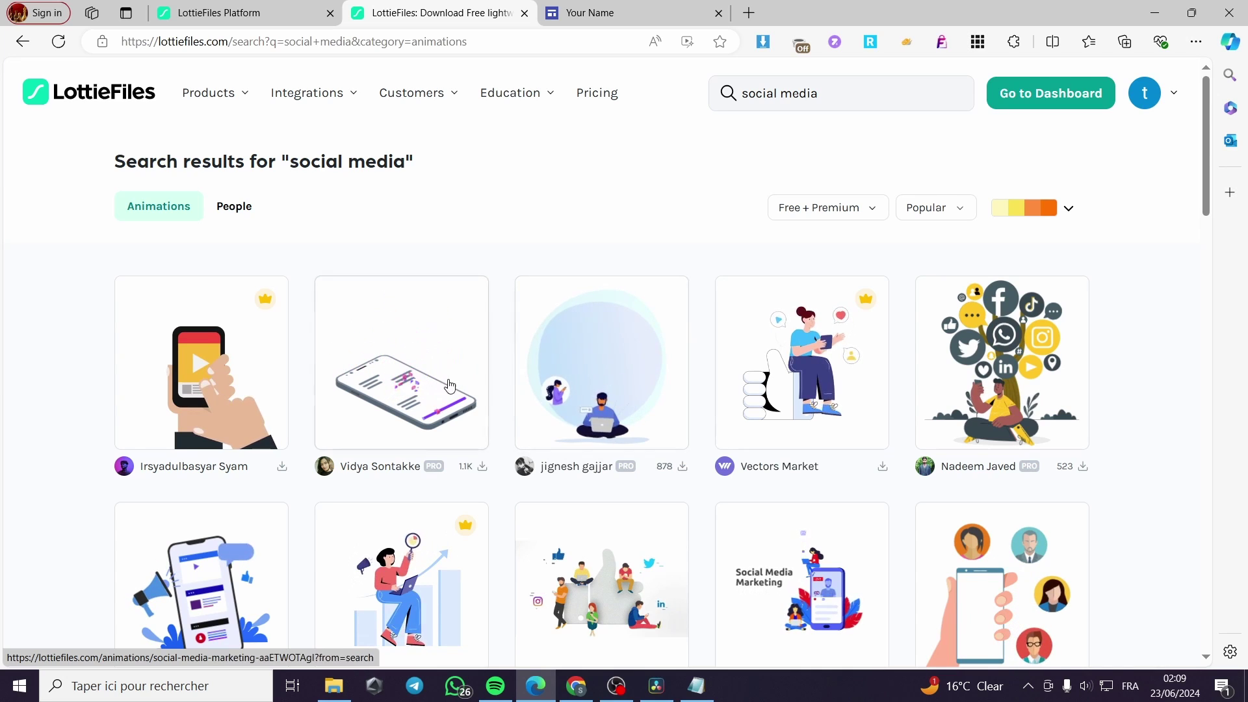
Open the Social Media Marketing animation showing a flat-lying phone and request its Embed HTML option
{"action": "left_click", "coordinate": [399, 373]}
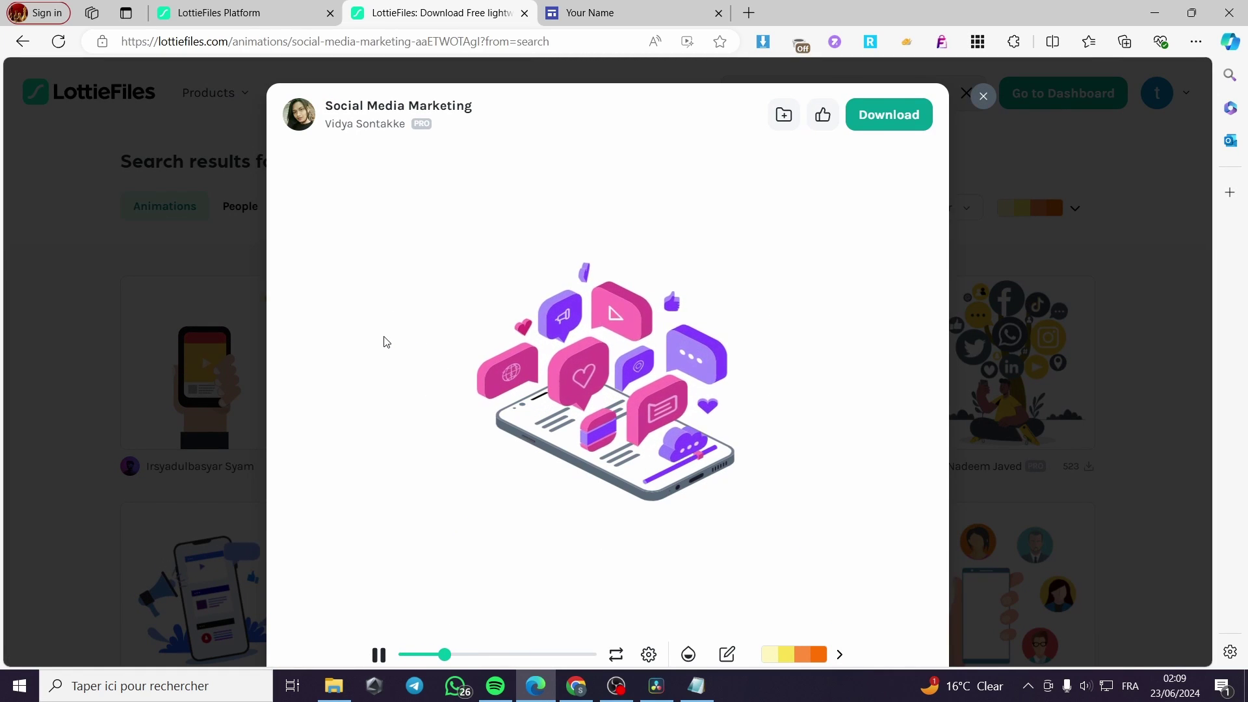
{"action": "scroll", "coordinate": [595, 434], "scroll_direction": "down", "scroll_amount": 3}
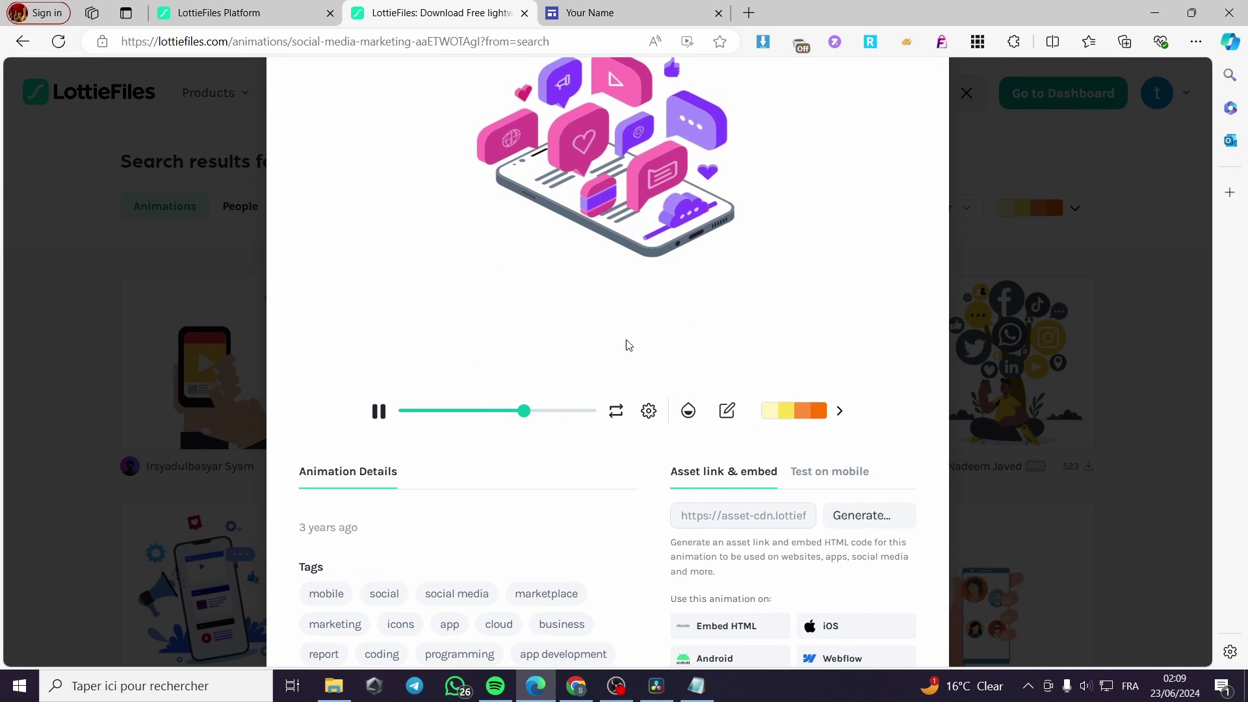
{"action": "scroll", "coordinate": [552, 301], "scroll_direction": "down", "scroll_amount": 1}
{"action": "scroll", "coordinate": [673, 424], "scroll_direction": "up", "scroll_amount": 4}
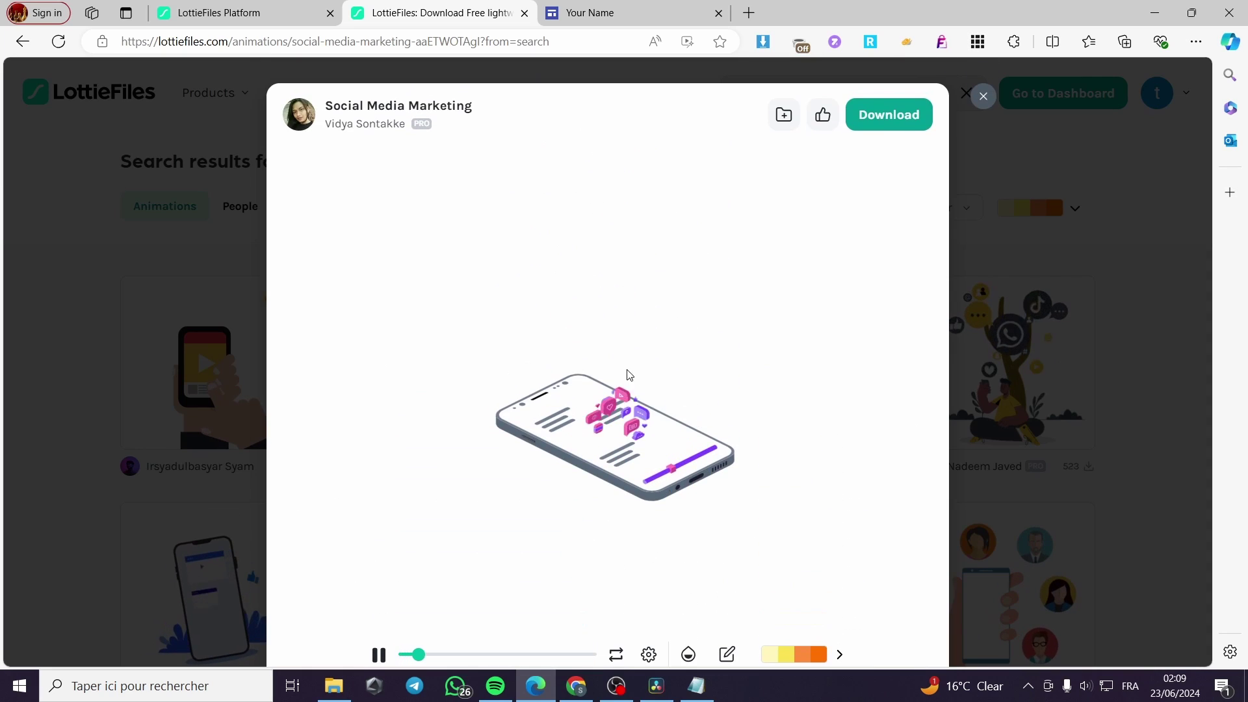
{"action": "scroll", "coordinate": [627, 371], "scroll_direction": "down", "scroll_amount": 3}
{"action": "scroll", "coordinate": [696, 345], "scroll_direction": "up", "scroll_amount": 3}
{"action": "scroll", "coordinate": [758, 329], "scroll_direction": "down", "scroll_amount": 4}
{"action": "scroll", "coordinate": [735, 254], "scroll_direction": "down", "scroll_amount": 1}
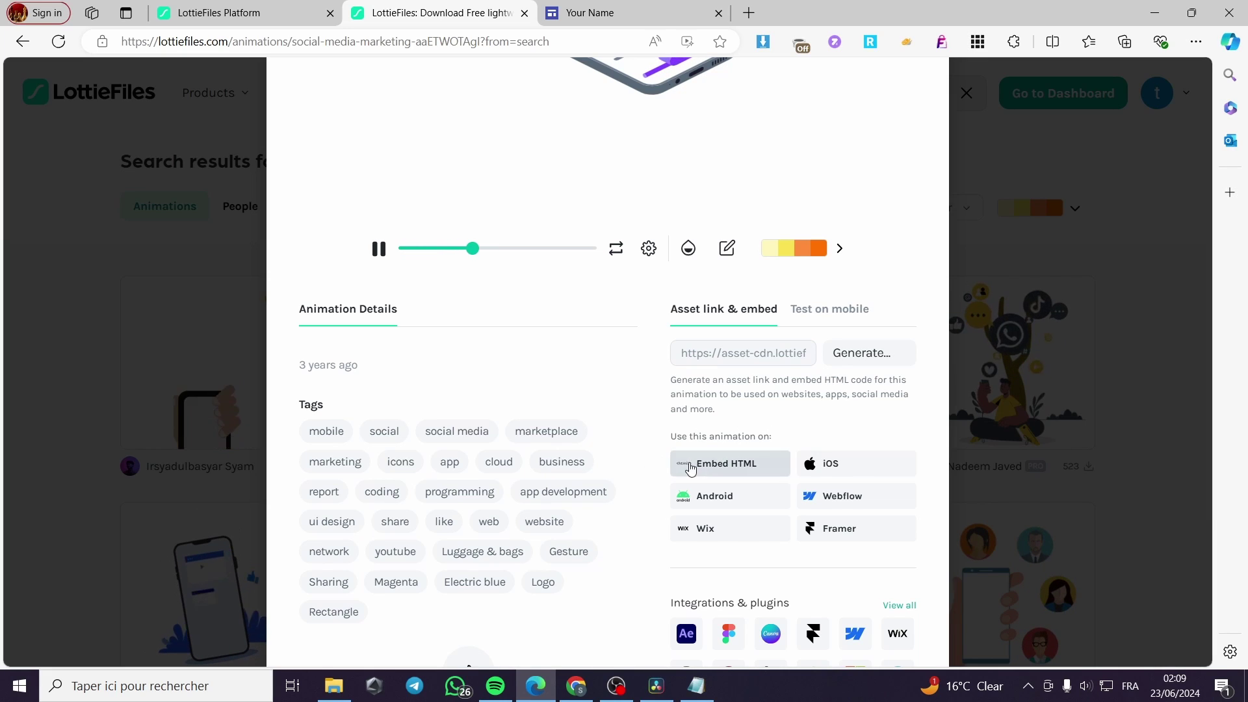
{"action": "left_click", "coordinate": [733, 466]}
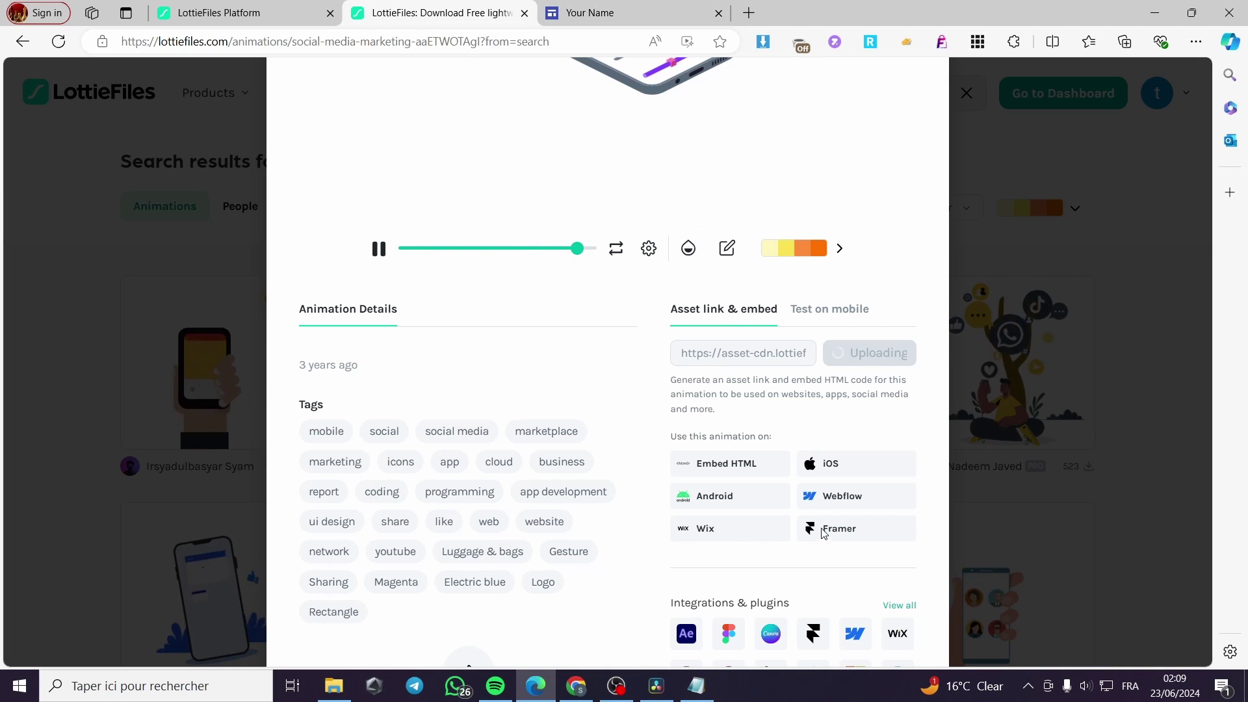
Dismiss the clipboard permission request and close the Embed HTML implementation guide
{"action": "scroll", "coordinate": [824, 533], "scroll_direction": "up", "scroll_amount": 4}
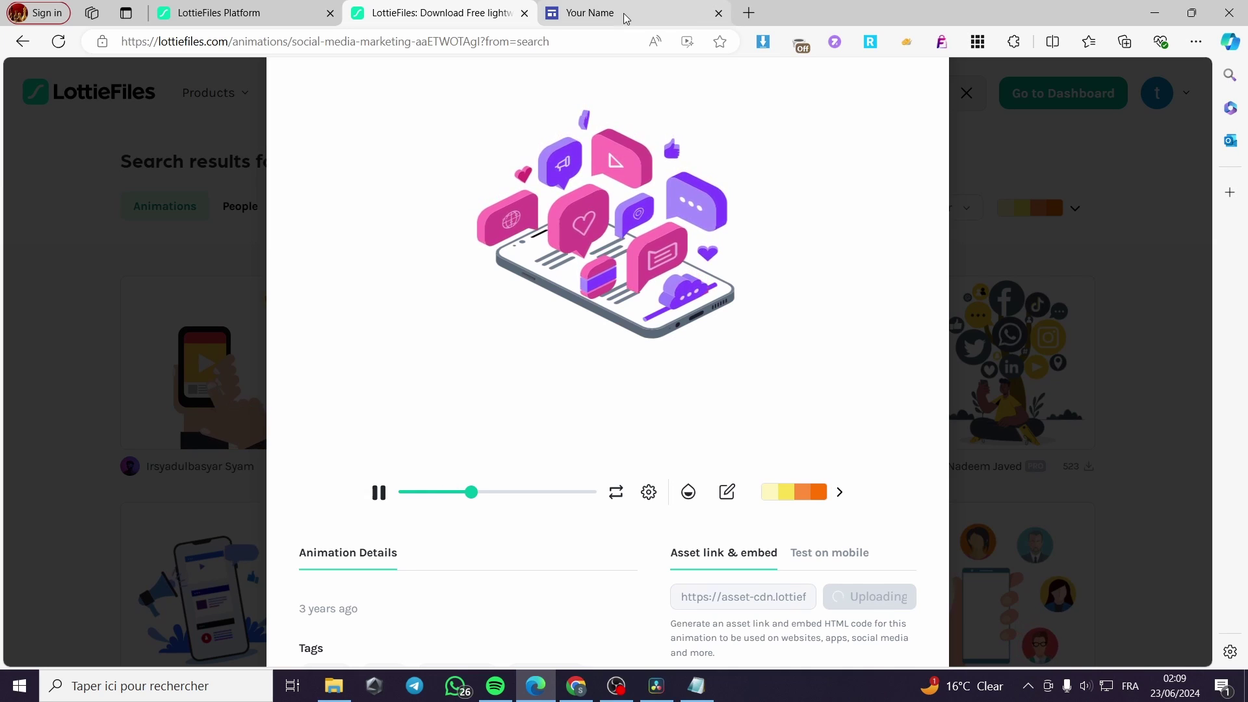
{"action": "scroll", "coordinate": [785, 546], "scroll_direction": "down", "scroll_amount": 1}
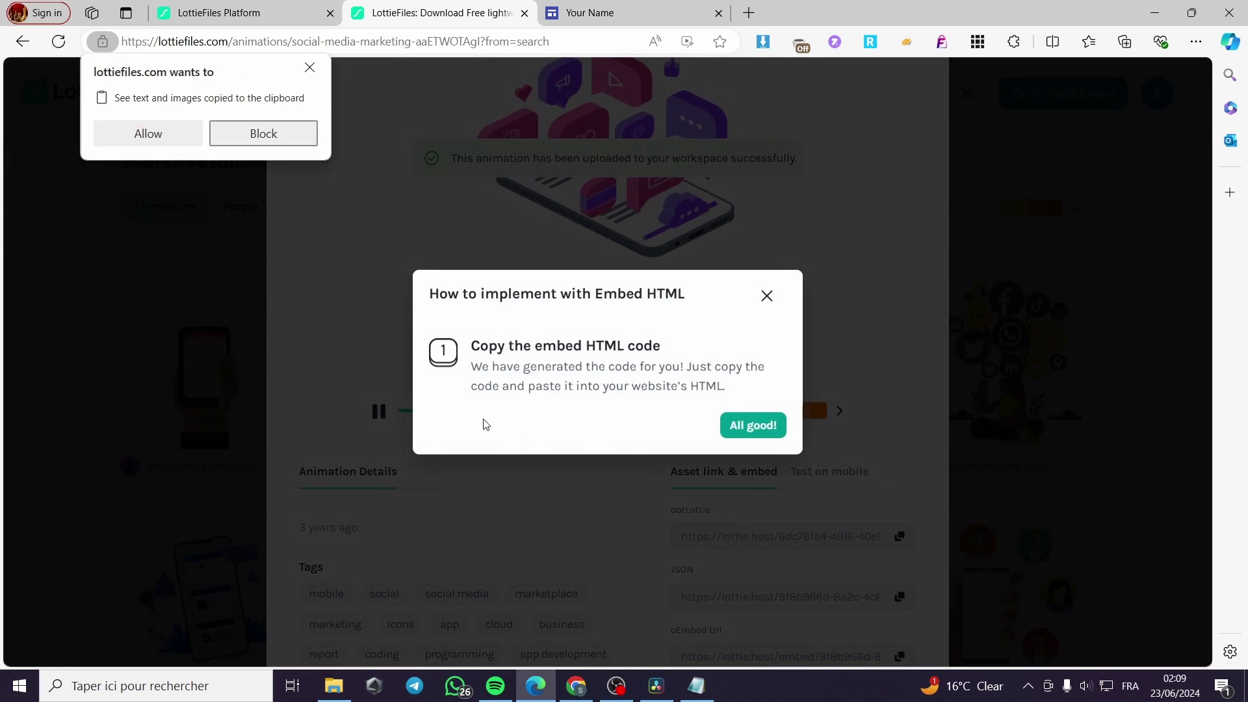
{"action": "left_click", "coordinate": [308, 72]}
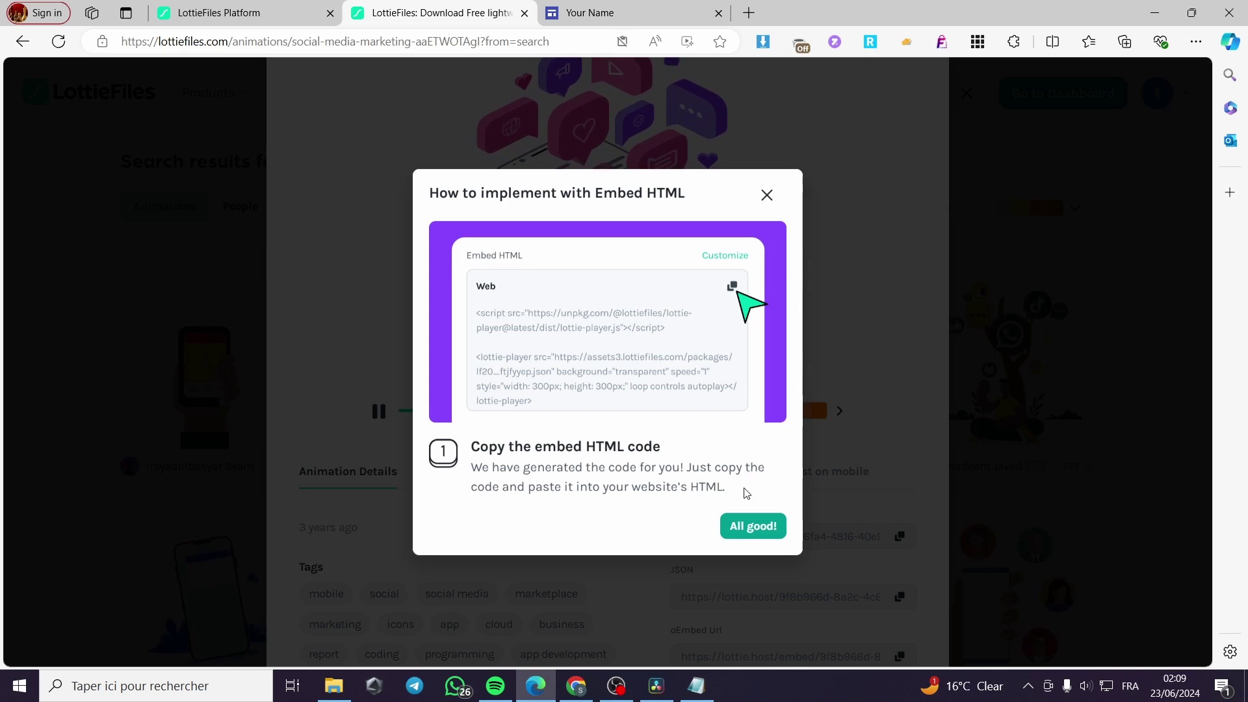
{"action": "left_click", "coordinate": [772, 531]}
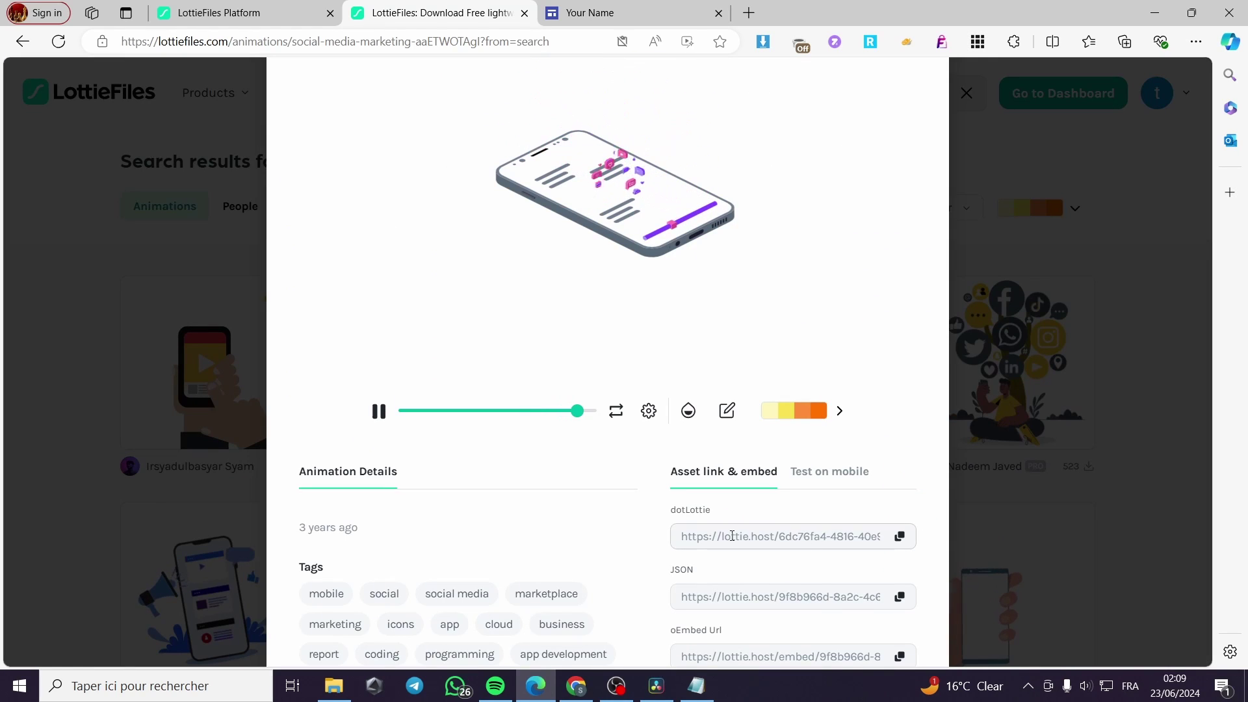
Copy the oEmbed URL of the flat-lying phone animation
{"action": "scroll", "coordinate": [794, 451], "scroll_direction": "down", "scroll_amount": 2}
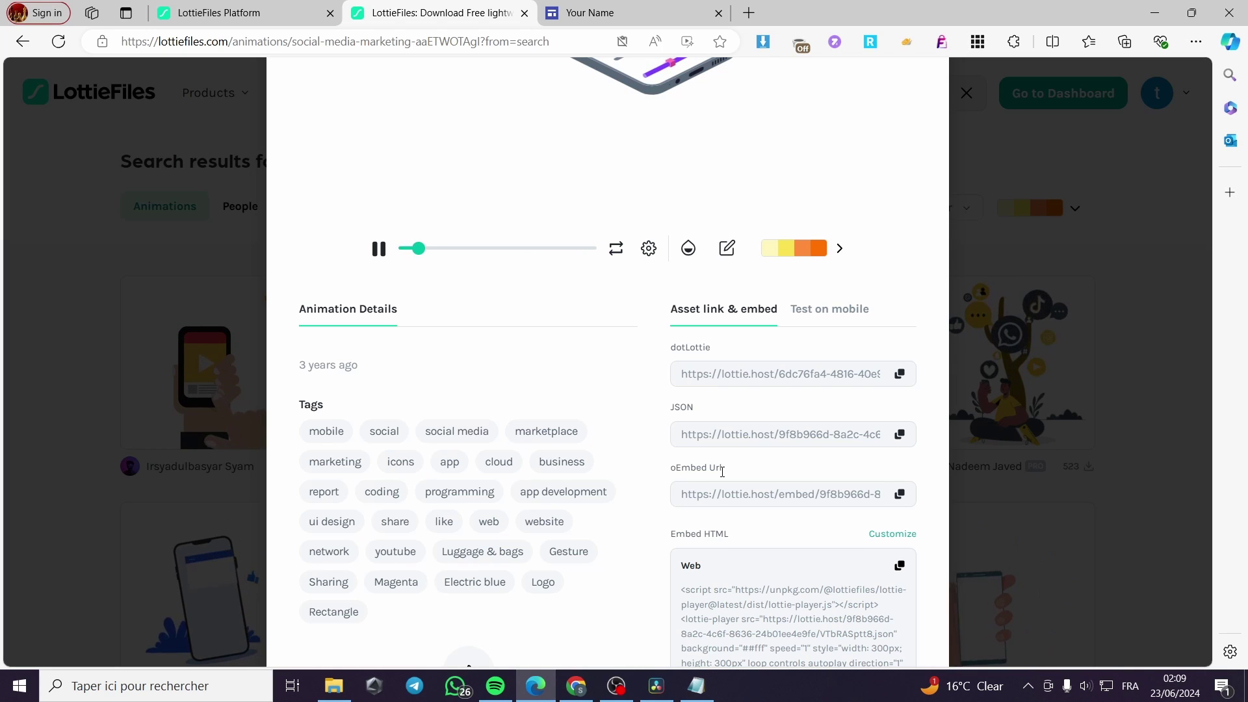
{"action": "scroll", "coordinate": [722, 471], "scroll_direction": "down", "scroll_amount": 2}
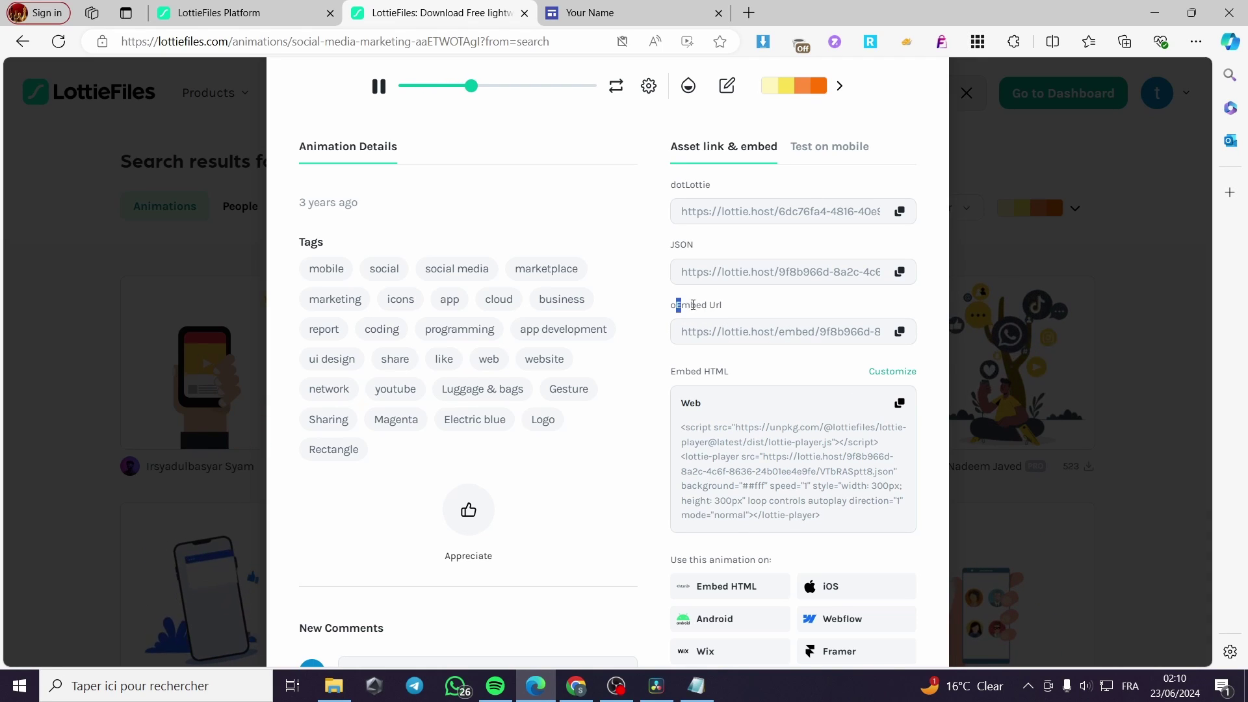
{"action": "left_click_drag", "start_coordinate": [676, 306], "coordinate": [728, 307]}
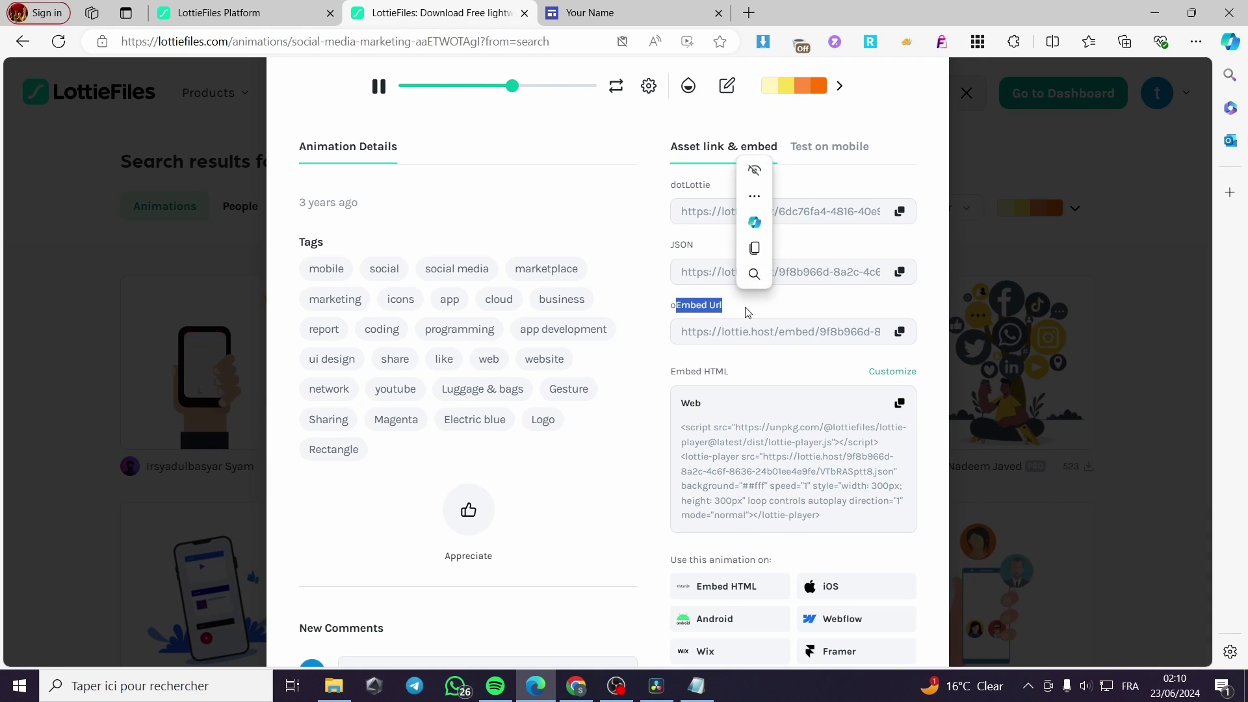
{"action": "left_click", "coordinate": [900, 333]}
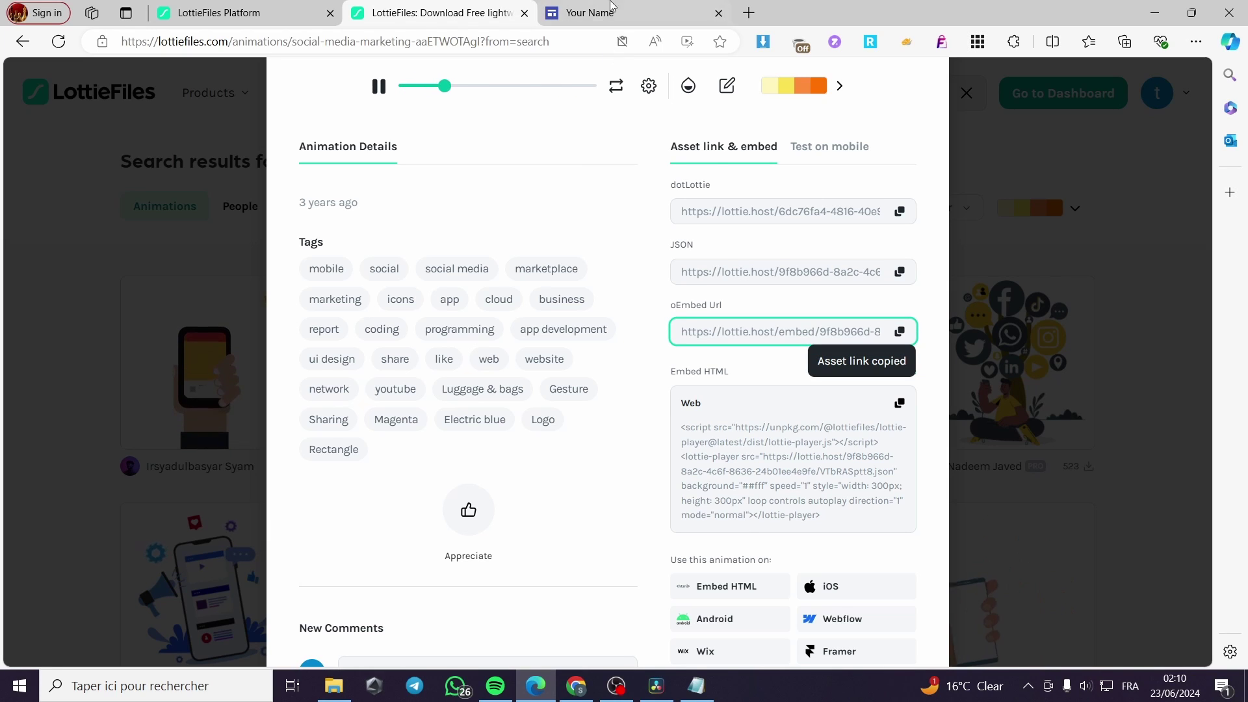
Switch to the Portfolio site in Google Sites and embed the copied oEmbed link by URL as a whole page
{"action": "left_click", "coordinate": [642, 6]}
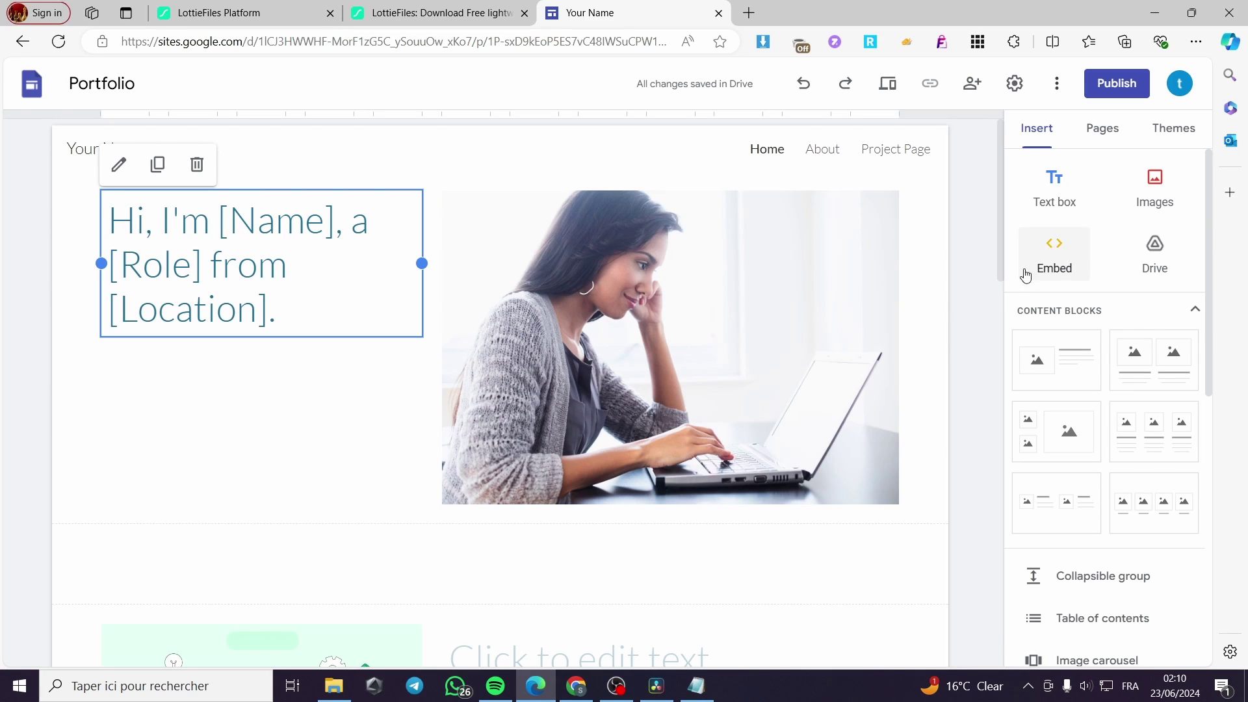
{"action": "left_click", "coordinate": [1060, 255]}
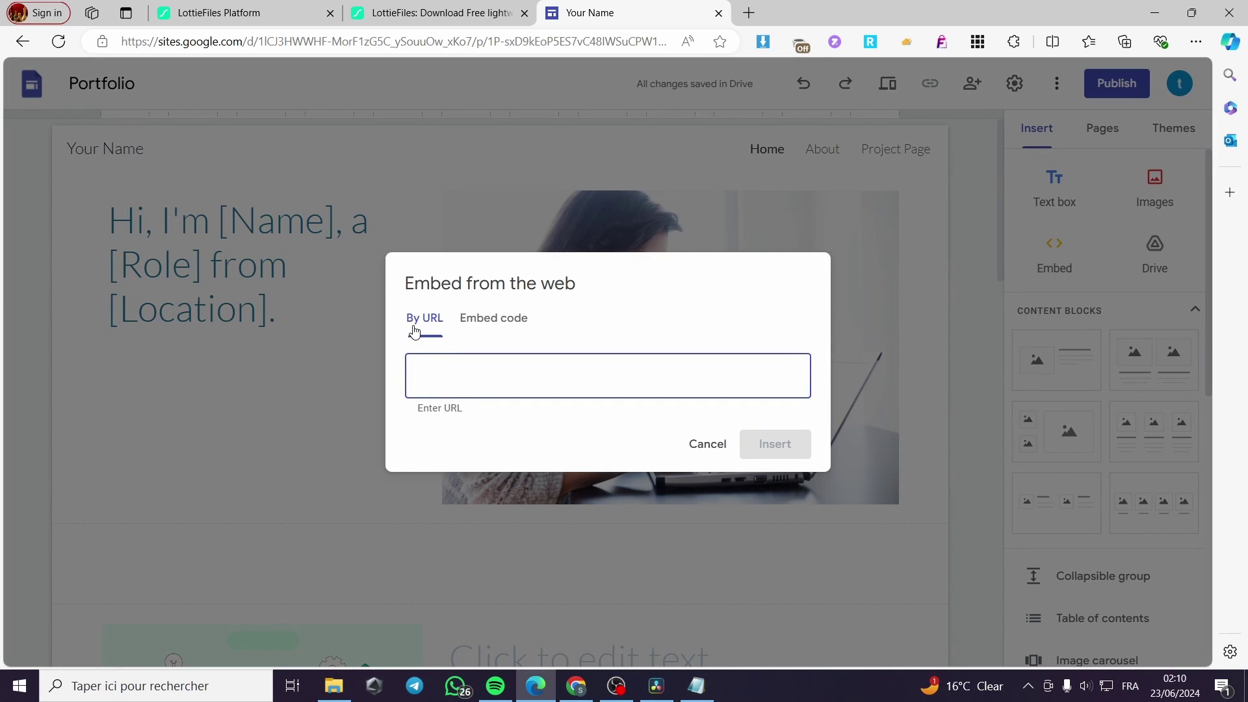
{"action": "left_click", "coordinate": [506, 327]}
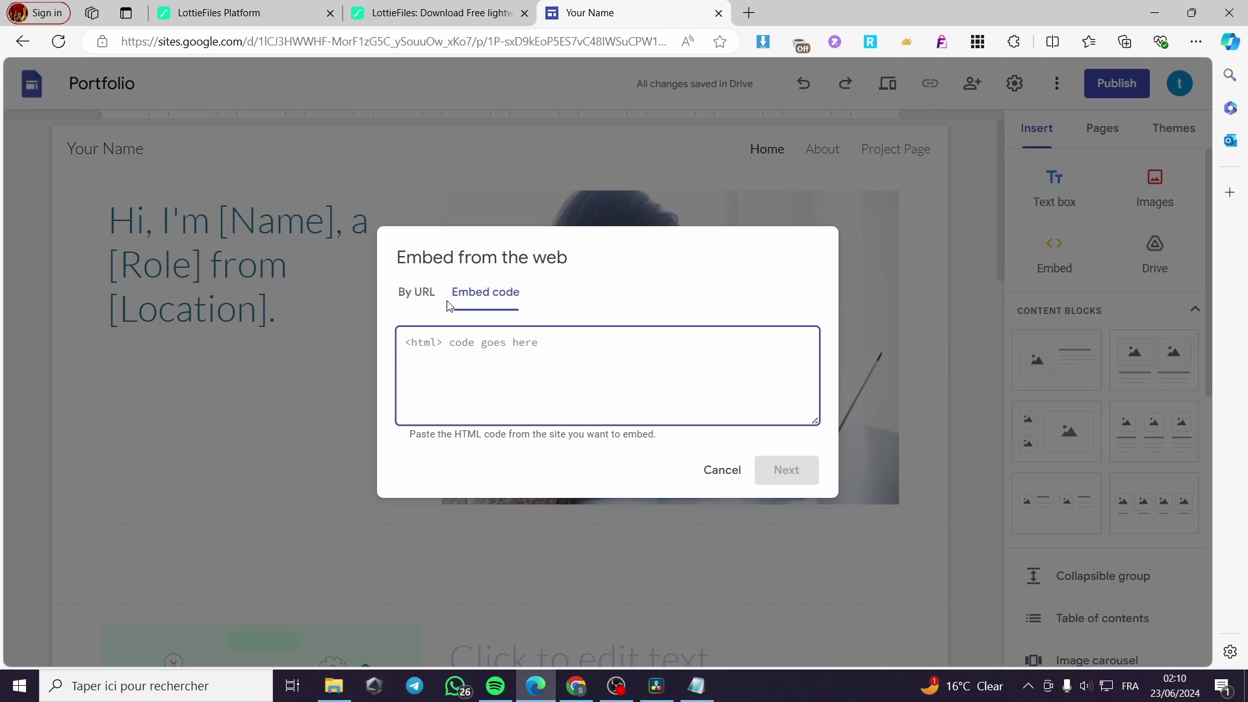
{"action": "left_click", "coordinate": [420, 297]}
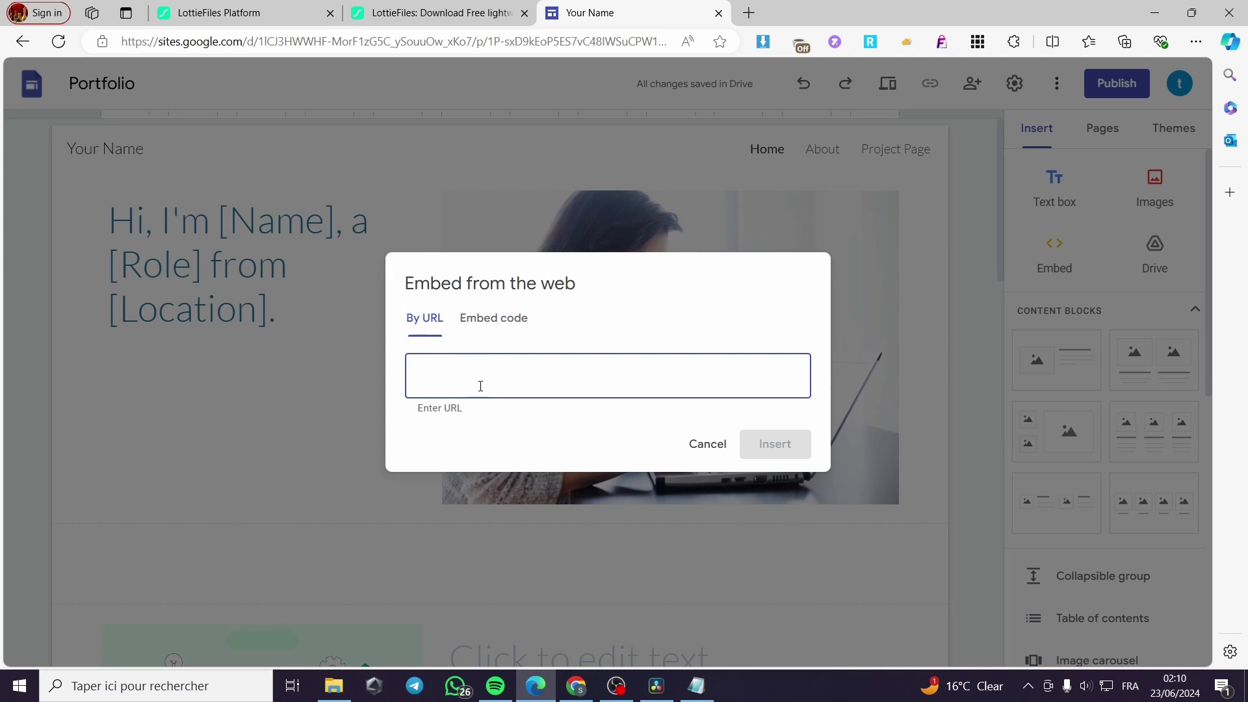
{"action": "left_click", "coordinate": [435, 13]}
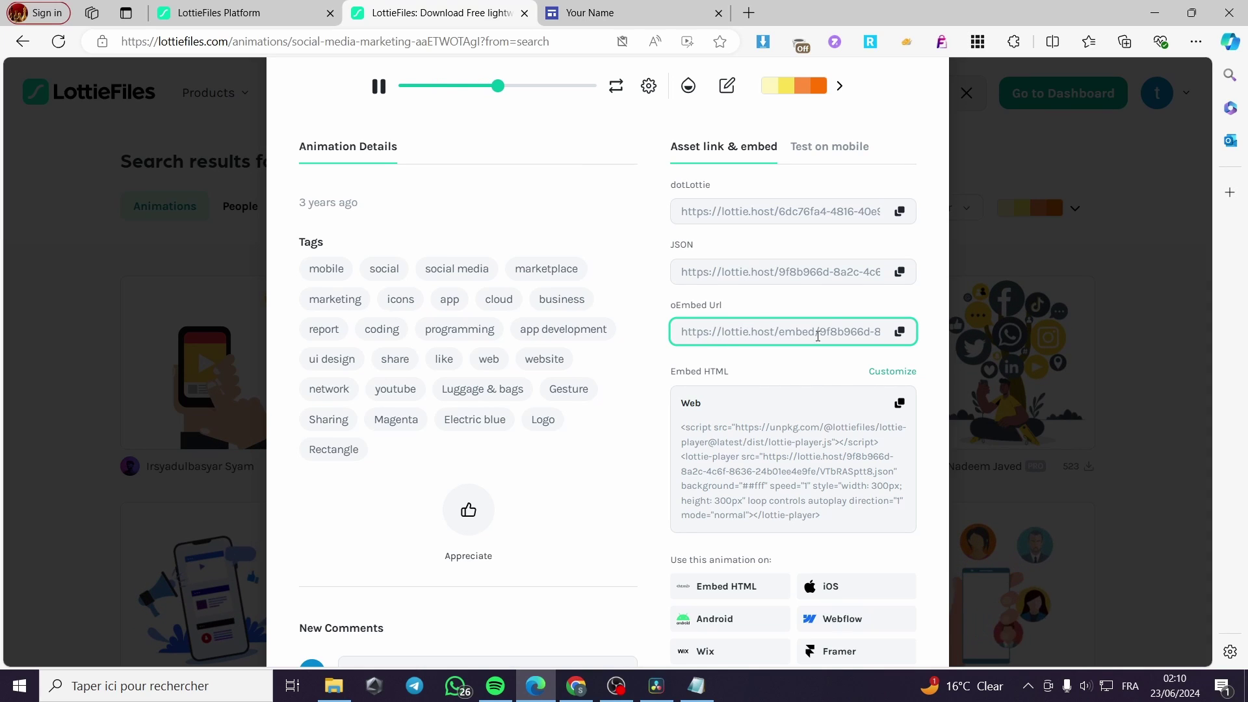
{"action": "left_click", "coordinate": [619, 11]}
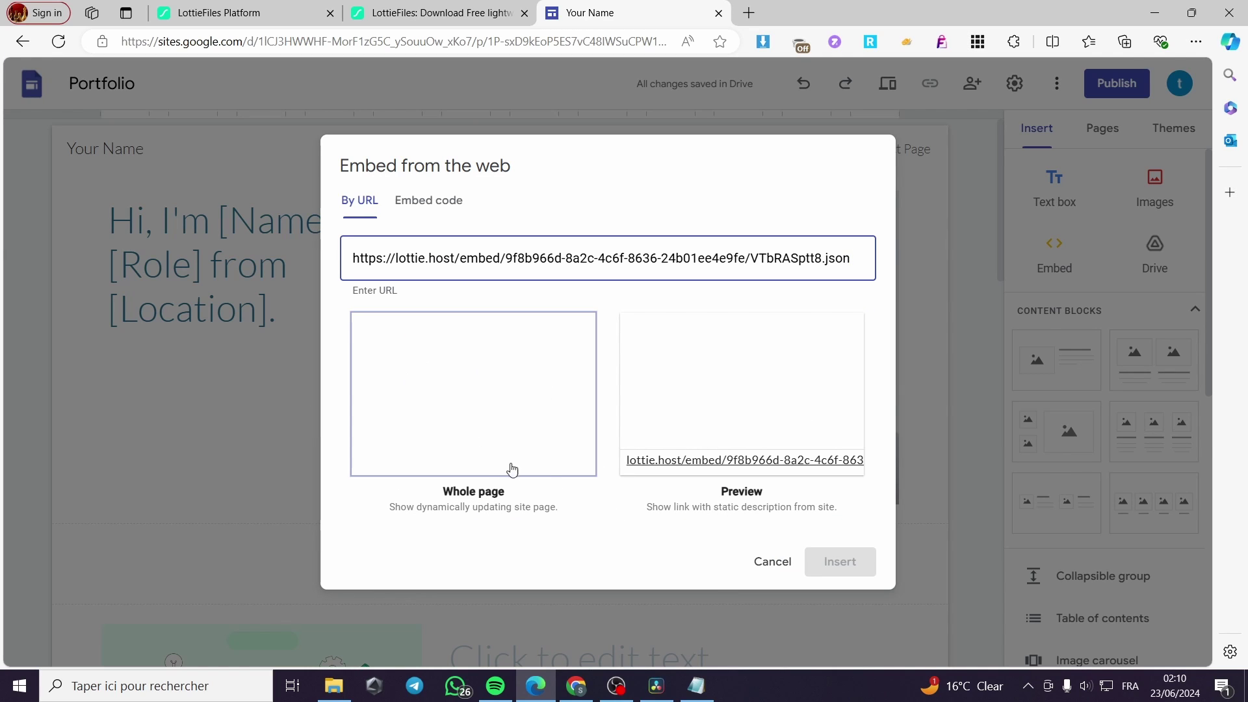
{"action": "left_click", "coordinate": [464, 442]}
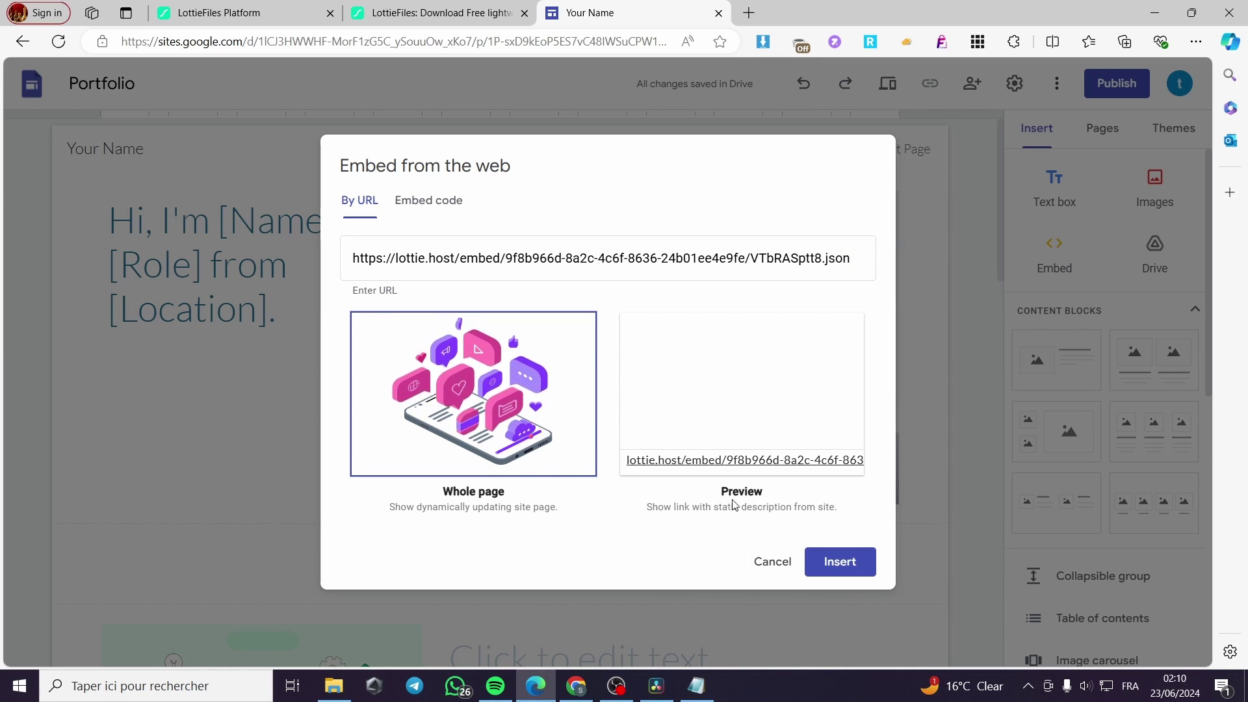
{"action": "left_click", "coordinate": [847, 563]}
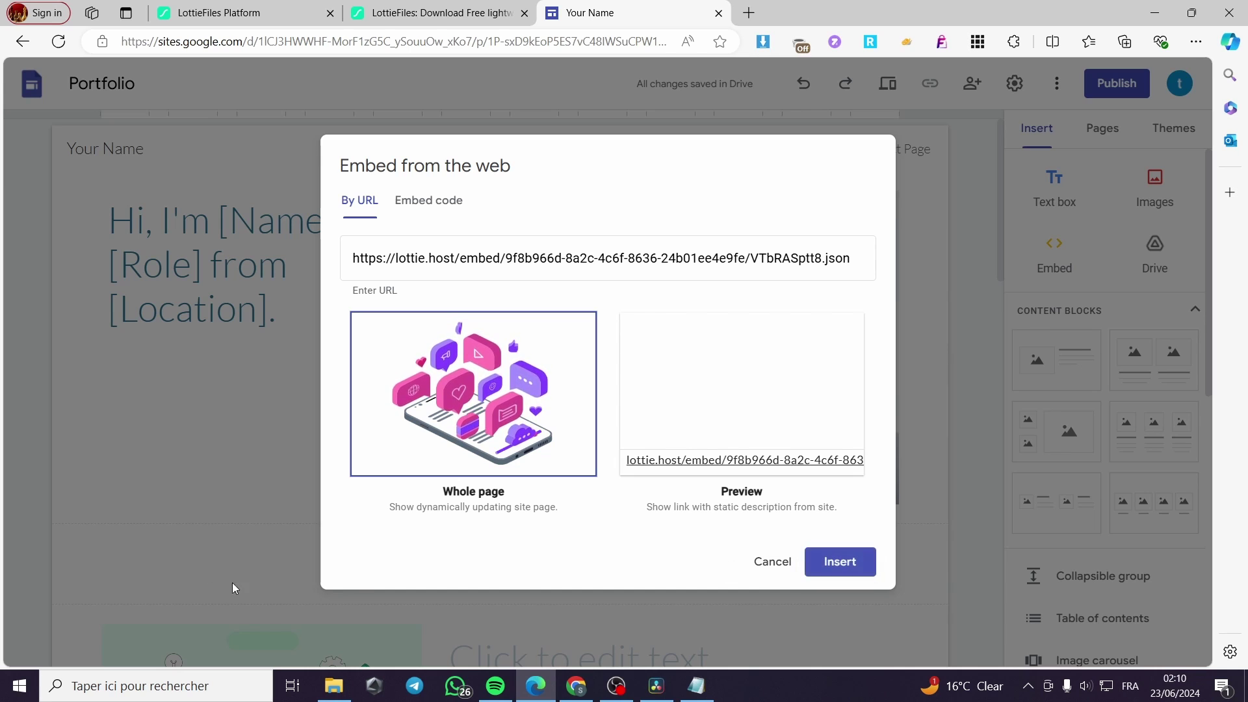
Shrink the embedded phone animation to the width of the "Hi, I'm [Name]" text and place it beneath that text
{"action": "scroll", "coordinate": [652, 415], "scroll_direction": "down", "scroll_amount": 2}
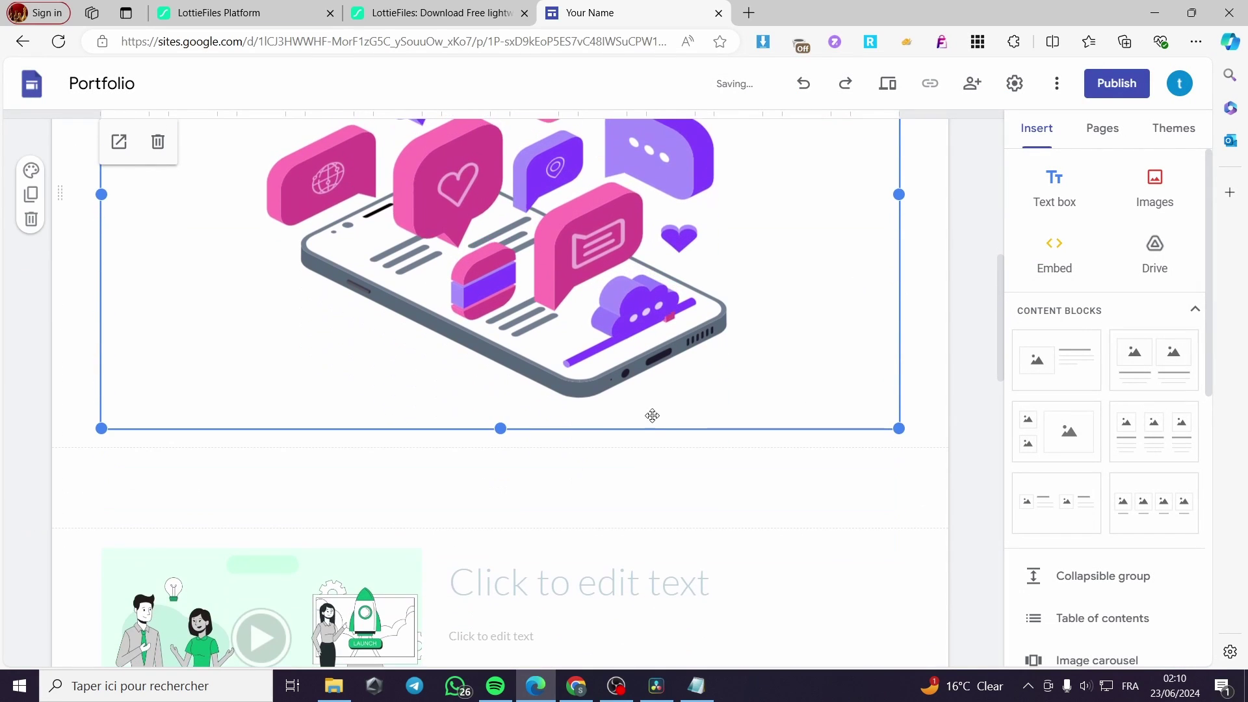
{"action": "scroll", "coordinate": [374, 446], "scroll_direction": "up", "scroll_amount": 5}
{"action": "scroll", "coordinate": [521, 366], "scroll_direction": "down", "scroll_amount": 3}
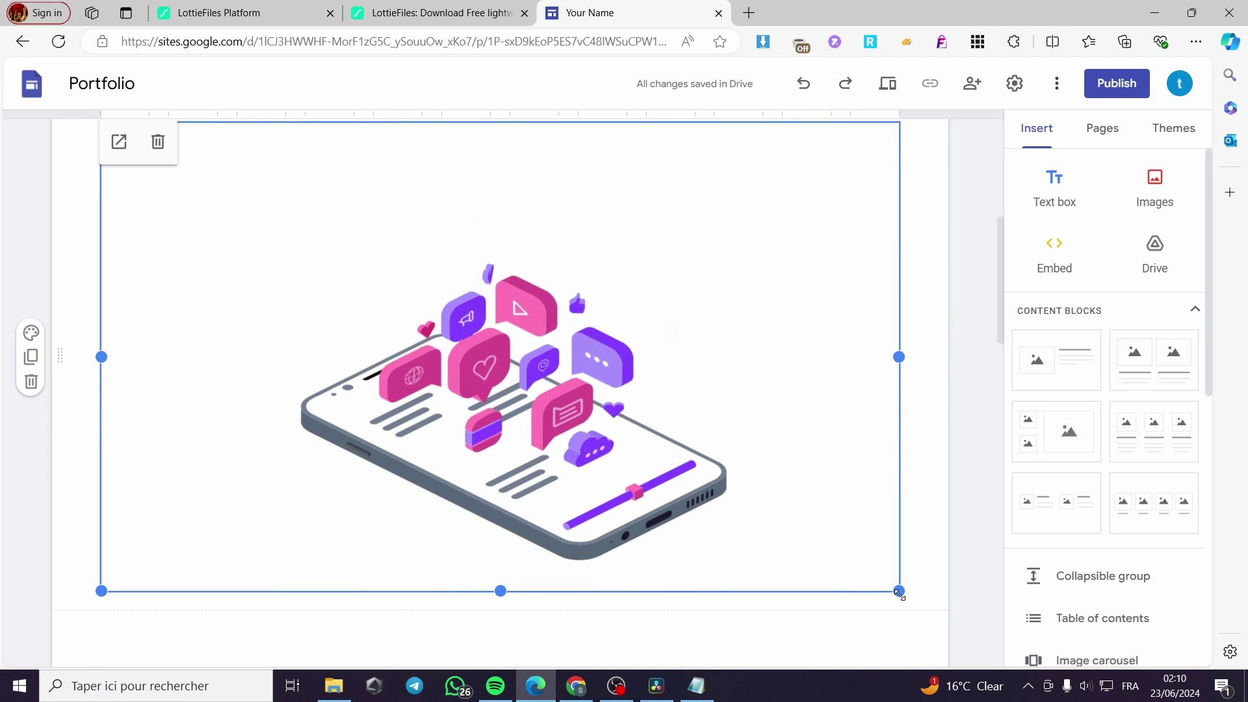
{"action": "left_click_drag", "start_coordinate": [899, 592], "coordinate": [356, 467]}
{"action": "left_click_drag", "start_coordinate": [283, 510], "coordinate": [349, 444]}
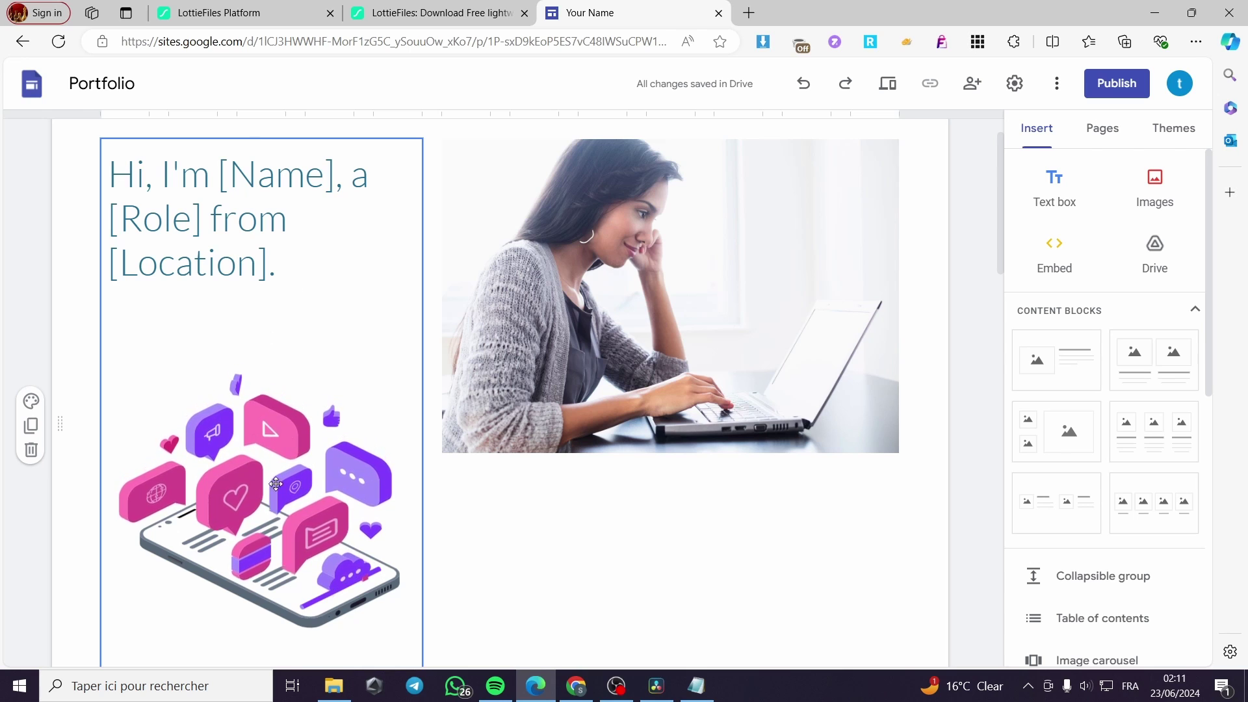
Move the intro text together with the phone animation beneath the photo of the woman at the laptop
{"action": "left_click_drag", "start_coordinate": [288, 515], "coordinate": [240, 438]}
{"action": "left_click_drag", "start_coordinate": [253, 536], "coordinate": [599, 498]}
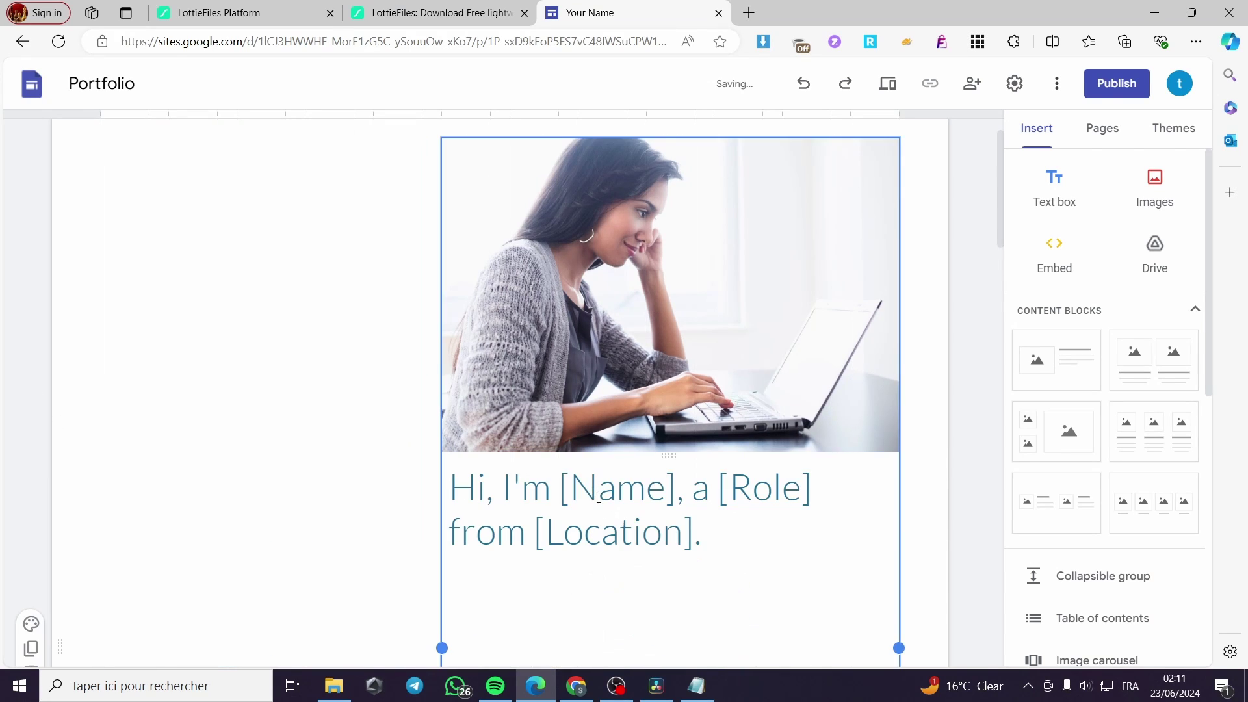
{"action": "scroll", "coordinate": [540, 488], "scroll_direction": "down", "scroll_amount": 5}
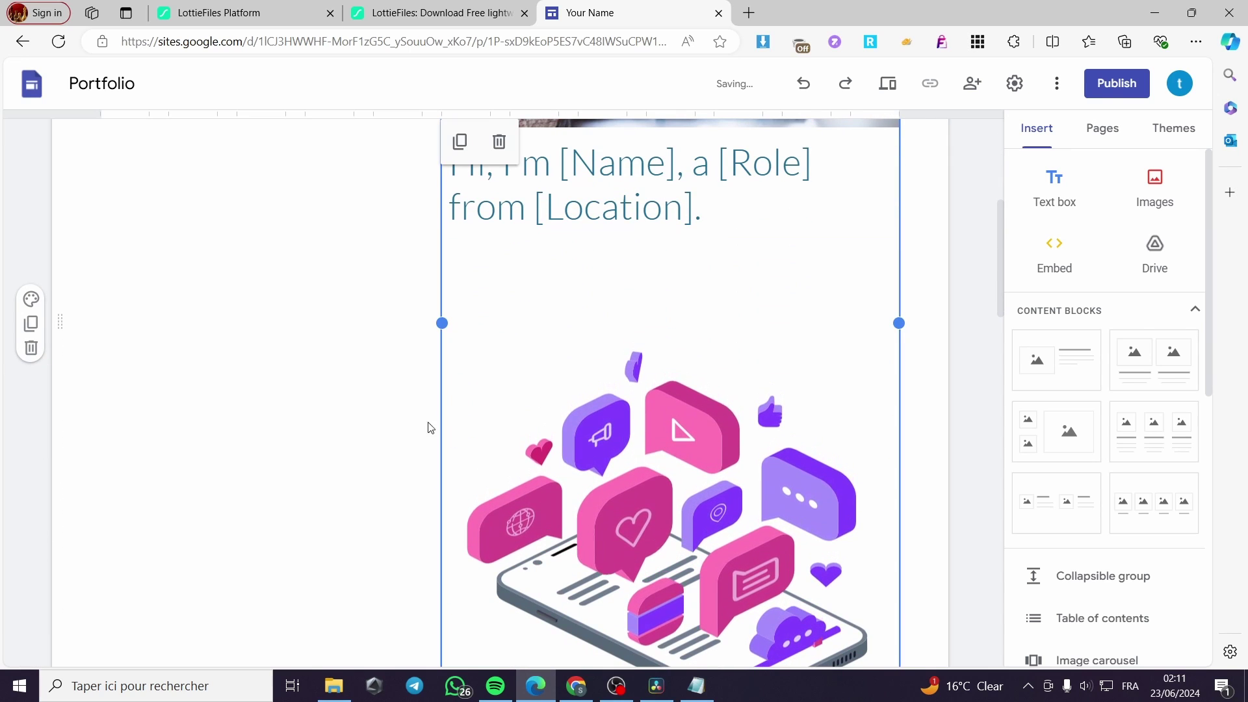
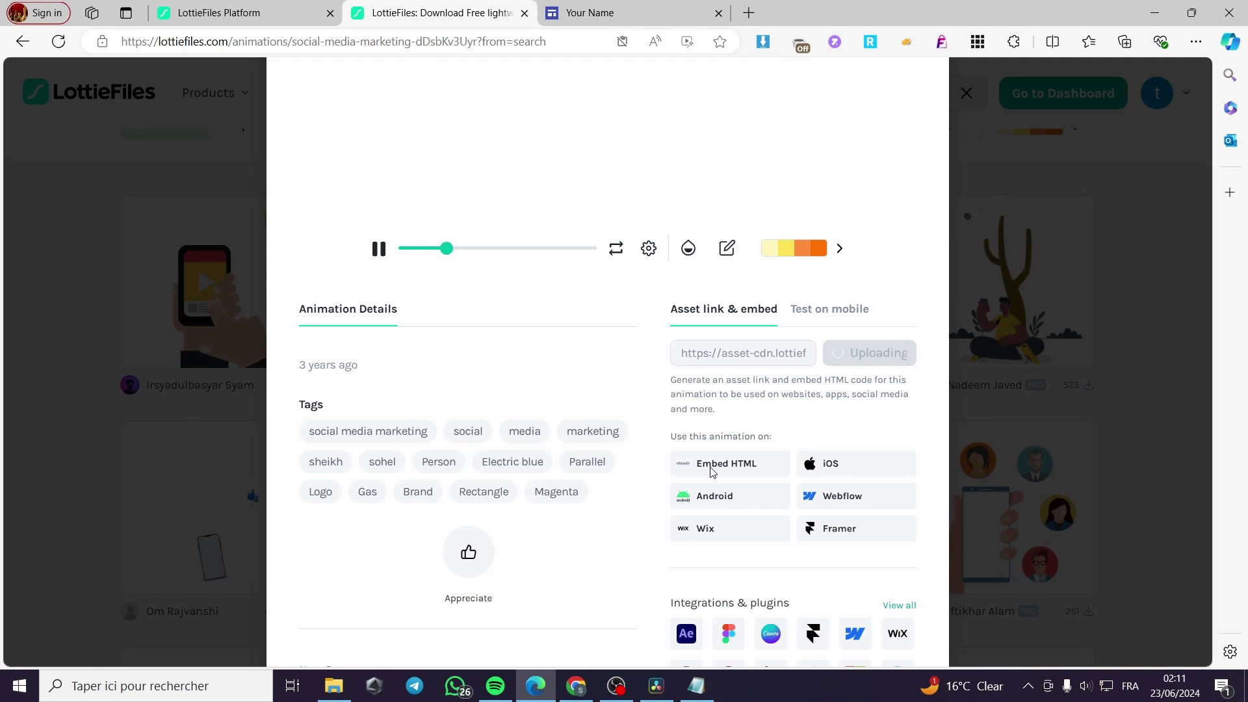
Try the grey, green and blue preset colour palette on the Social Media Marketing animation, reset the colours and close the palette
{"action": "scroll", "coordinate": [549, 452], "scroll_direction": "up", "scroll_amount": 4}
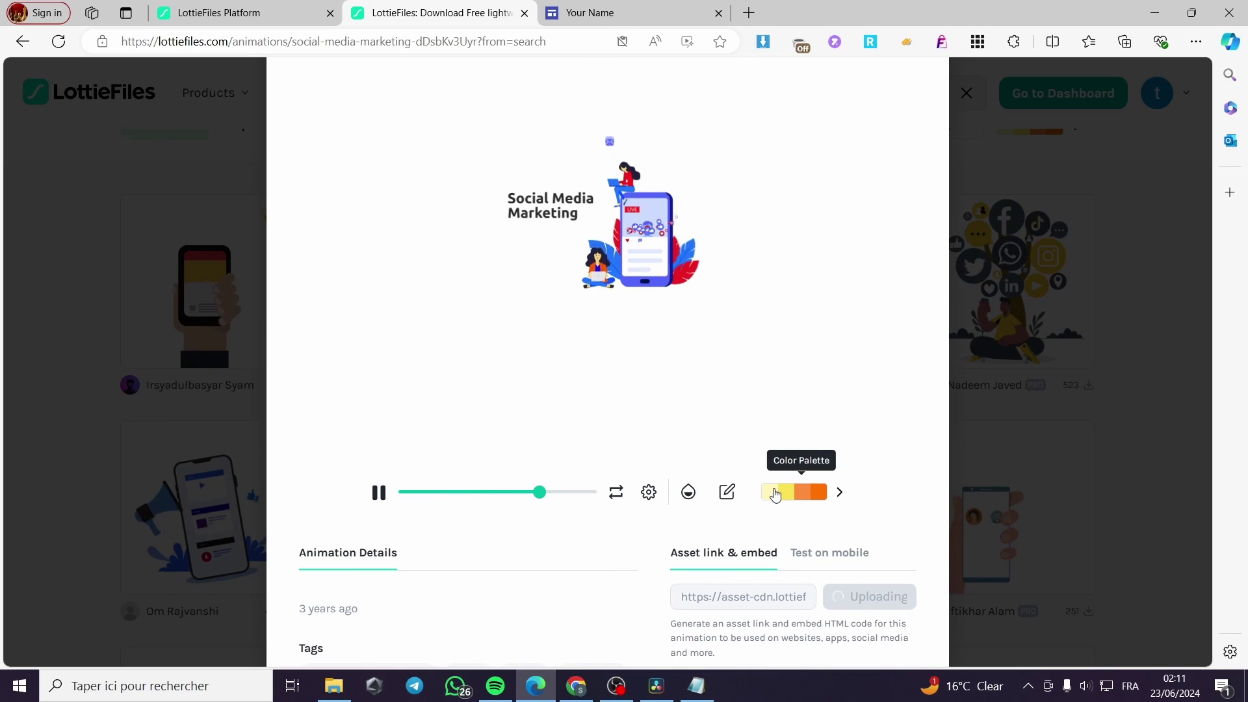
{"action": "left_click", "coordinate": [788, 494]}
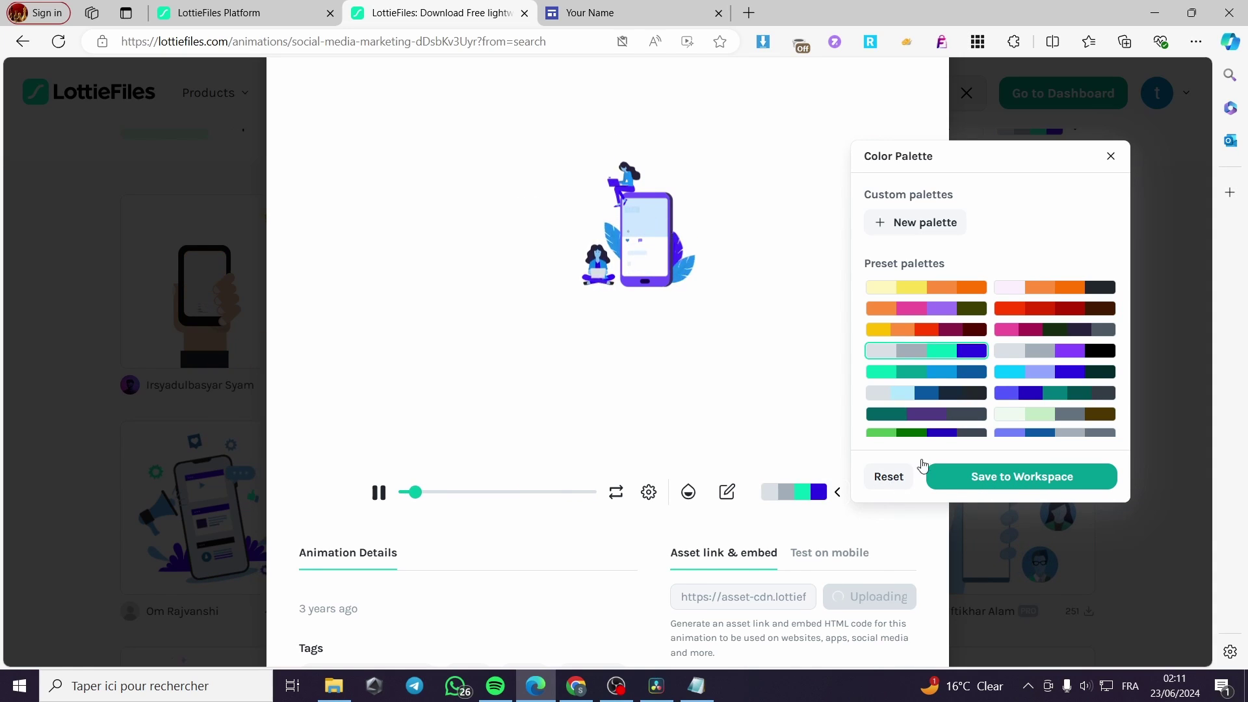
{"action": "left_click", "coordinate": [900, 476]}
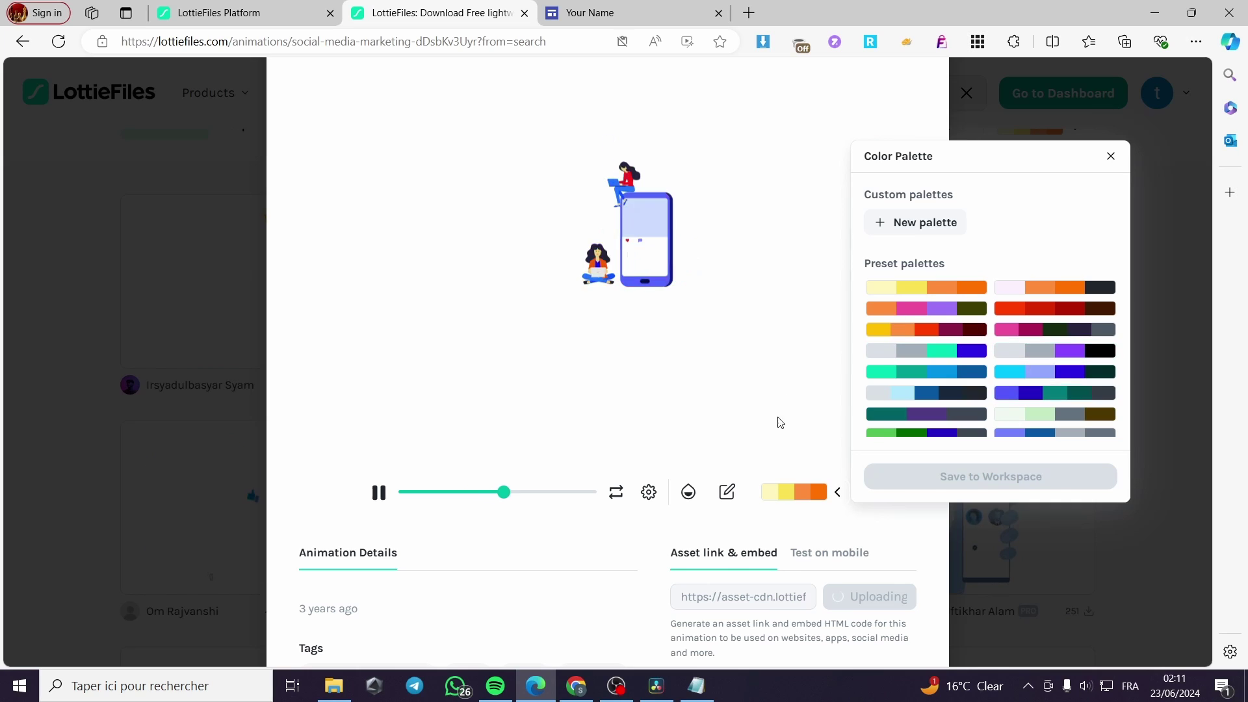
{"action": "left_click", "coordinate": [1111, 158]}
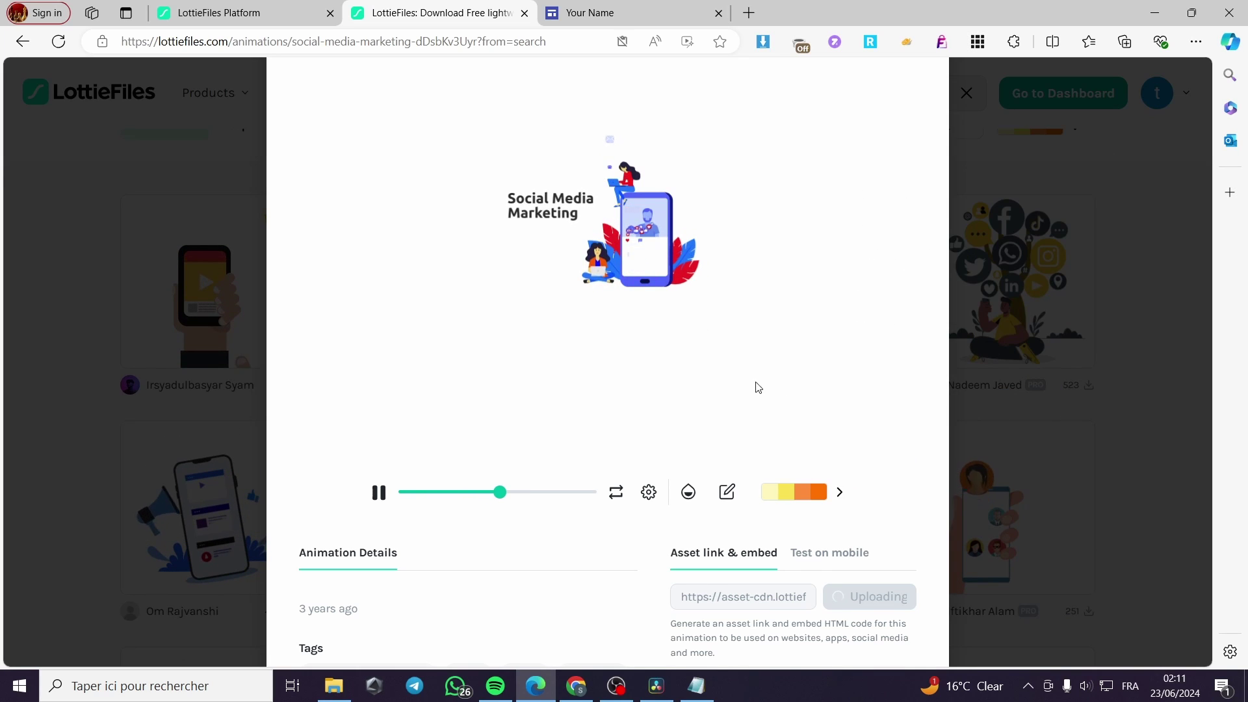
Request the Embed HTML option for this Social Media Marketing animation, close the guide and copy its oEmbed URL
{"action": "scroll", "coordinate": [851, 585], "scroll_direction": "down", "scroll_amount": 3}
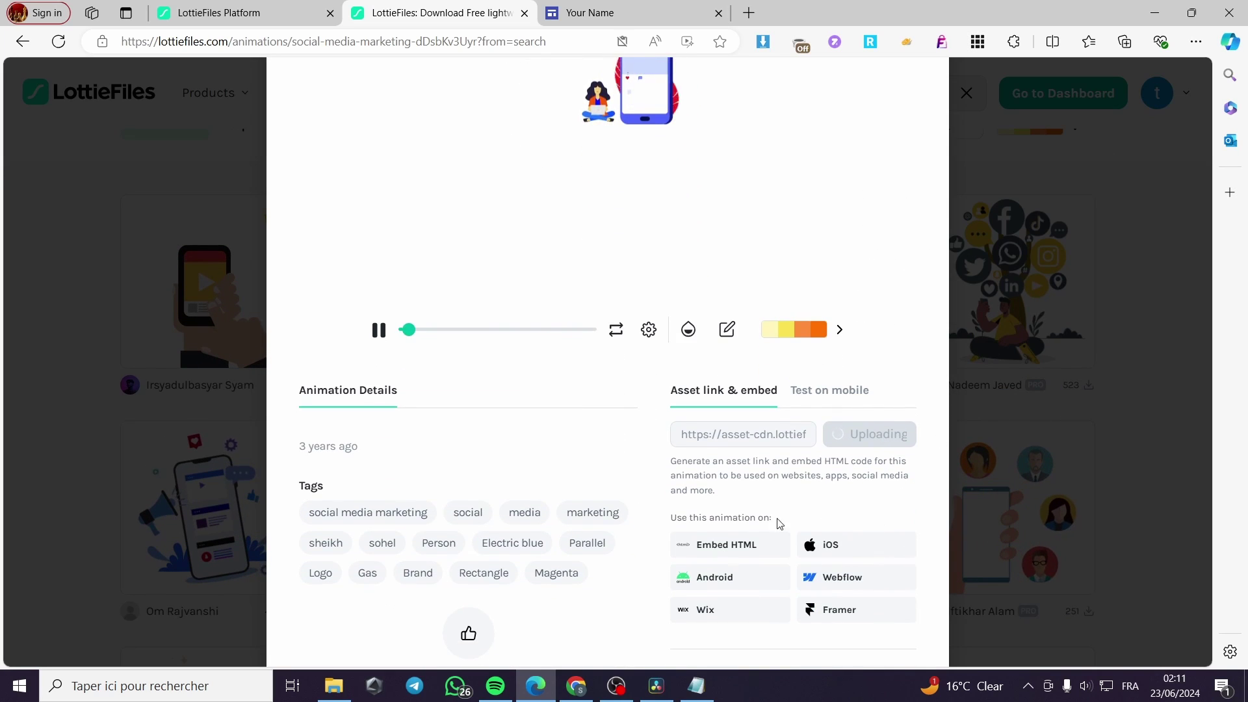
{"action": "left_click", "coordinate": [771, 544]}
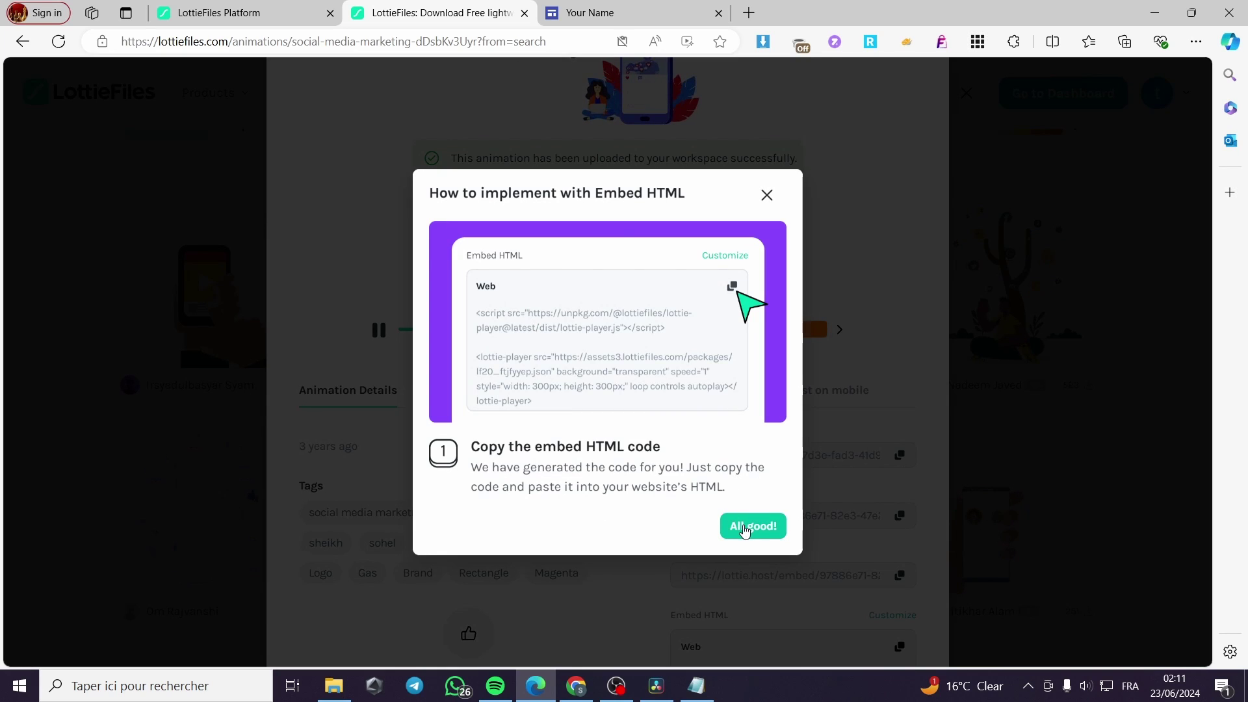
{"action": "left_click", "coordinate": [745, 531]}
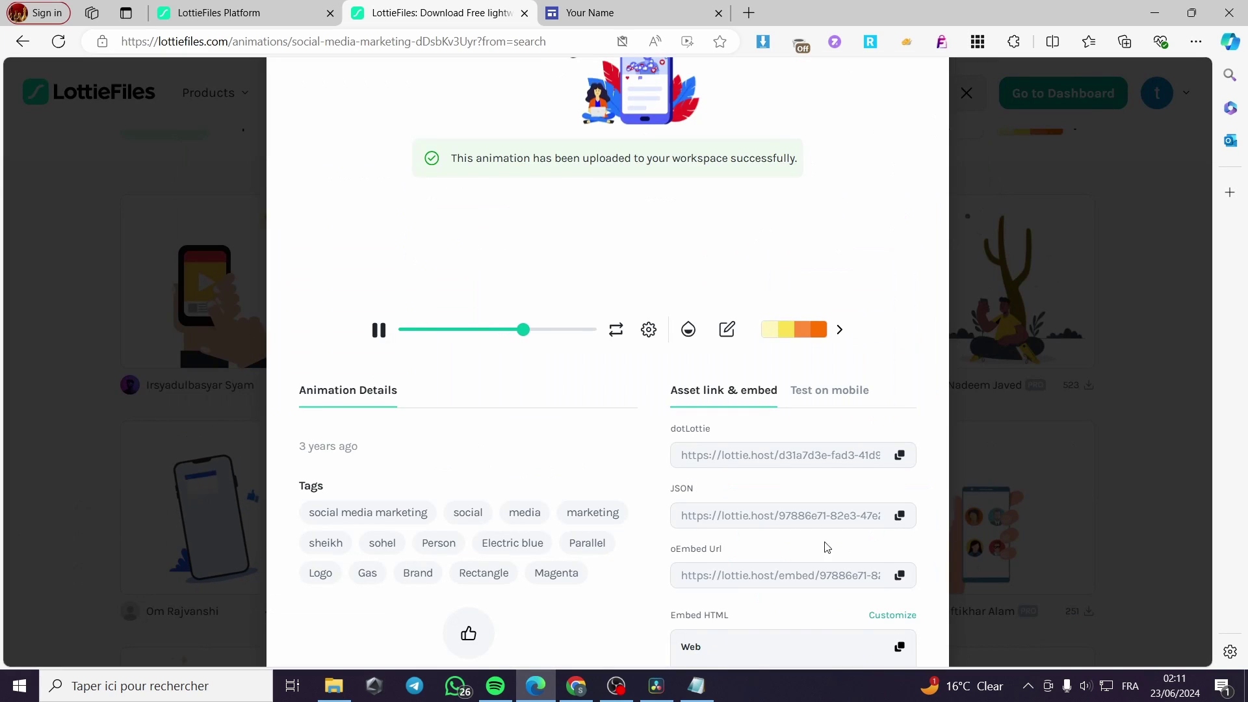
{"action": "left_click", "coordinate": [903, 580]}
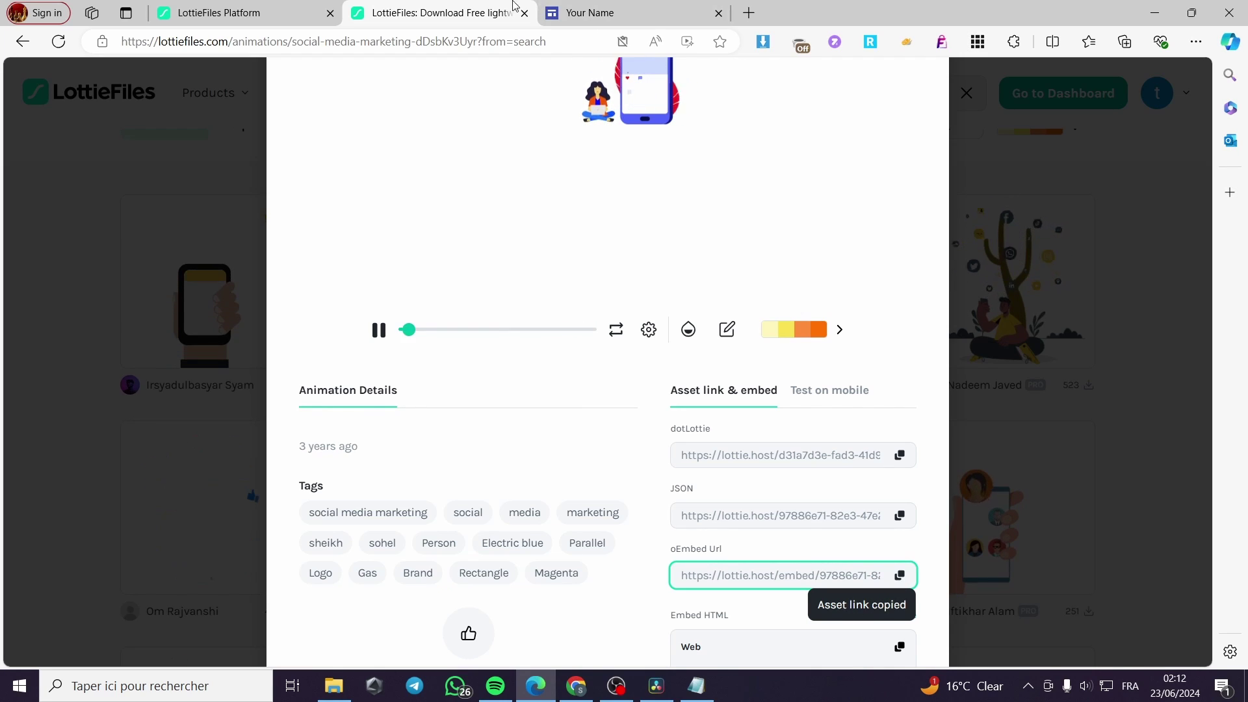
Return to the Portfolio site and embed the second animation's copied oEmbed link by URL as a whole page
{"action": "left_click", "coordinate": [591, 13]}
{"action": "scroll", "coordinate": [521, 421], "scroll_direction": "up", "scroll_amount": 3}
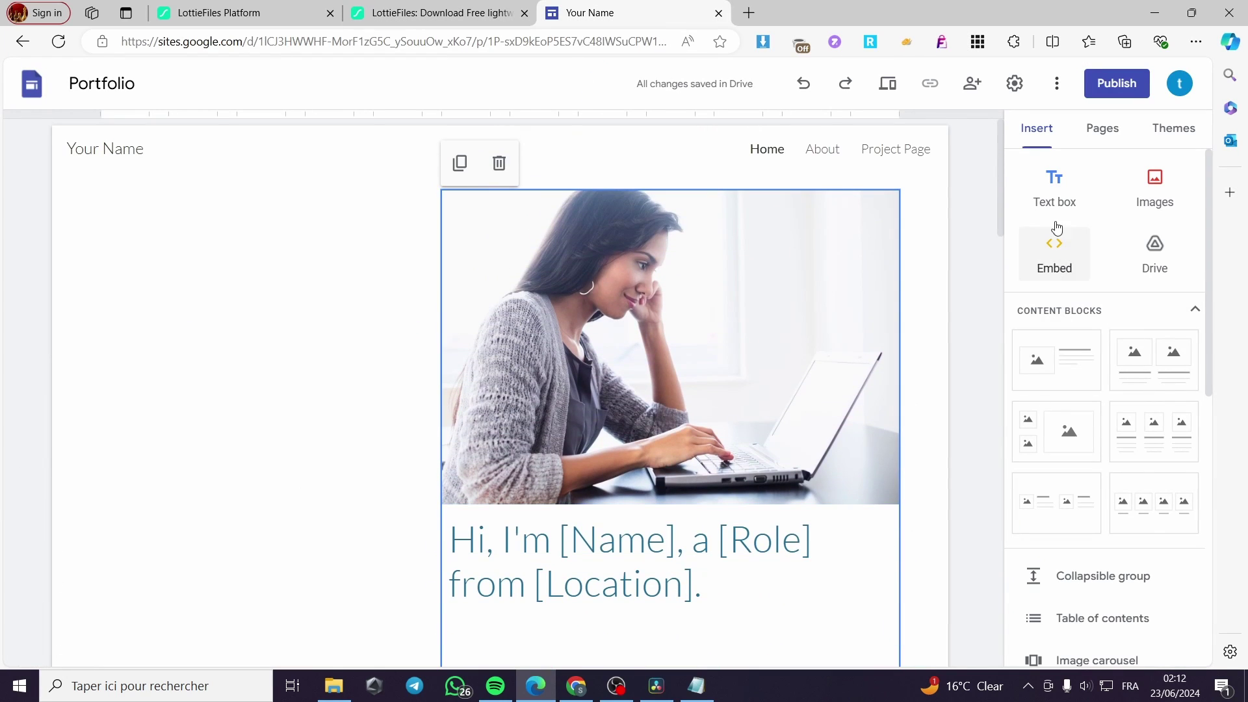
{"action": "left_click", "coordinate": [1062, 270]}
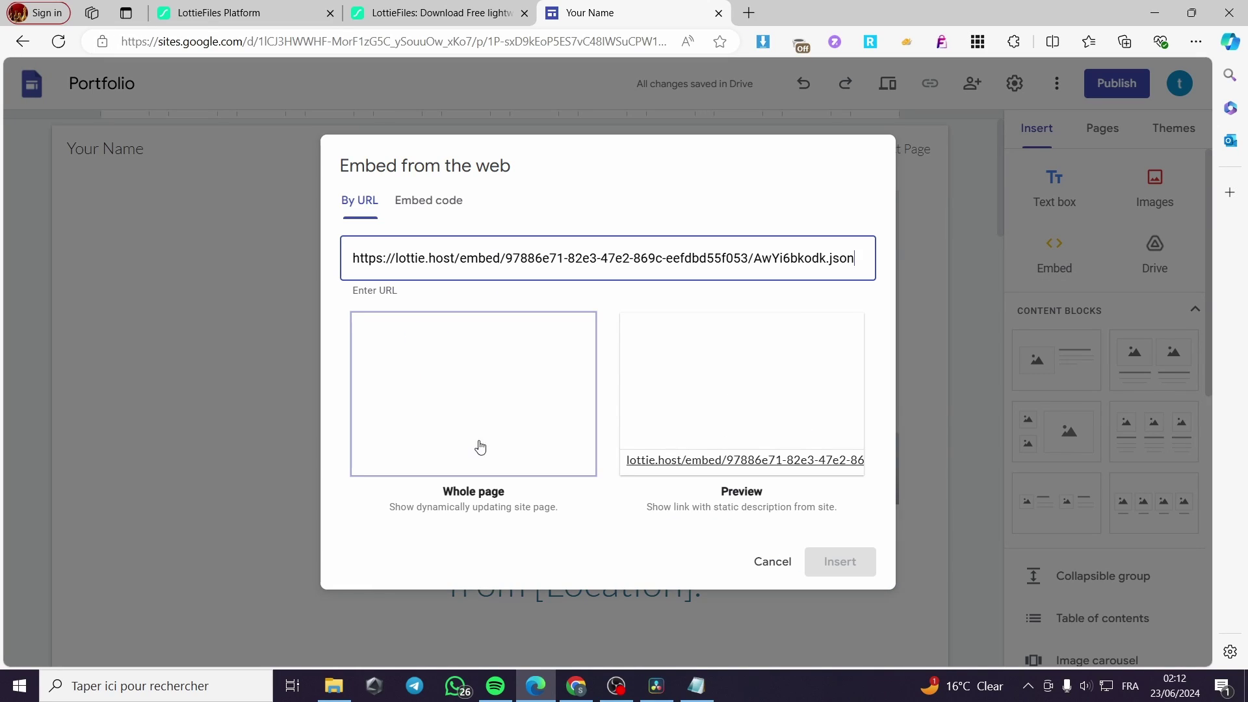
{"action": "left_click", "coordinate": [453, 416]}
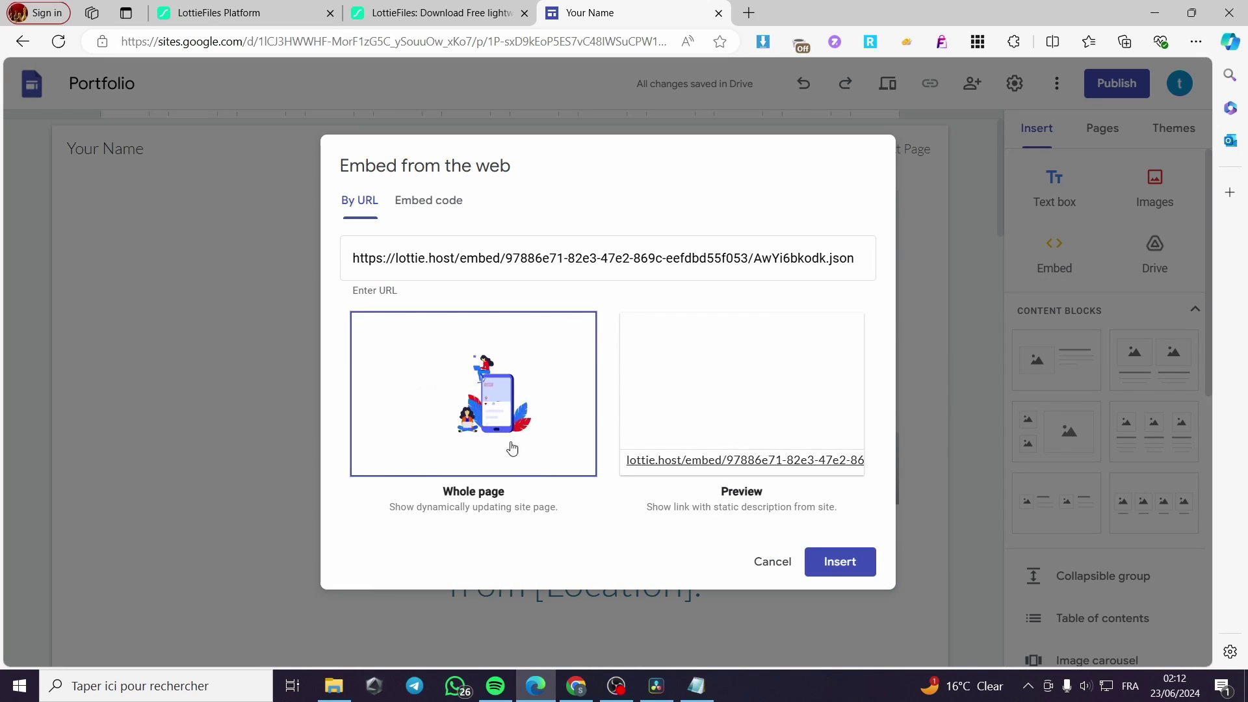
{"action": "key", "text": "Return"}
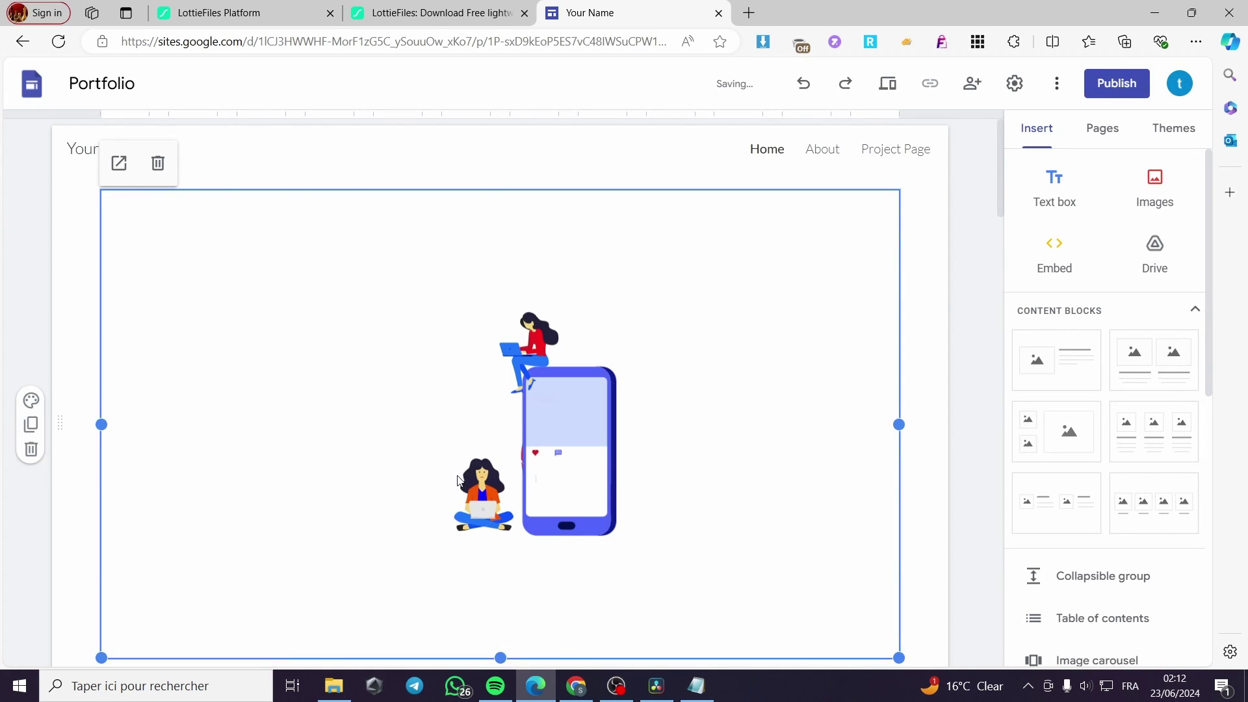
Shrink the newly embedded Social Media Marketing animation to a little over half the width of the page content
{"action": "scroll", "coordinate": [296, 335], "scroll_direction": "up", "scroll_amount": 1}
{"action": "scroll", "coordinate": [713, 432], "scroll_direction": "up", "scroll_amount": 1}
{"action": "scroll", "coordinate": [812, 431], "scroll_direction": "down", "scroll_amount": 1}
{"action": "left_click_drag", "start_coordinate": [901, 361], "coordinate": [632, 323]}
{"action": "scroll", "coordinate": [476, 284], "scroll_direction": "down", "scroll_amount": 3}
{"action": "scroll", "coordinate": [475, 284], "scroll_direction": "up", "scroll_amount": 2}
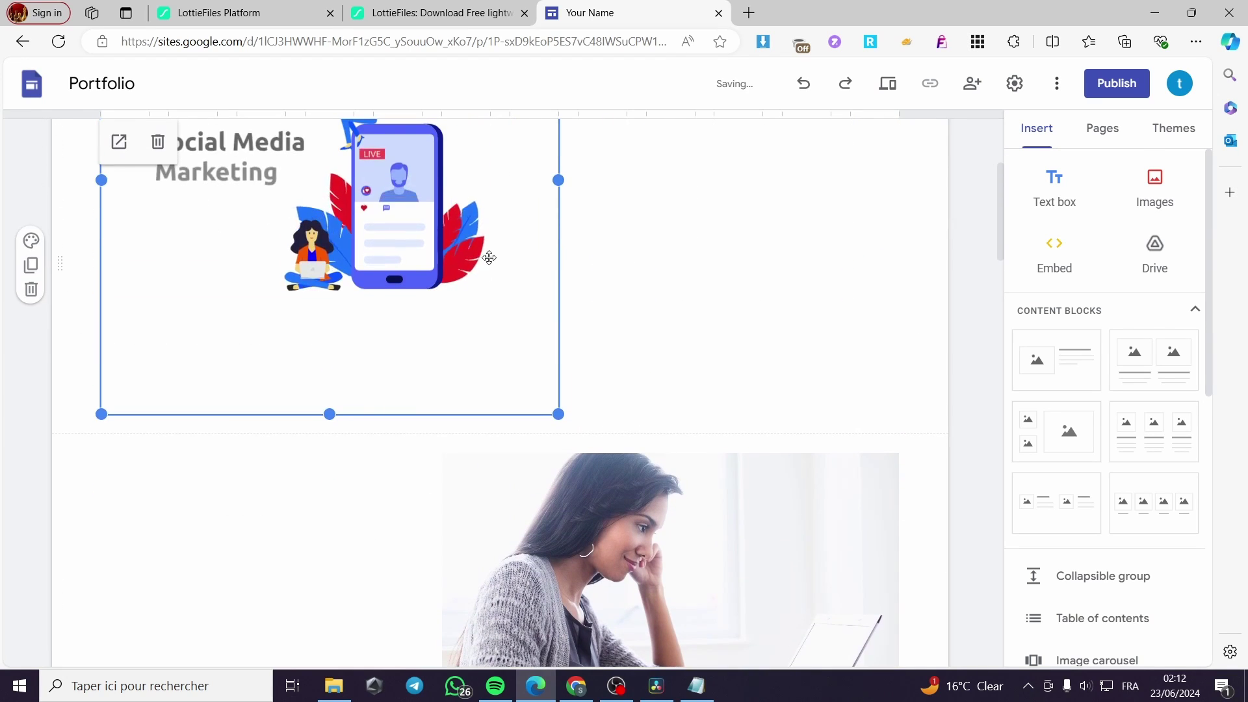
Try deleting the resized Social Media Marketing animation from the home page and undo the deletion
{"action": "scroll", "coordinate": [482, 312], "scroll_direction": "down", "scroll_amount": 1}
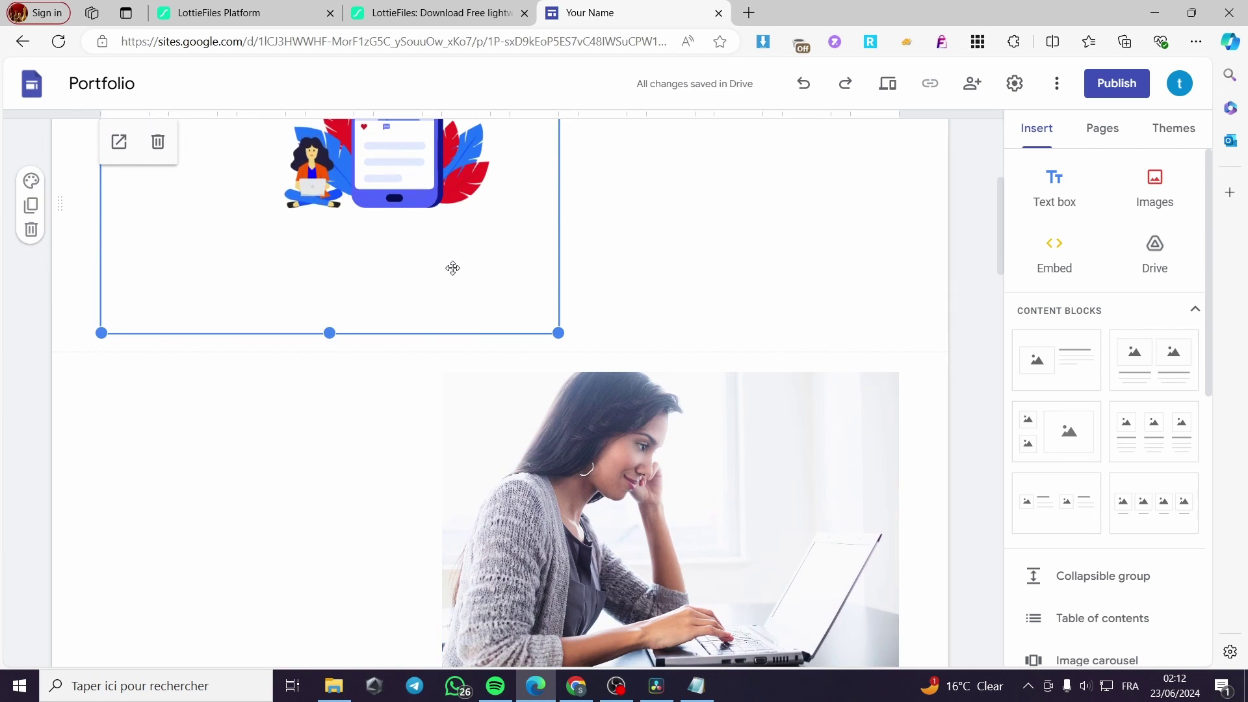
{"action": "scroll", "coordinate": [669, 474], "scroll_direction": "down", "scroll_amount": 4}
{"action": "scroll", "coordinate": [531, 533], "scroll_direction": "up", "scroll_amount": 4}
{"action": "scroll", "coordinate": [532, 533], "scroll_direction": "up", "scroll_amount": 3}
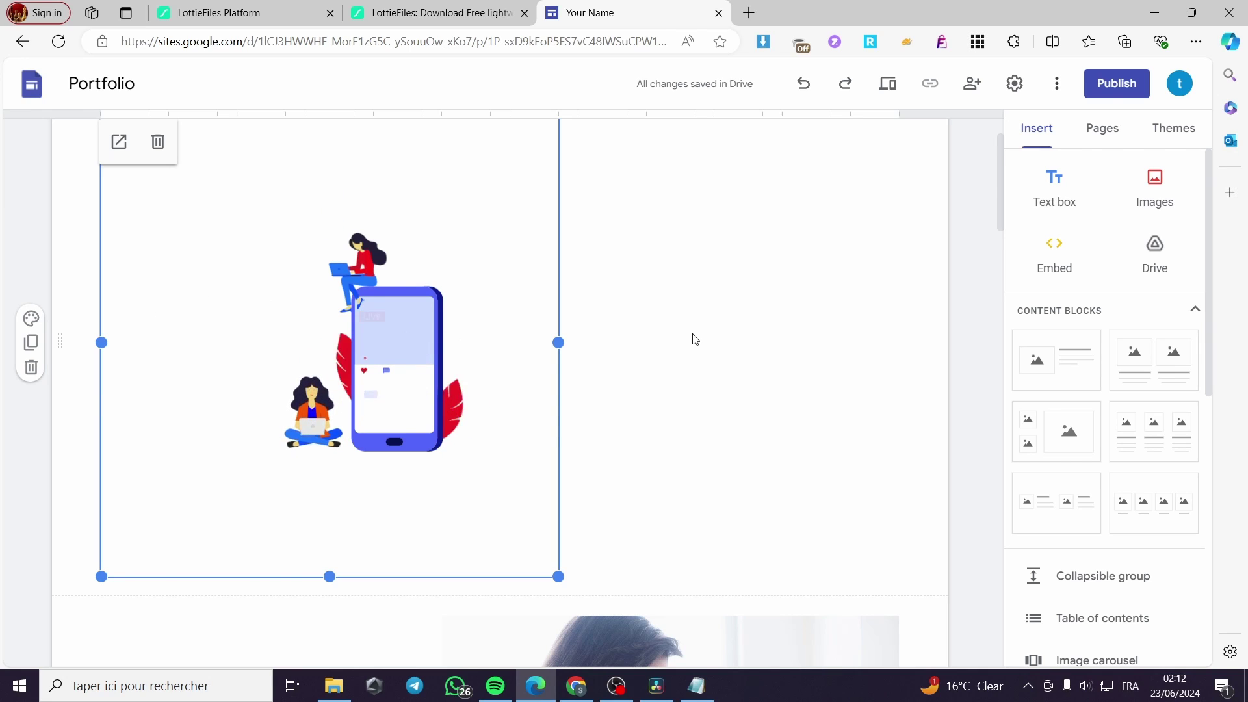
{"action": "key", "text": "Delete"}
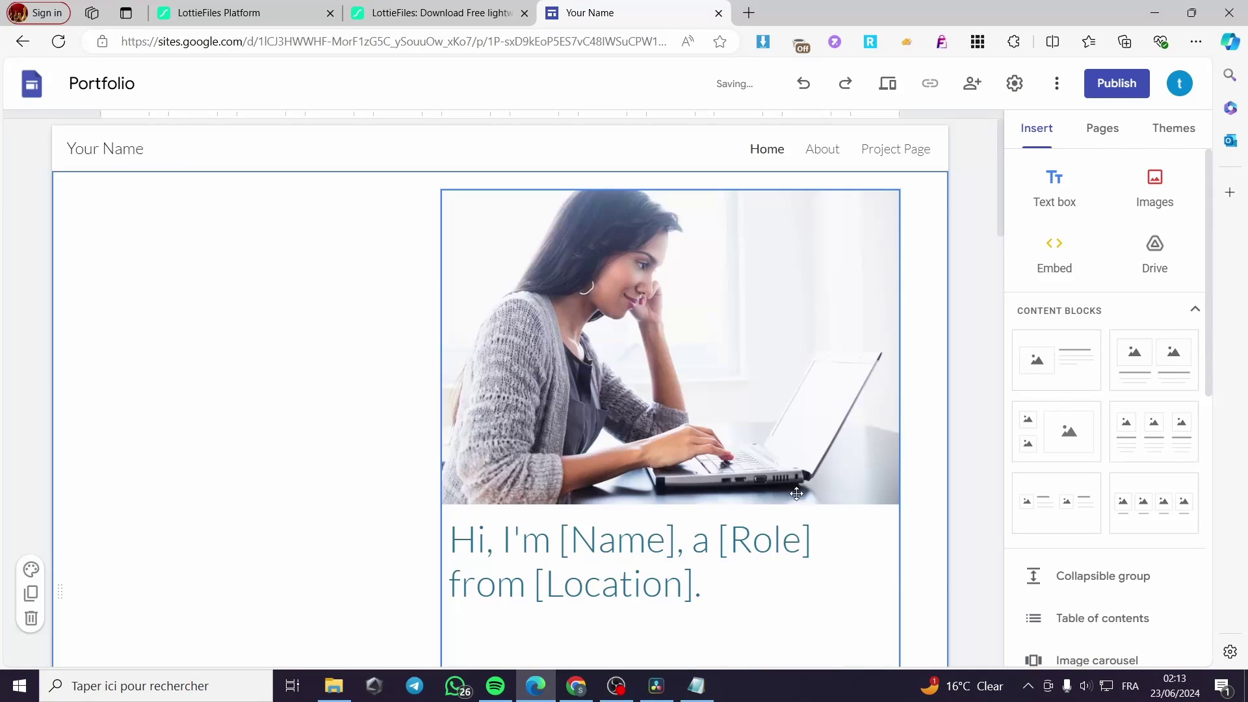
{"action": "key", "text": "Delete"}
{"action": "key", "text": "ctrl+z"}
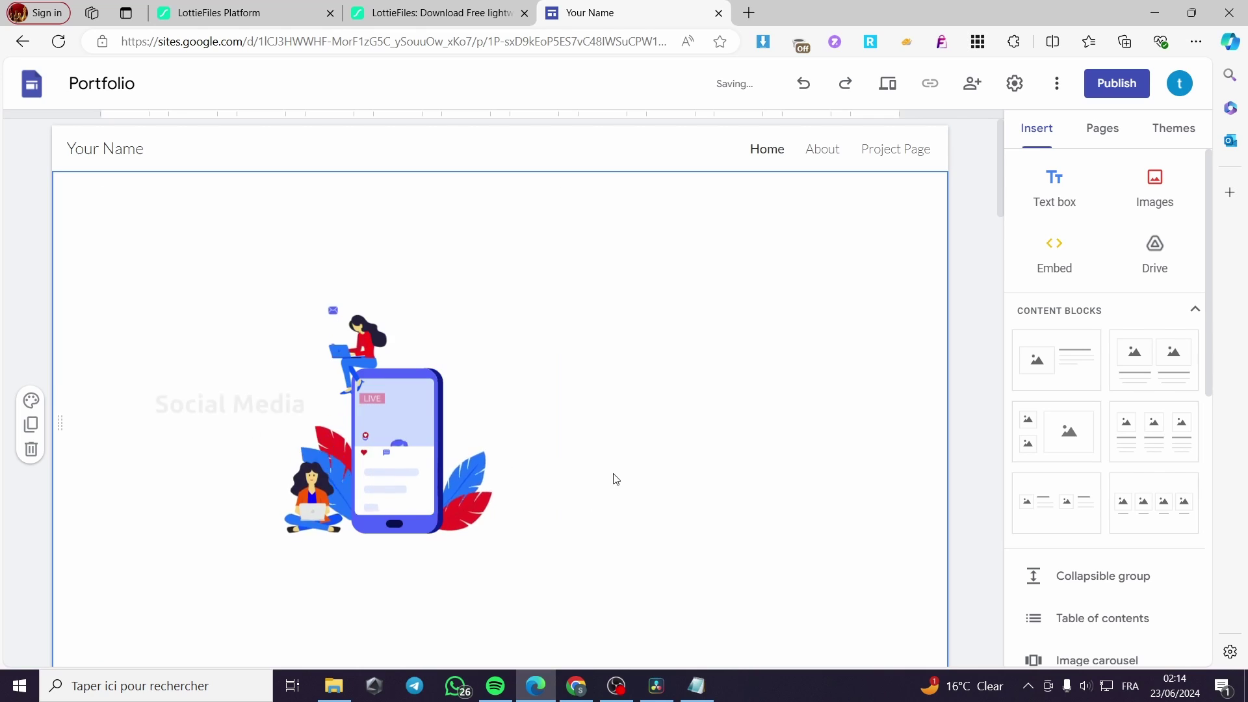
Switch back to LottieFiles, close the open animation's preview and search for "animals"
{"action": "left_click", "coordinate": [442, 13]}
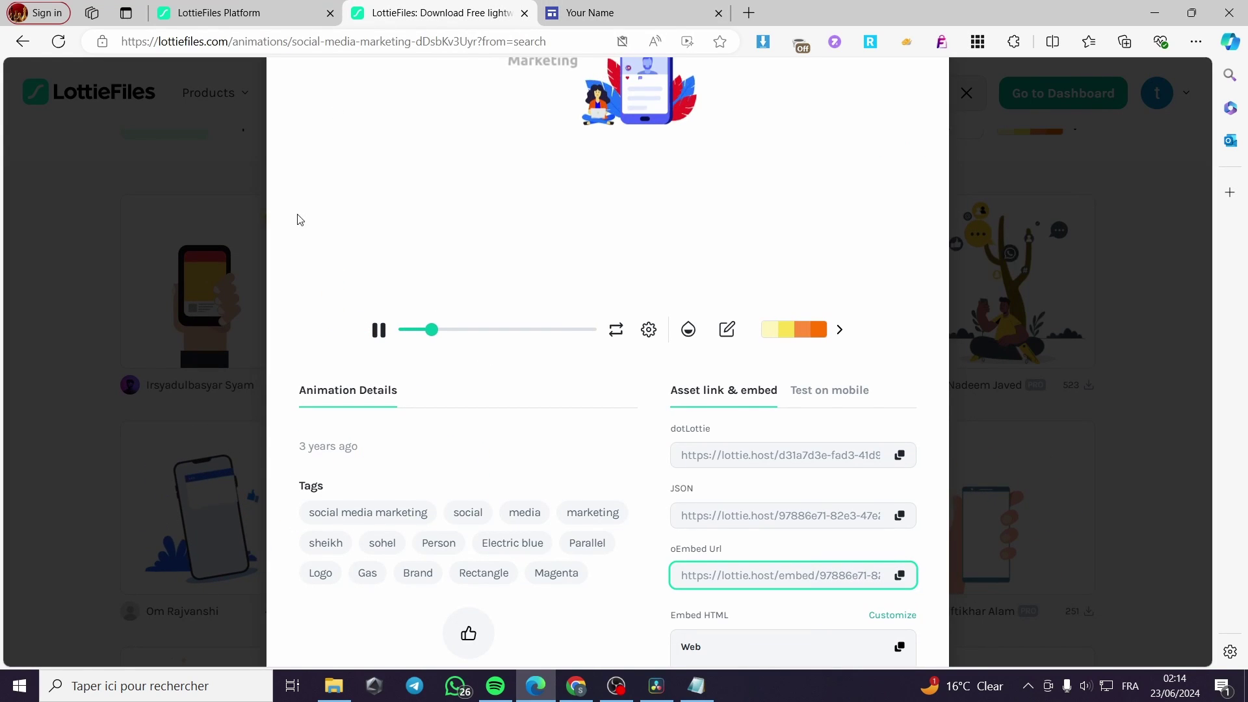
{"action": "scroll", "coordinate": [292, 312], "scroll_direction": "up", "scroll_amount": 5}
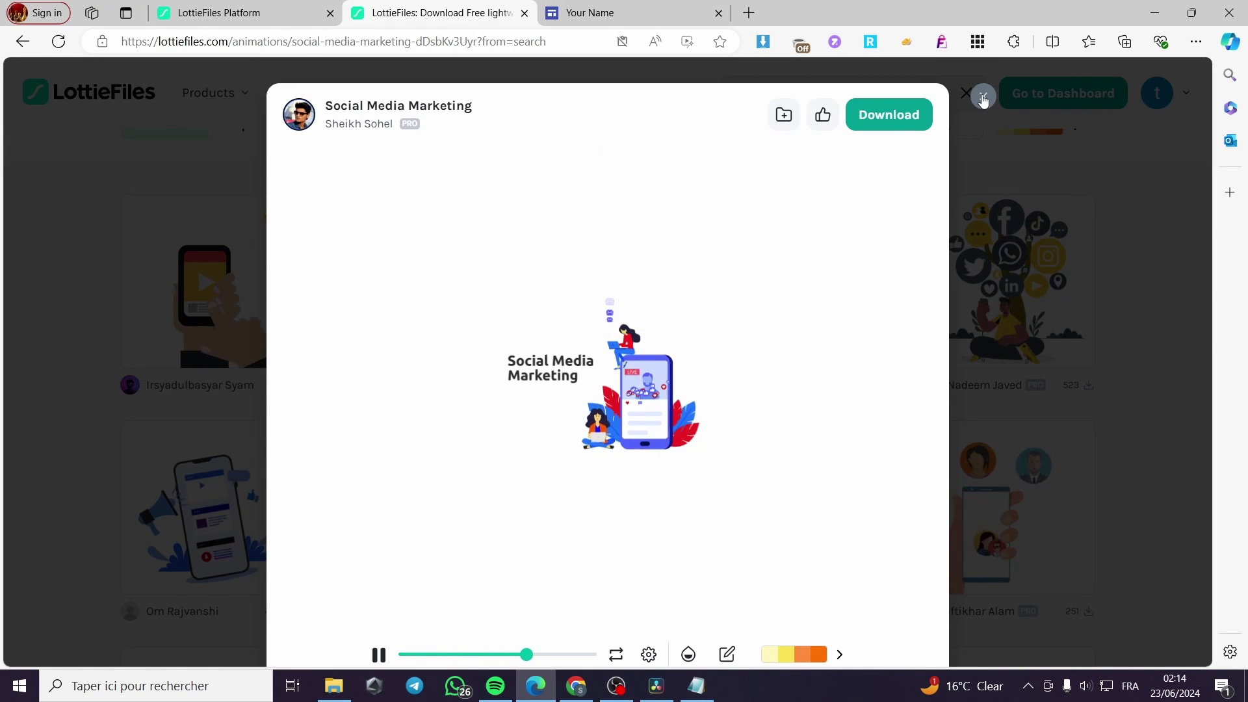
{"action": "left_click", "coordinate": [983, 98]}
{"action": "scroll", "coordinate": [750, 432], "scroll_direction": "down", "scroll_amount": 2}
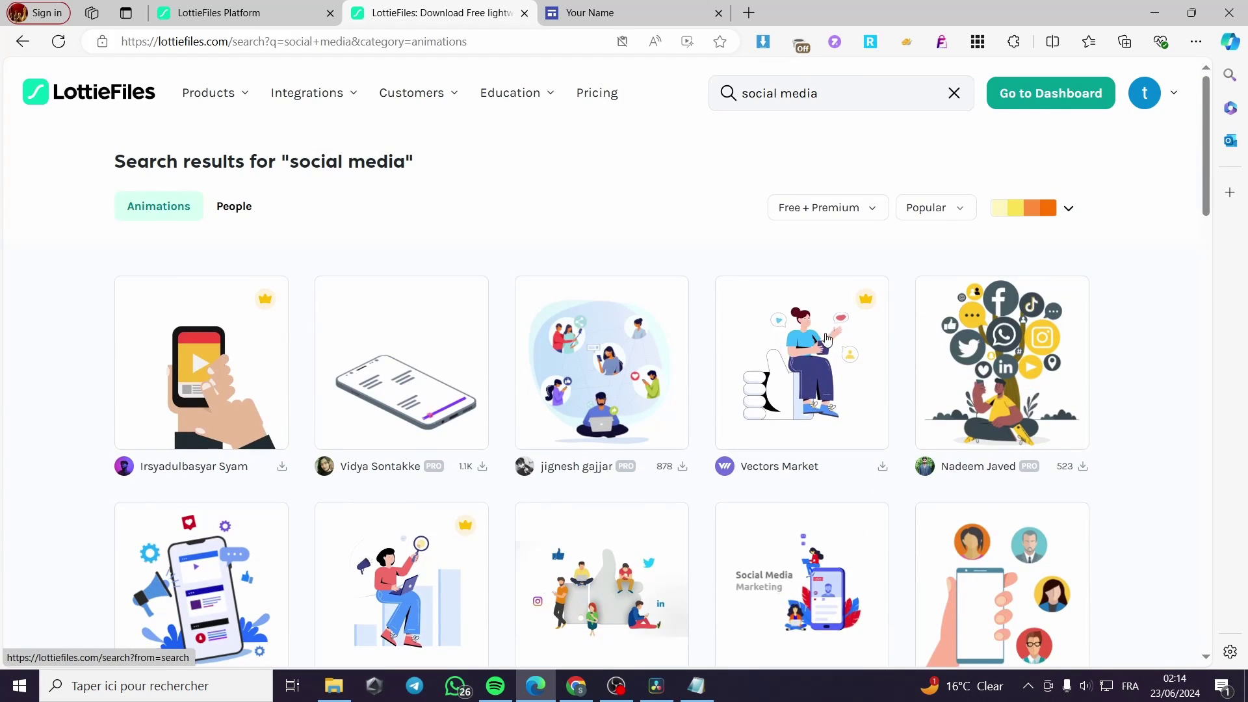
{"action": "left_click", "coordinate": [953, 93]}
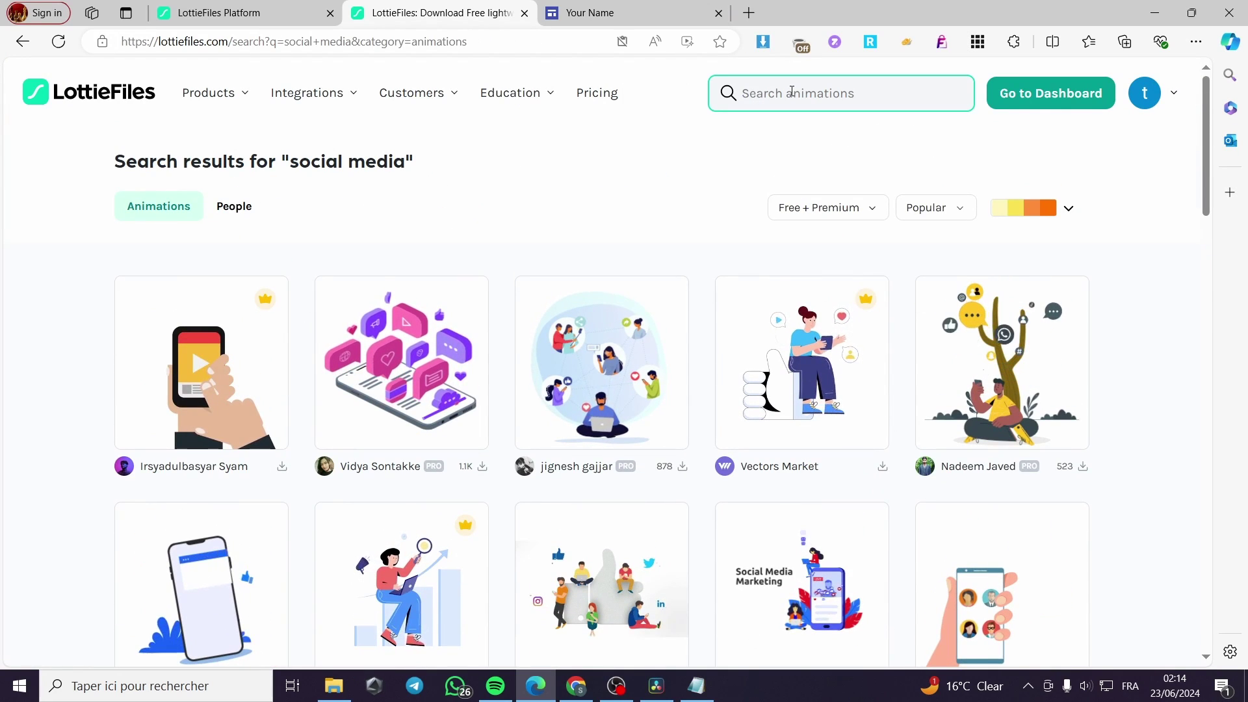
{"action": "type", "text": "an"}
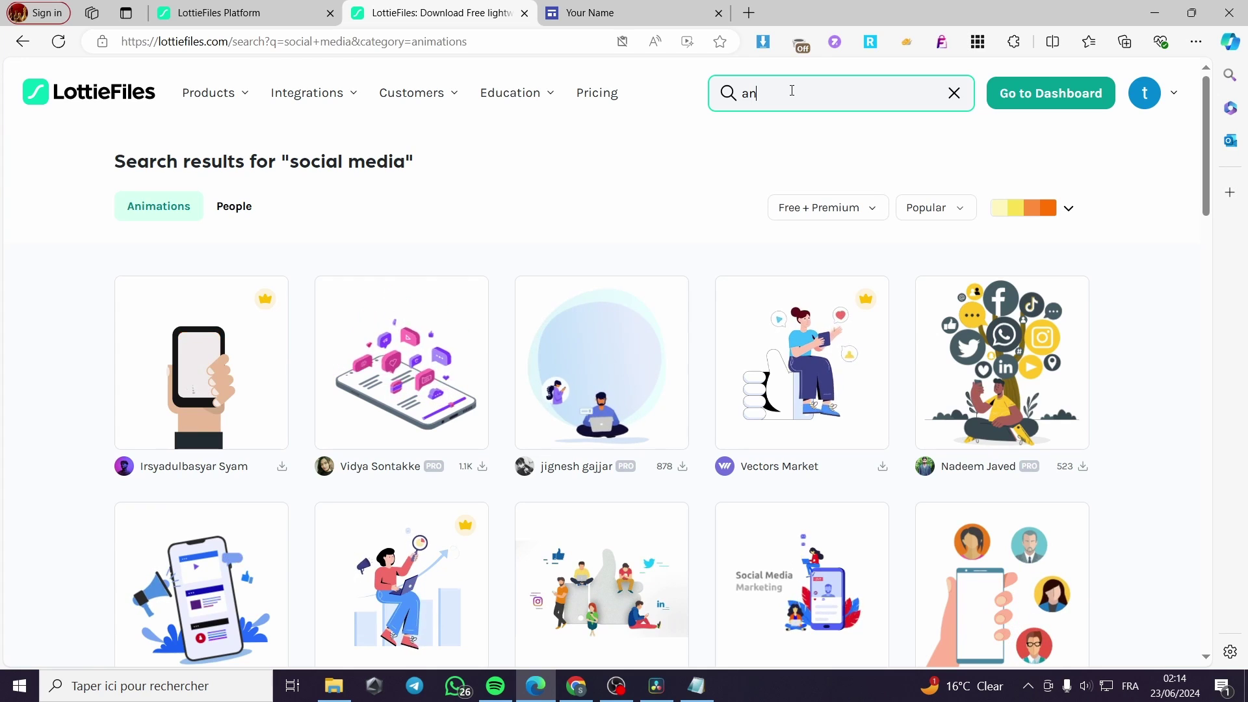
{"action": "type", "text": "imals"}
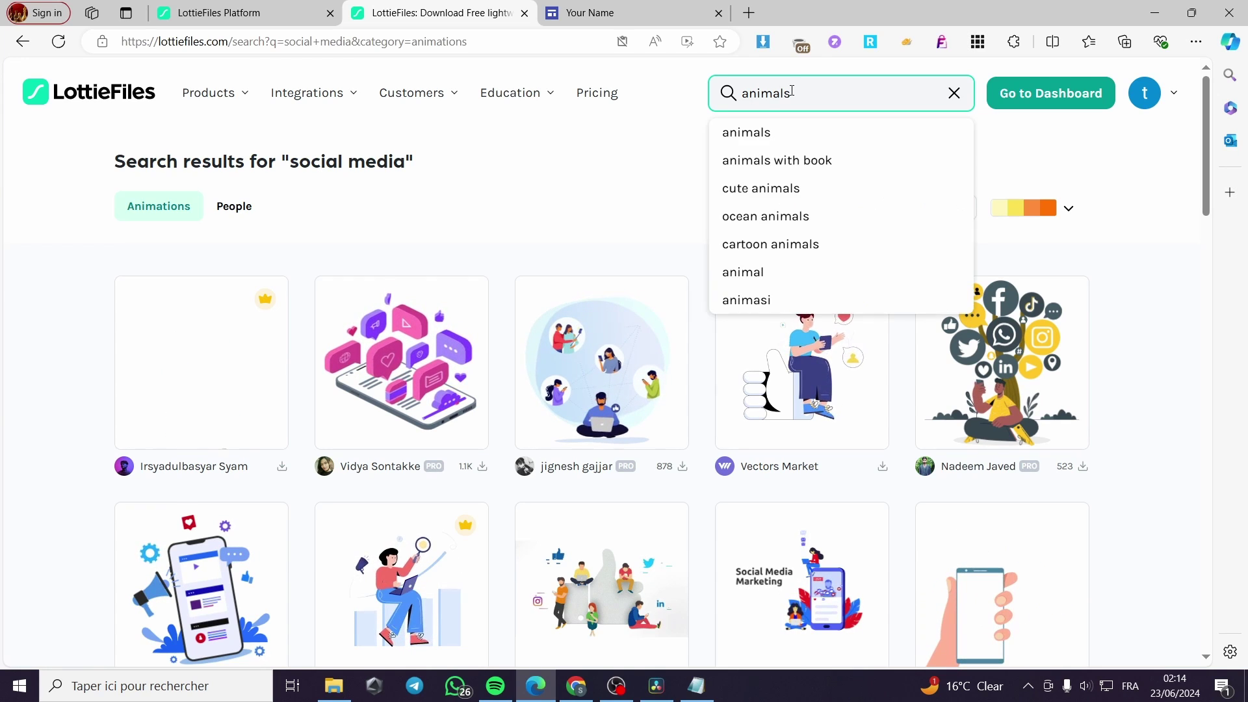
{"action": "key", "text": "Return"}
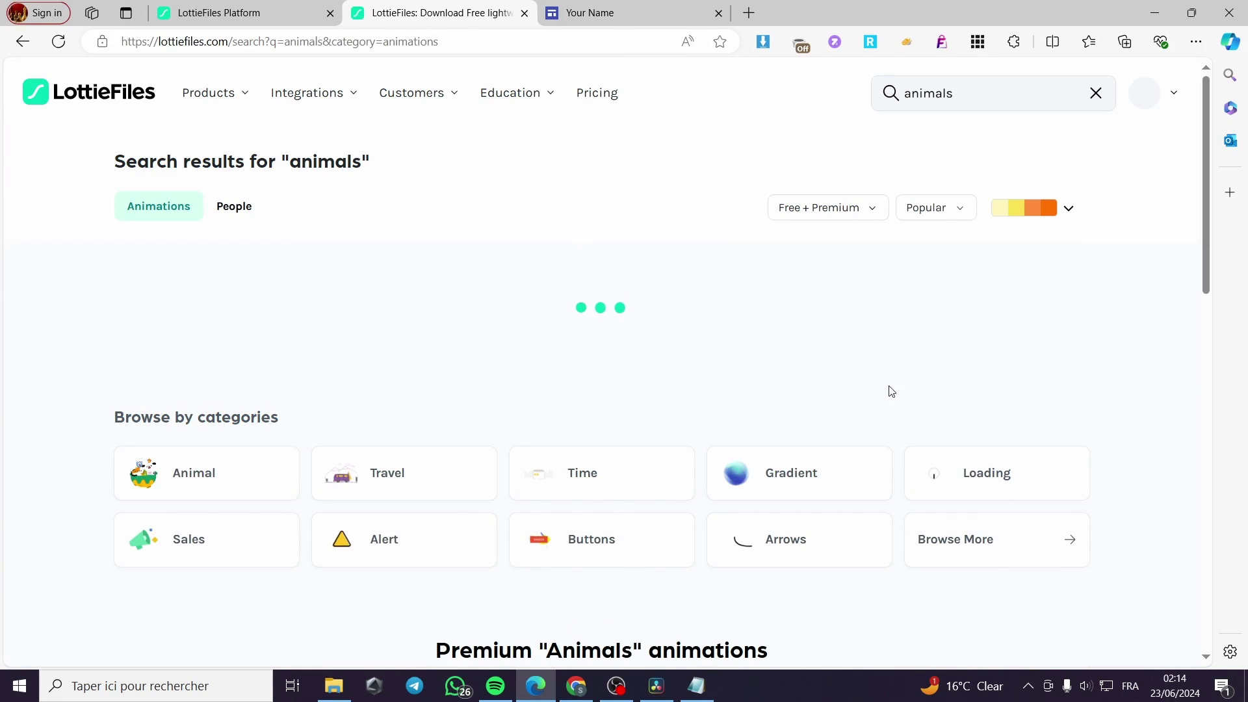
Browse the animal results and open the lion animation titled "kind"
{"action": "scroll", "coordinate": [747, 381], "scroll_direction": "down", "scroll_amount": 3}
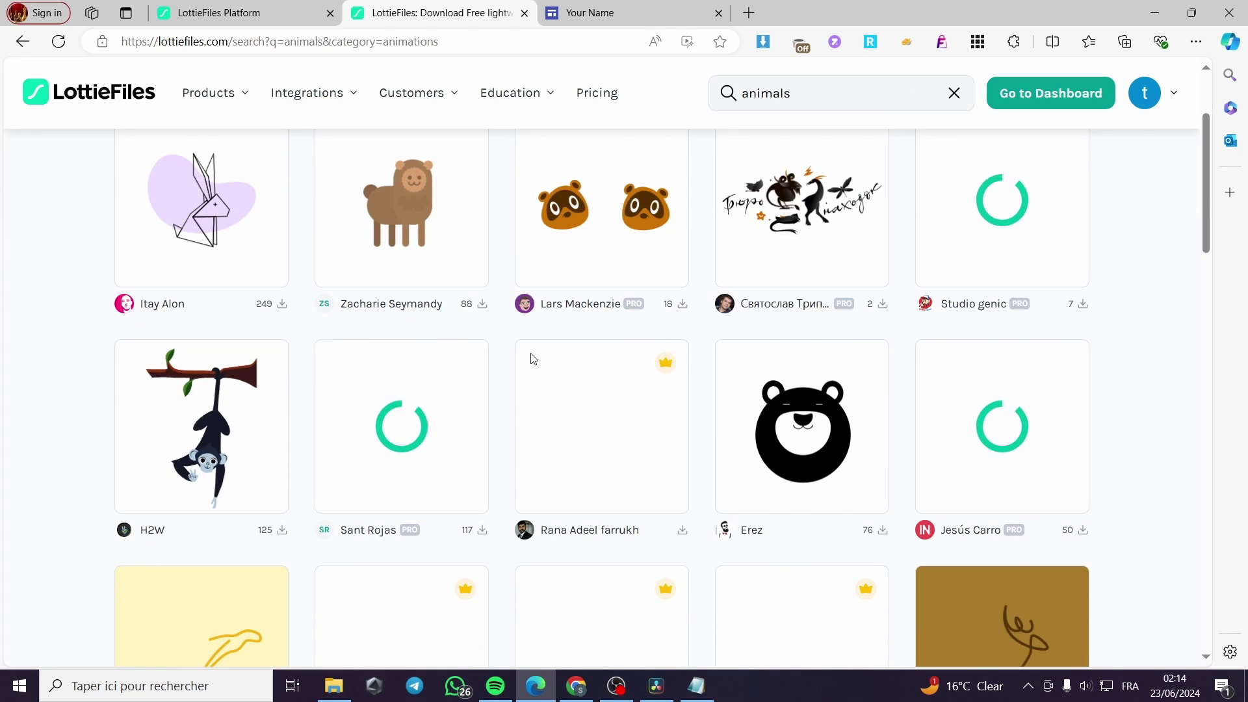
{"action": "scroll", "coordinate": [598, 389], "scroll_direction": "up", "scroll_amount": 1}
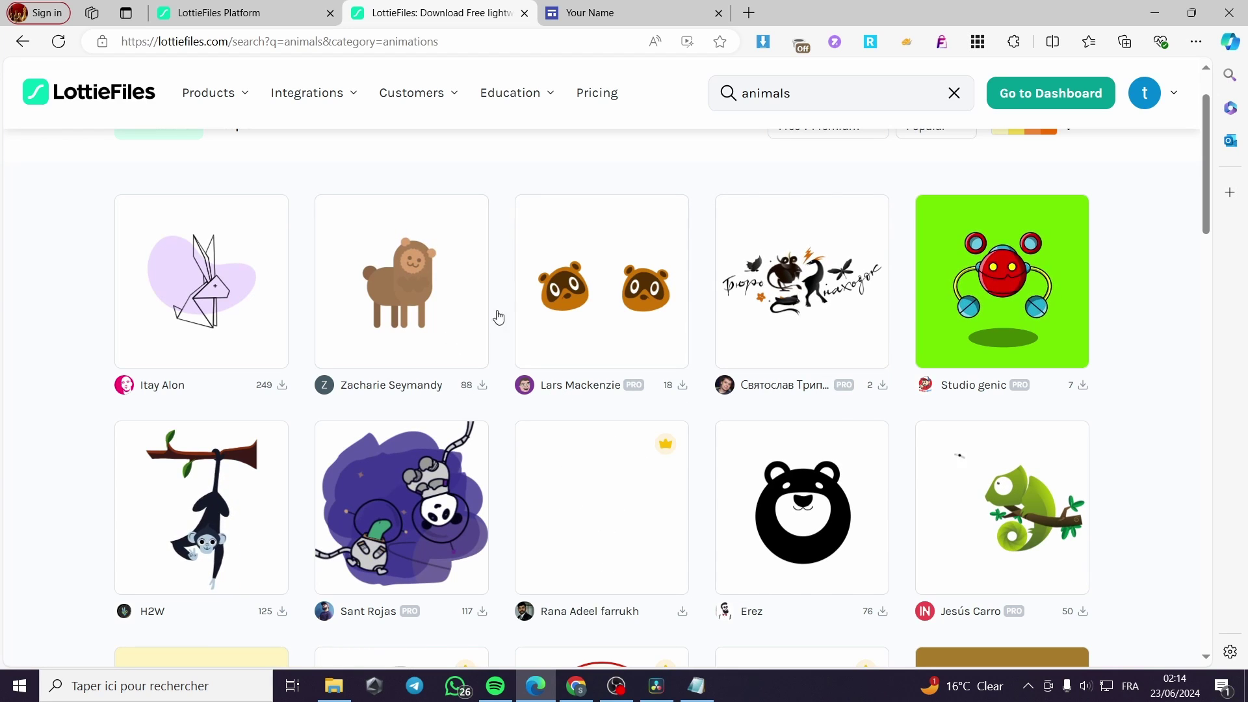
{"action": "scroll", "coordinate": [455, 367], "scroll_direction": "down", "scroll_amount": 3}
{"action": "scroll", "coordinate": [489, 371], "scroll_direction": "down", "scroll_amount": 1}
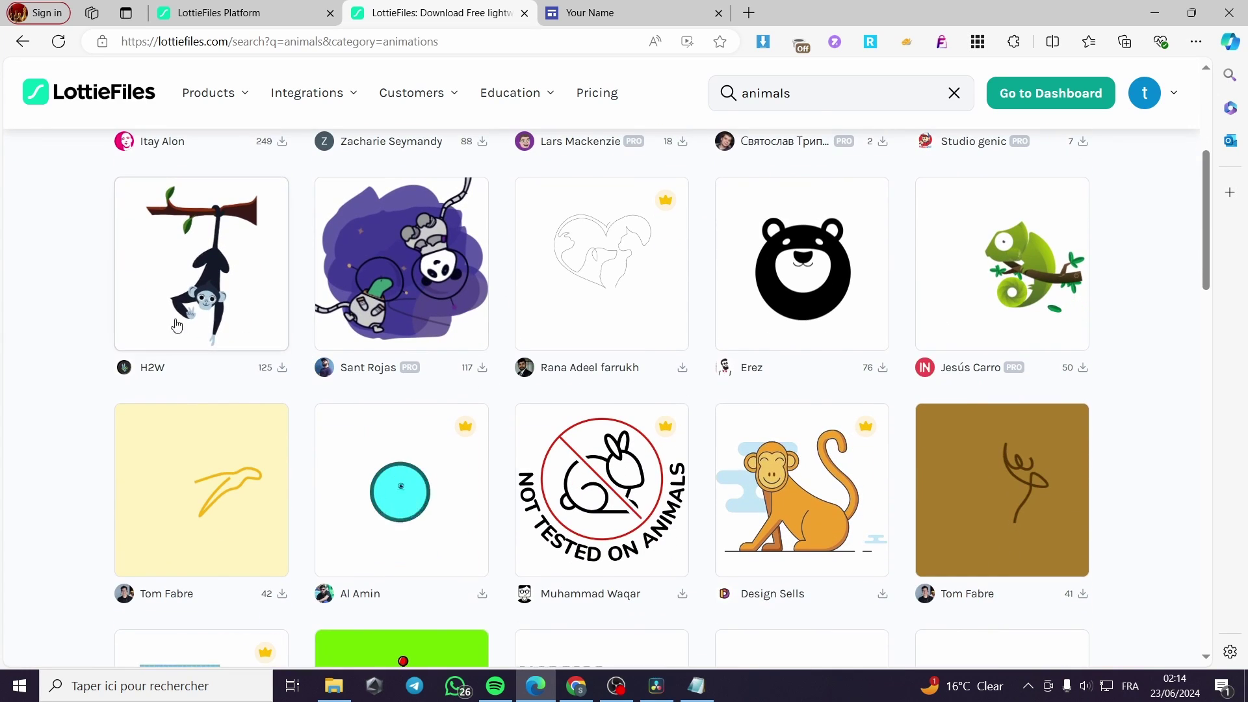
{"action": "scroll", "coordinate": [910, 492], "scroll_direction": "down", "scroll_amount": 1}
{"action": "scroll", "coordinate": [910, 492], "scroll_direction": "down", "scroll_amount": 1}
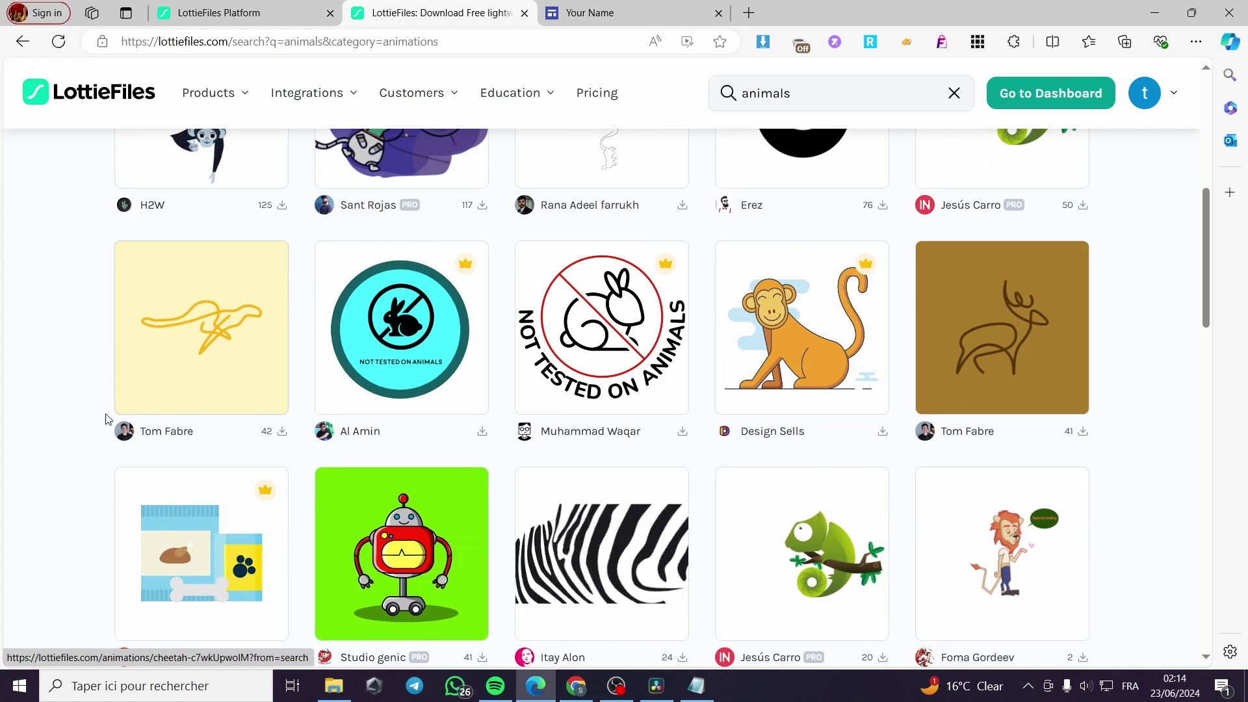
{"action": "scroll", "coordinate": [77, 422], "scroll_direction": "down", "scroll_amount": 1}
{"action": "scroll", "coordinate": [77, 423], "scroll_direction": "down", "scroll_amount": 1}
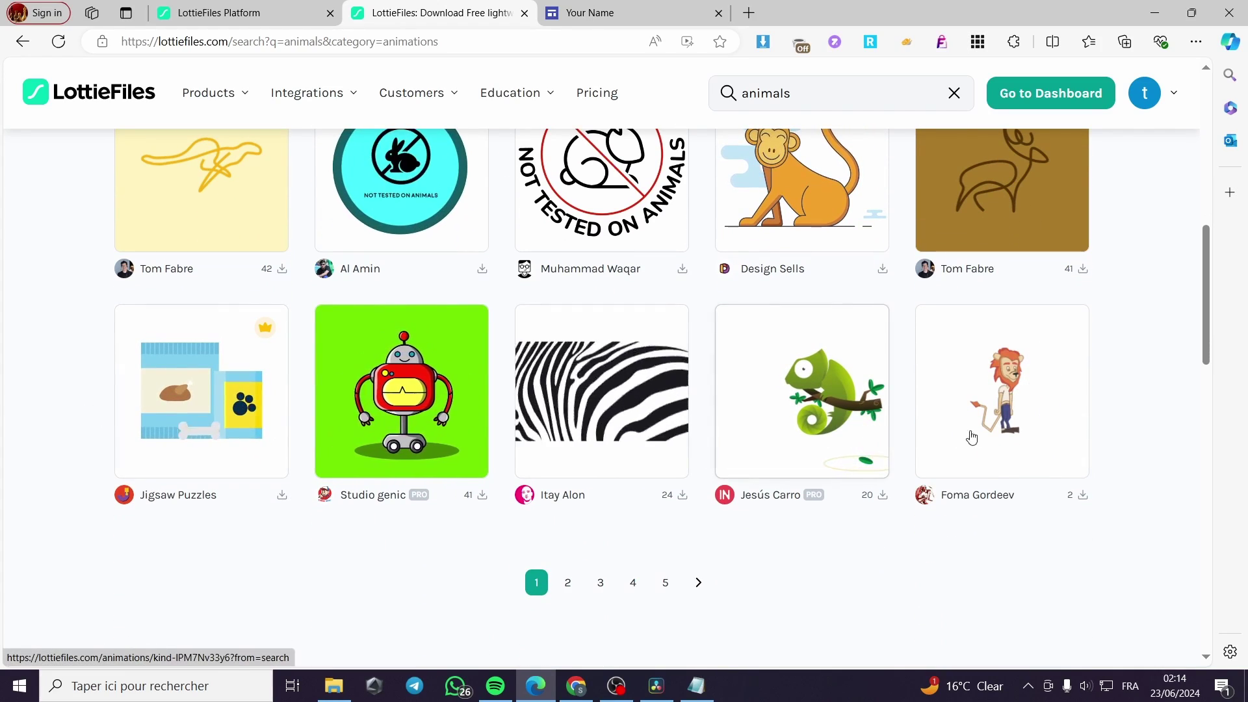
{"action": "left_click", "coordinate": [1020, 411]}
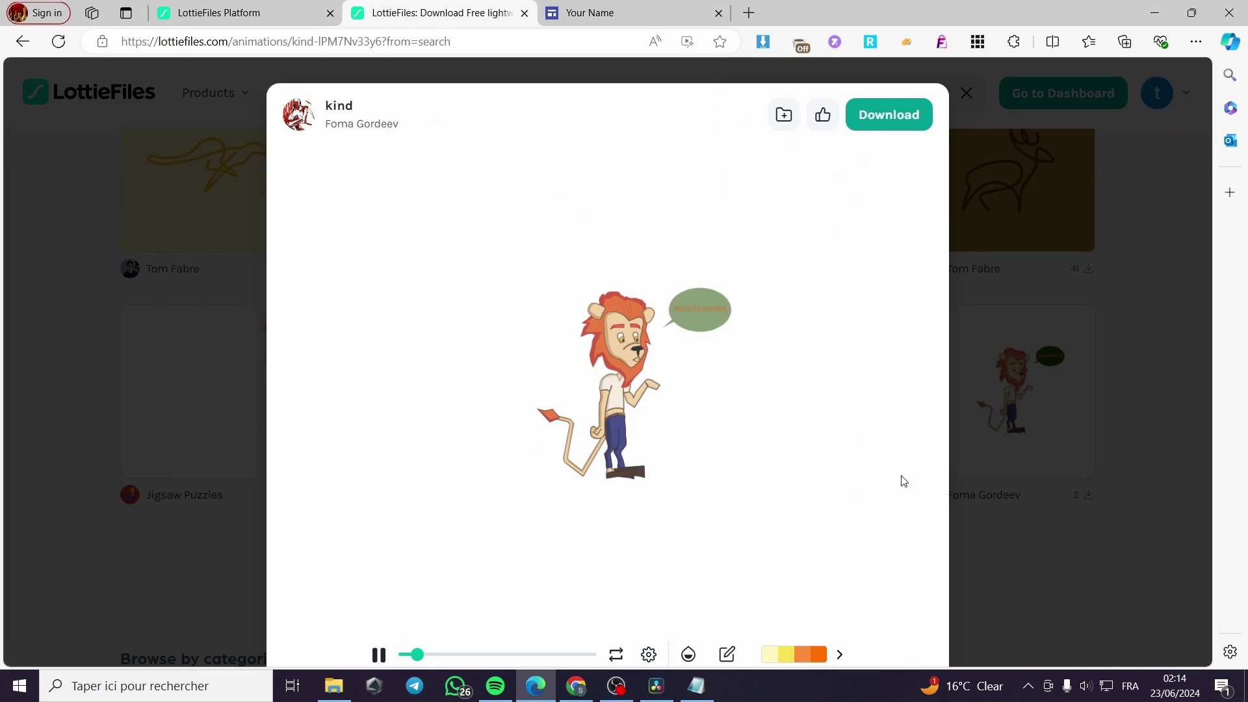
Try the cyan and dark blue preset palette and the pastel blue and peach one on the lion animation, and close the palette
{"action": "scroll", "coordinate": [752, 390], "scroll_direction": "down", "scroll_amount": 1}
{"action": "scroll", "coordinate": [752, 391], "scroll_direction": "down", "scroll_amount": 2}
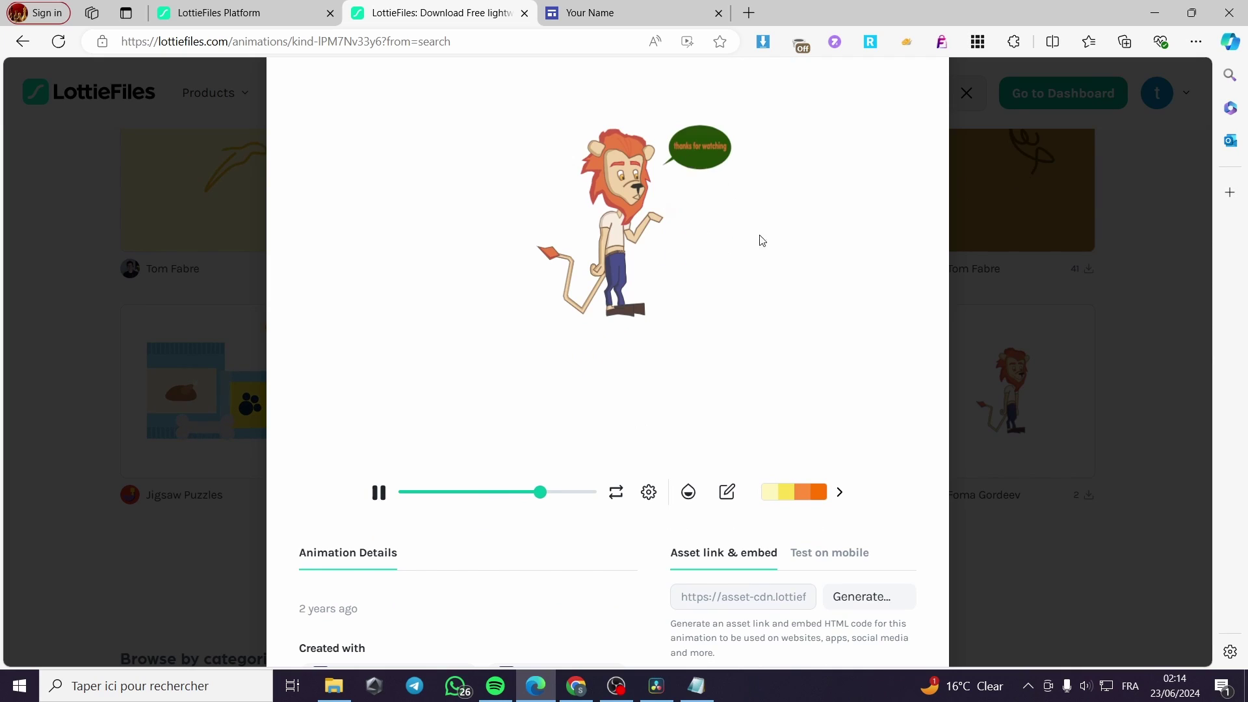
{"action": "left_click", "coordinate": [822, 498]}
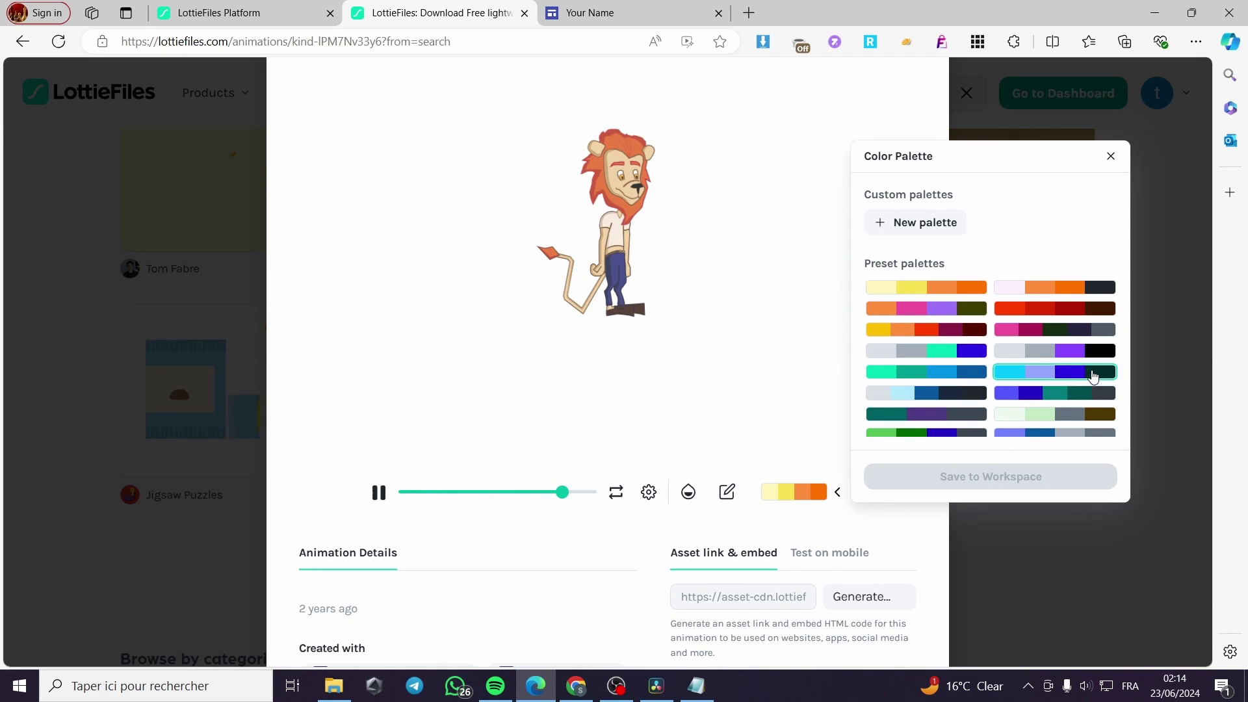
{"action": "left_click", "coordinate": [1059, 378]}
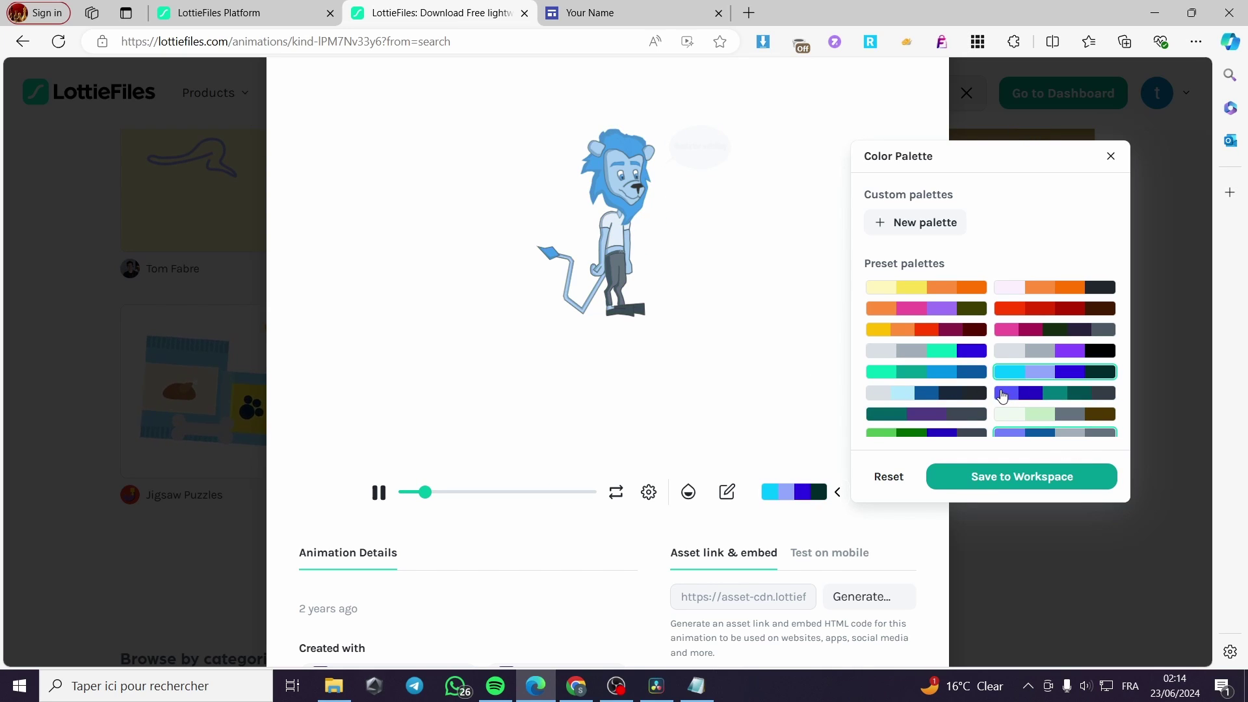
{"action": "scroll", "coordinate": [998, 397], "scroll_direction": "down", "scroll_amount": 3}
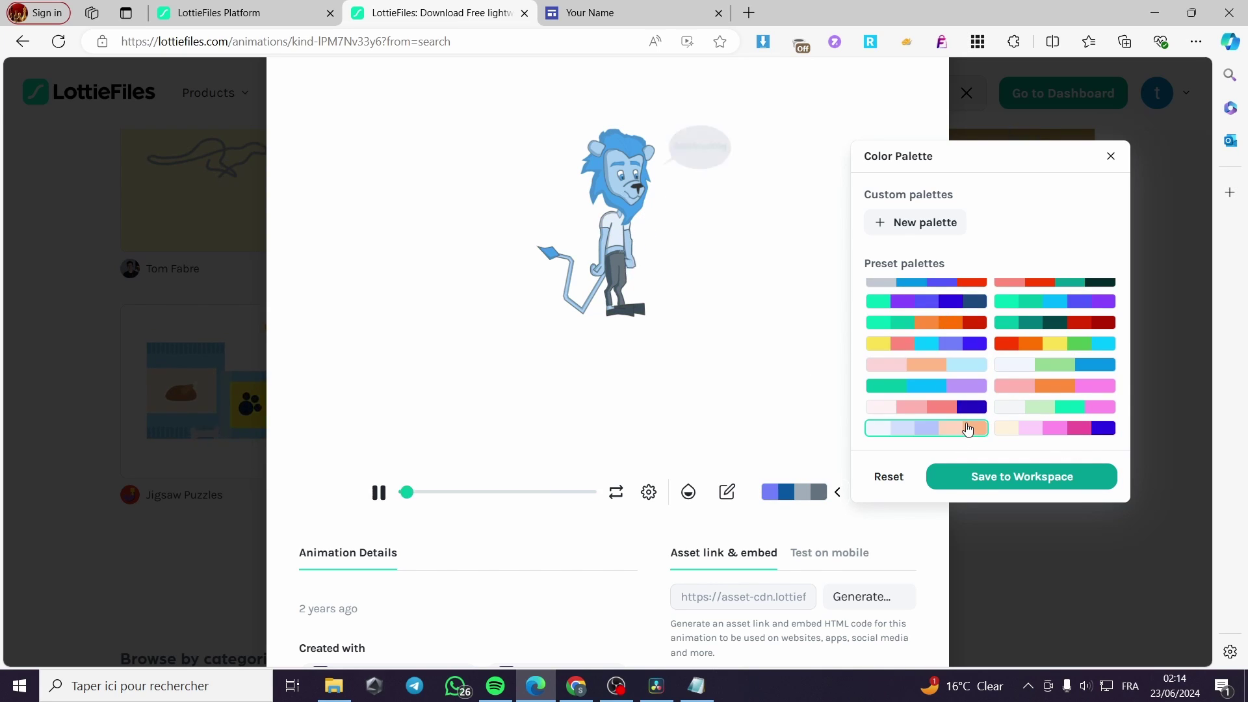
{"action": "left_click", "coordinate": [897, 542]}
Generate the lion animation's embed links, close the Embed HTML guide and copy the oEmbed URL
{"action": "scroll", "coordinate": [705, 484], "scroll_direction": "down", "scroll_amount": 4}
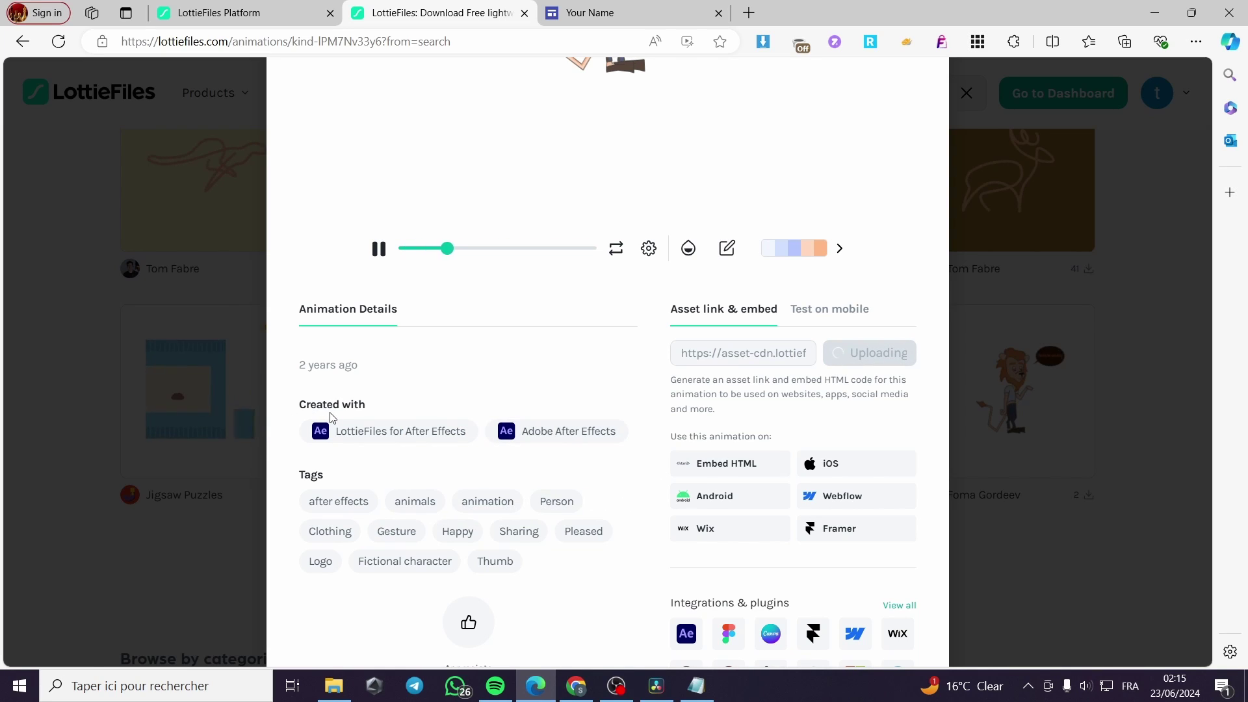
{"action": "scroll", "coordinate": [609, 401], "scroll_direction": "up", "scroll_amount": 4}
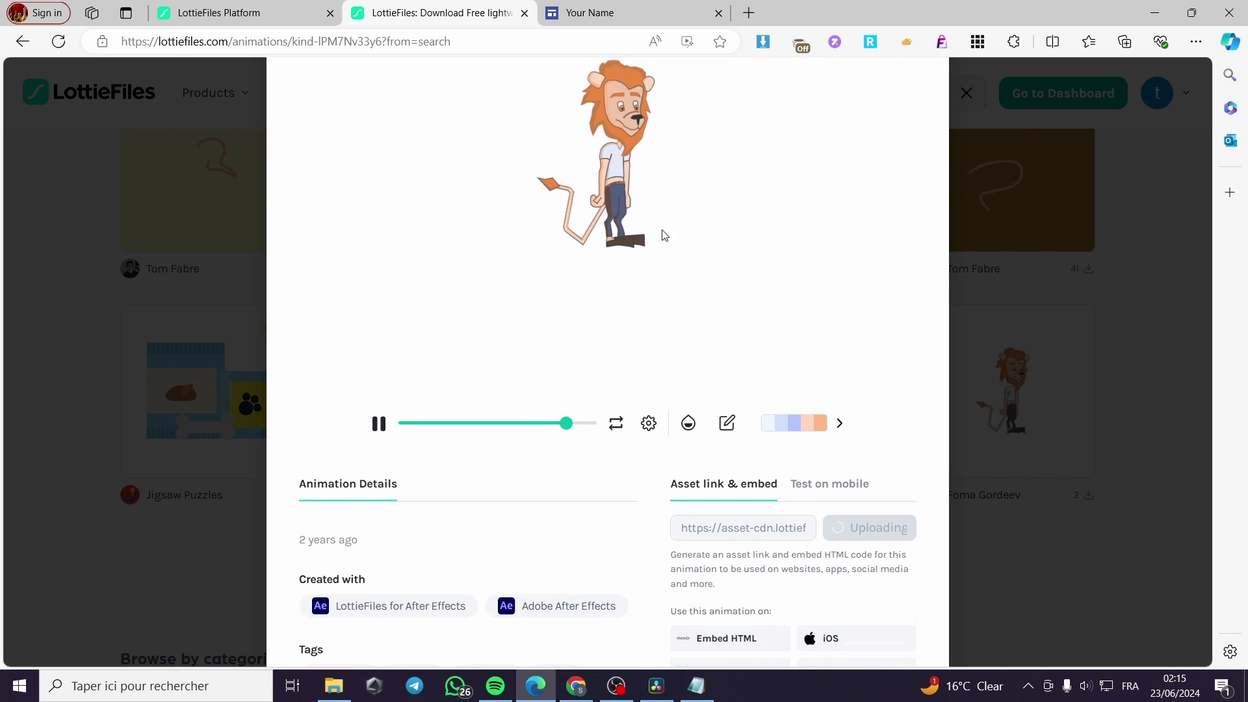
{"action": "scroll", "coordinate": [660, 252], "scroll_direction": "down", "scroll_amount": 4}
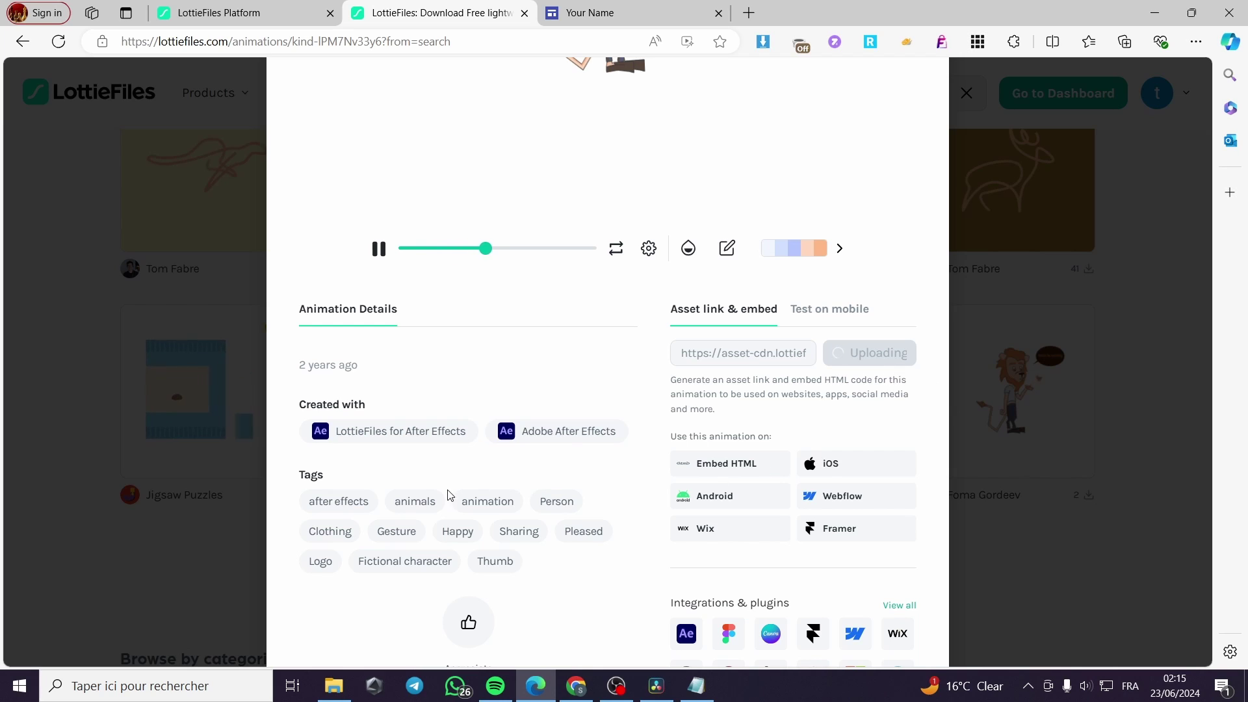
{"action": "scroll", "coordinate": [531, 485], "scroll_direction": "down", "scroll_amount": 1}
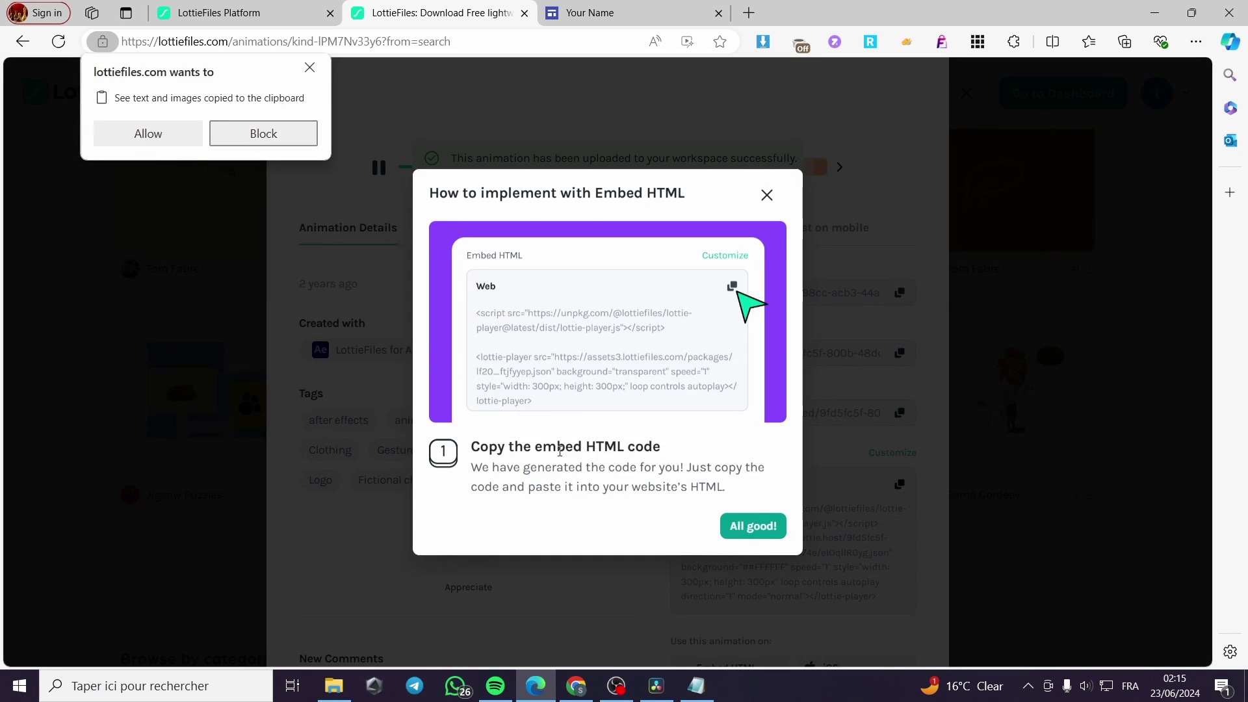
{"action": "left_click", "coordinate": [754, 526]}
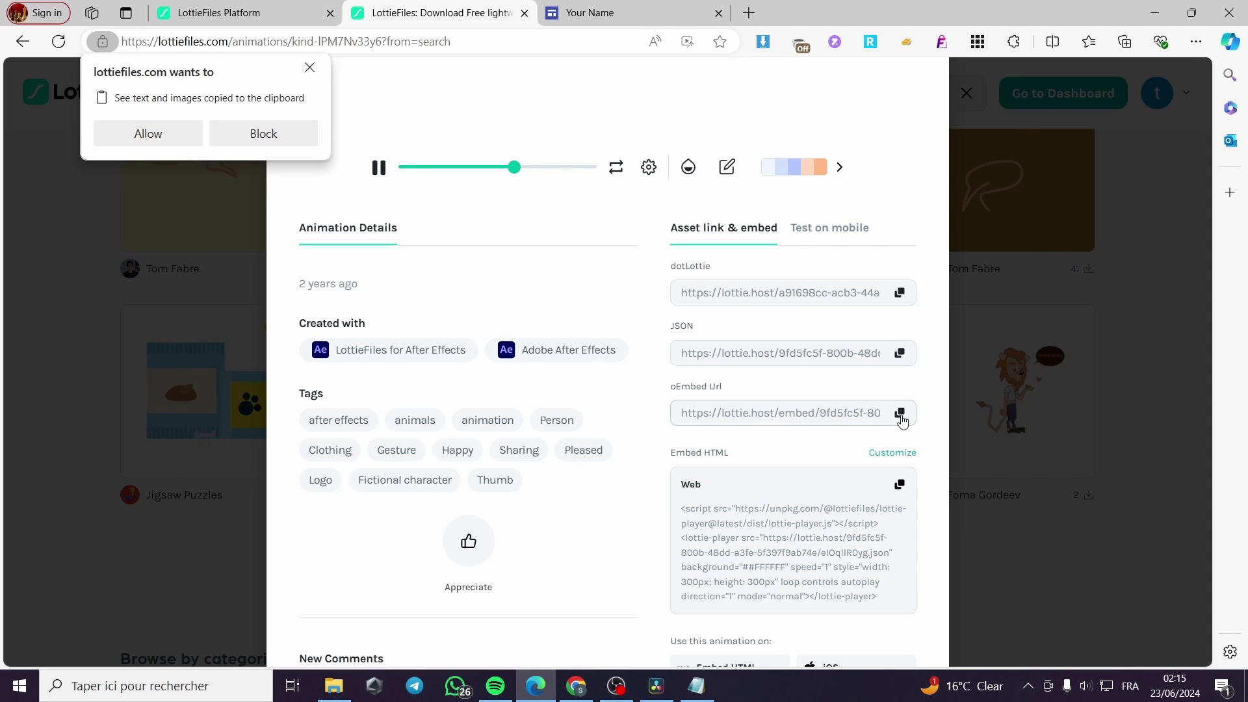
Return to the Portfolio site and embed the lion animation's copied oEmbed link by URL as a whole page
{"action": "key", "text": "ctrl+Tab"}
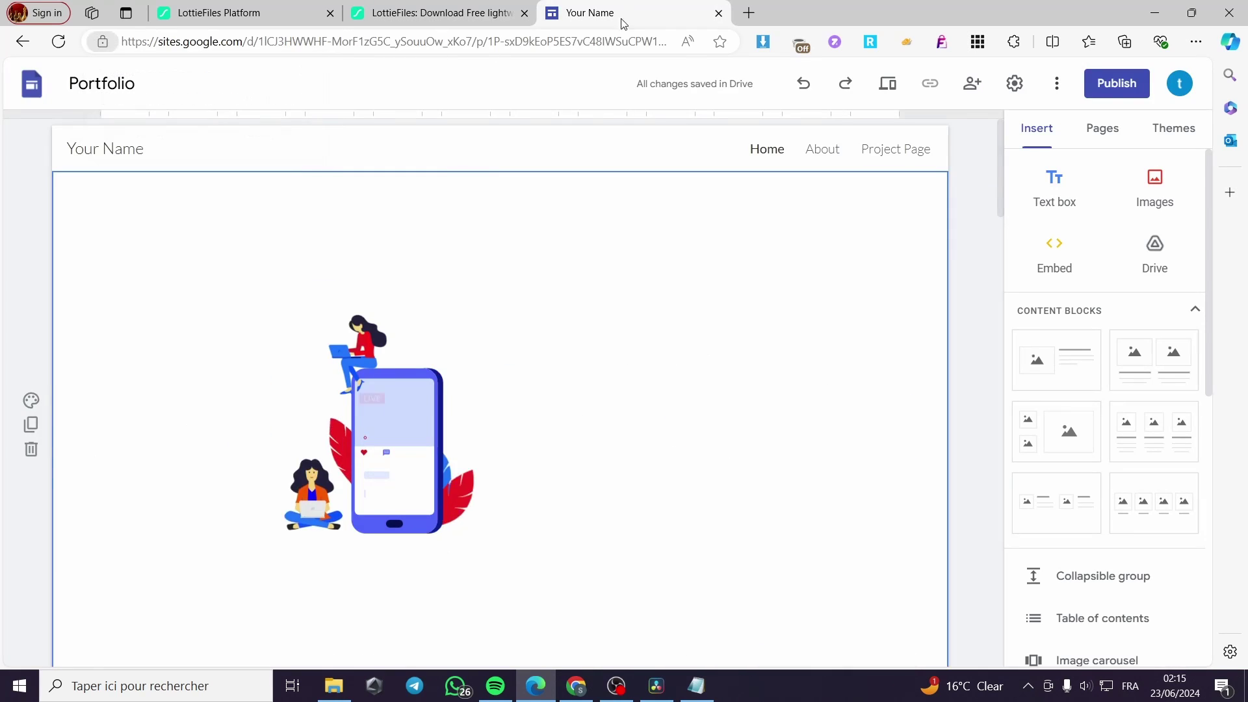
{"action": "left_click", "coordinate": [1055, 254]}
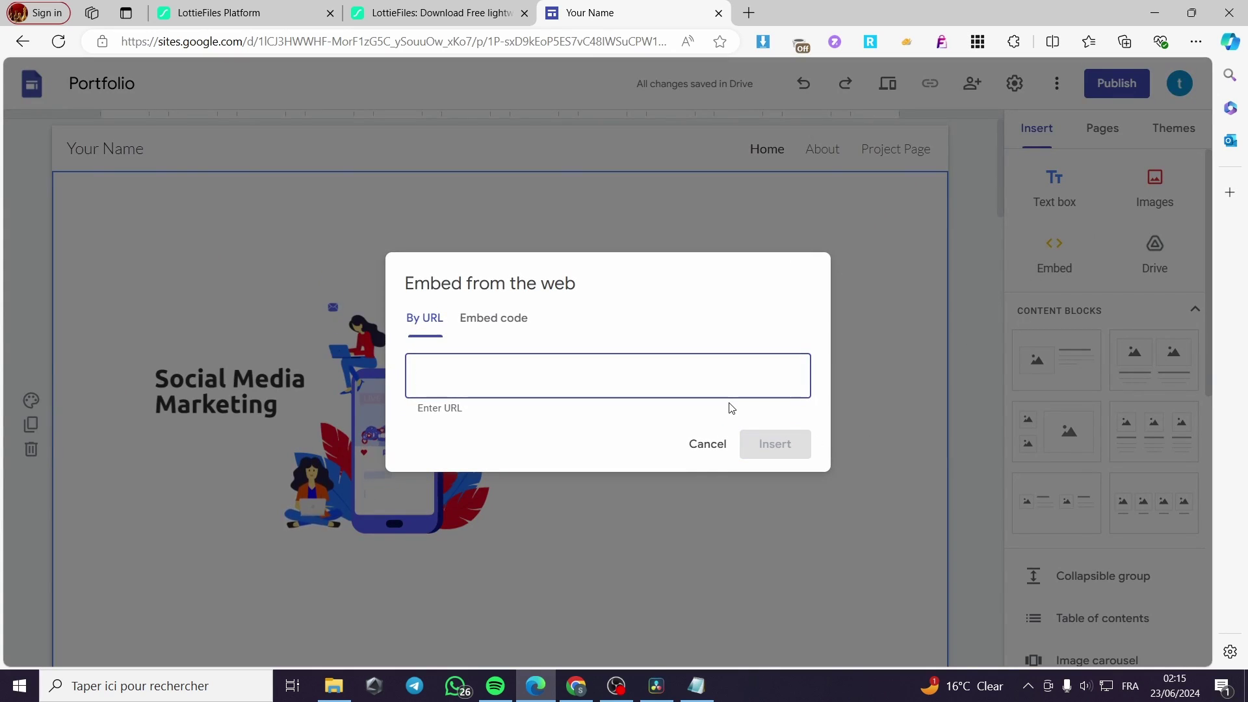
{"action": "type", "text": "https://lottie.host/embed/9fd5fc5f-800b-48dd-a3fe-5f397f9ab74e/eIOqllR0yg.json"}
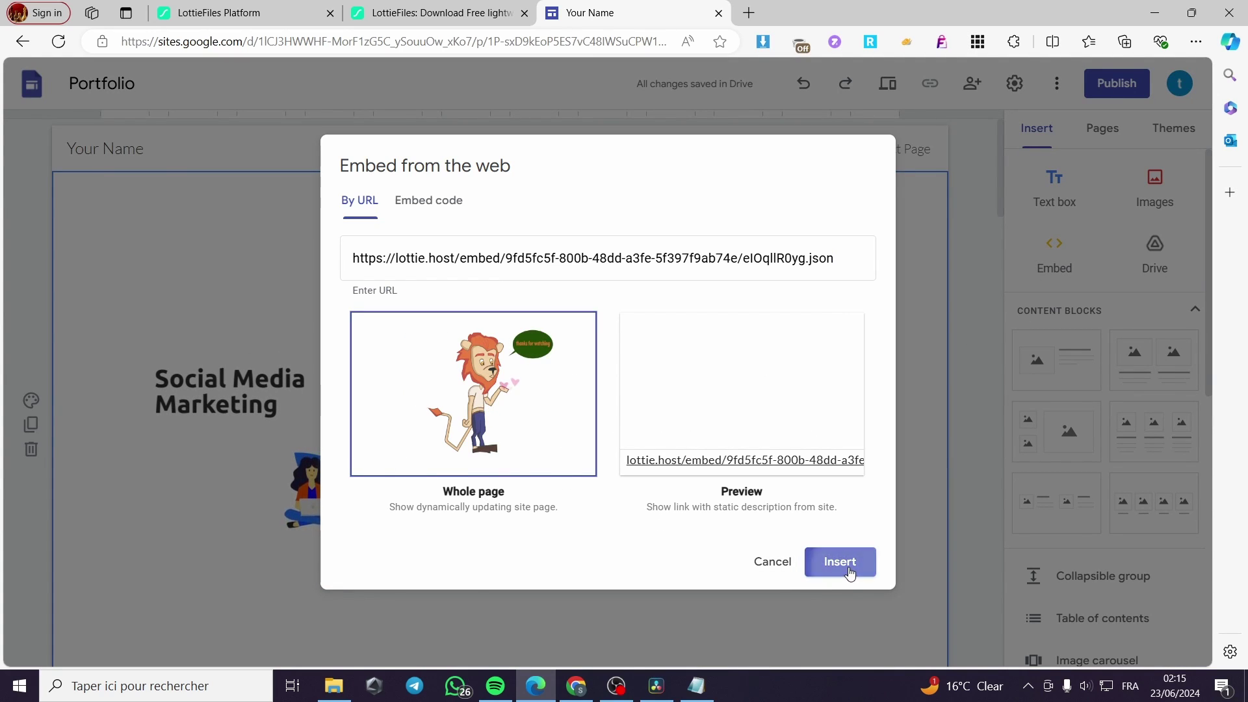
{"action": "left_click", "coordinate": [840, 561]}
Narrow the embedded lion animation to just under half the width of the page content
{"action": "scroll", "coordinate": [651, 507], "scroll_direction": "down", "scroll_amount": 2}
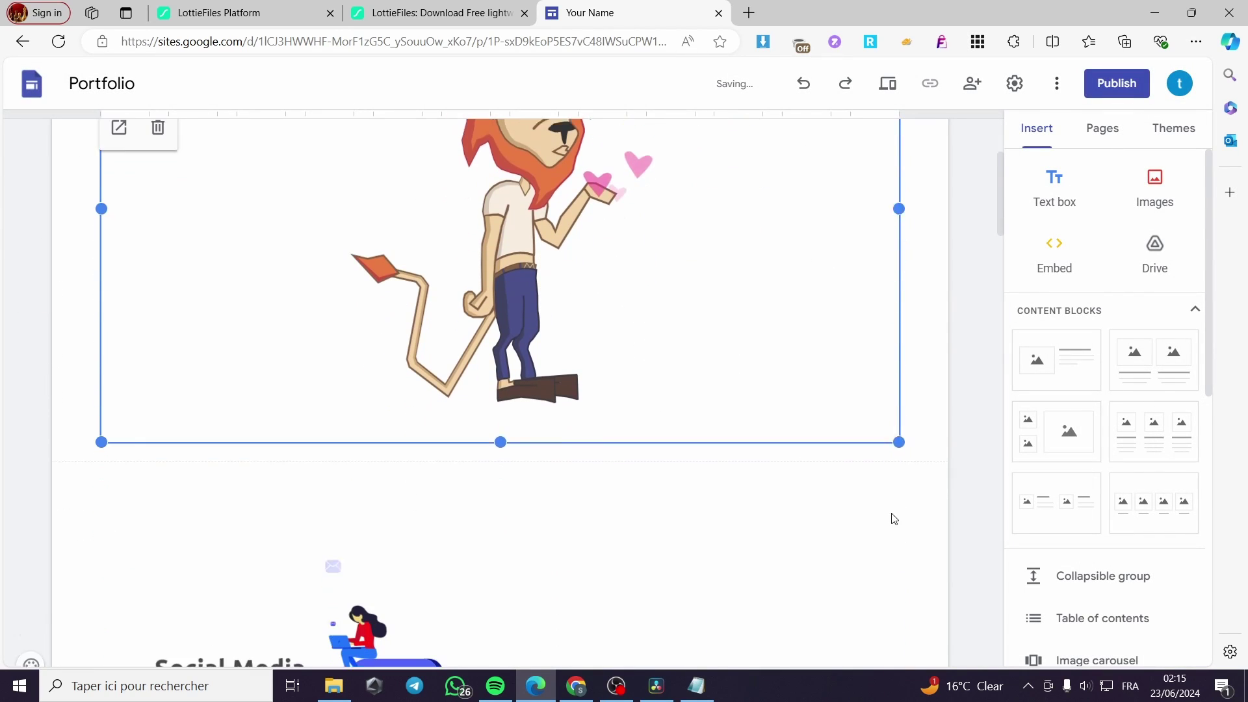
{"action": "scroll", "coordinate": [898, 518], "scroll_direction": "down", "scroll_amount": 2}
{"action": "left_click_drag", "start_coordinate": [899, 332], "coordinate": [558, 325]}
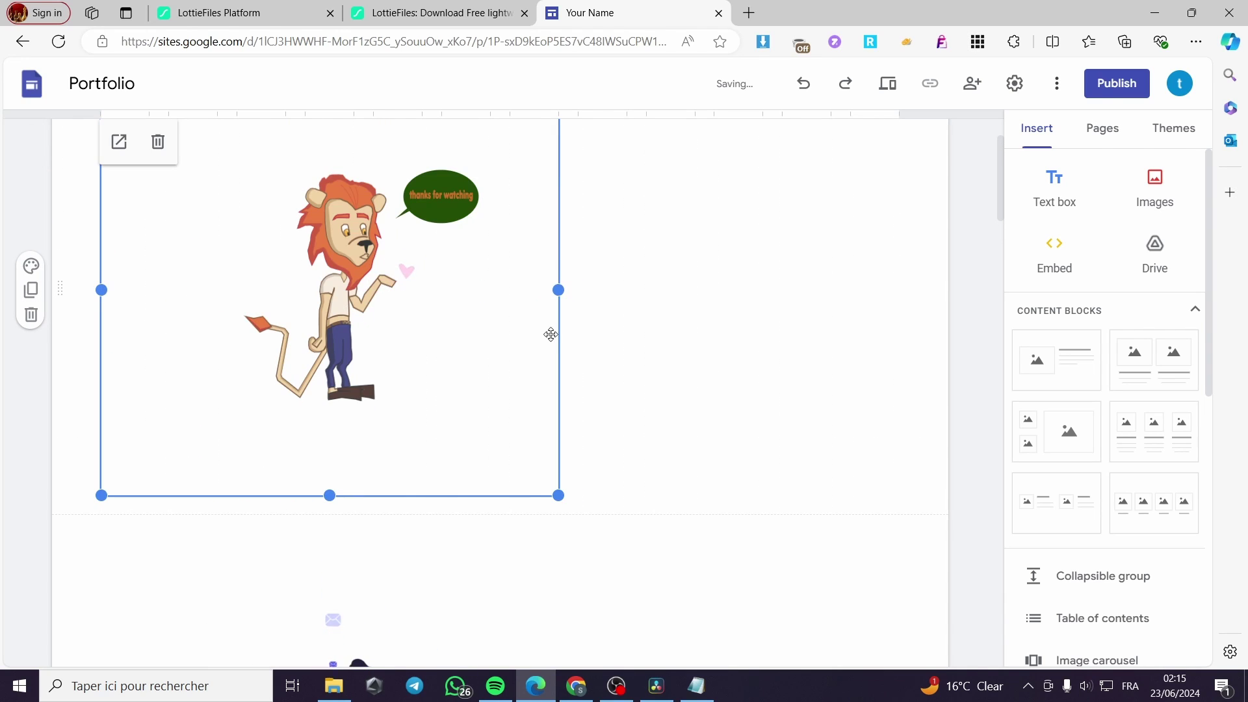
{"action": "scroll", "coordinate": [549, 338], "scroll_direction": "down", "scroll_amount": 1}
{"action": "left_click_drag", "start_coordinate": [554, 213], "coordinate": [490, 215]}
Narrow the Social Media Marketing animation to the same width as the lion animation
{"action": "left_click", "coordinate": [398, 518]}
{"action": "scroll", "coordinate": [562, 582], "scroll_direction": "down", "scroll_amount": 2}
{"action": "scroll", "coordinate": [585, 539], "scroll_direction": "down", "scroll_amount": 1}
{"action": "left_click_drag", "start_coordinate": [557, 524], "coordinate": [489, 528]}
Arrange both animations side by side in one section, with the lion to the right of Social Media Marketing
{"action": "scroll", "coordinate": [532, 514], "scroll_direction": "up", "scroll_amount": 6}
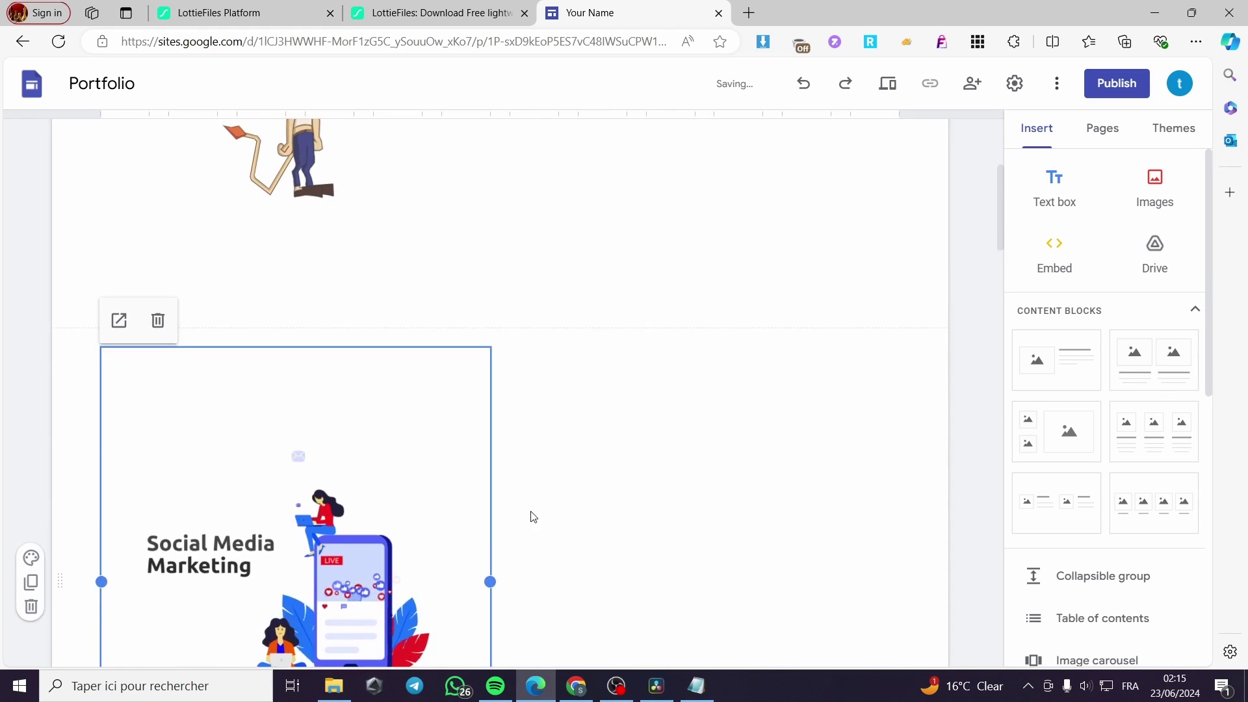
{"action": "left_click_drag", "start_coordinate": [487, 420], "coordinate": [661, 493]}
{"action": "scroll", "coordinate": [660, 493], "scroll_direction": "down", "scroll_amount": 5}
{"action": "scroll", "coordinate": [707, 443], "scroll_direction": "up", "scroll_amount": 2}
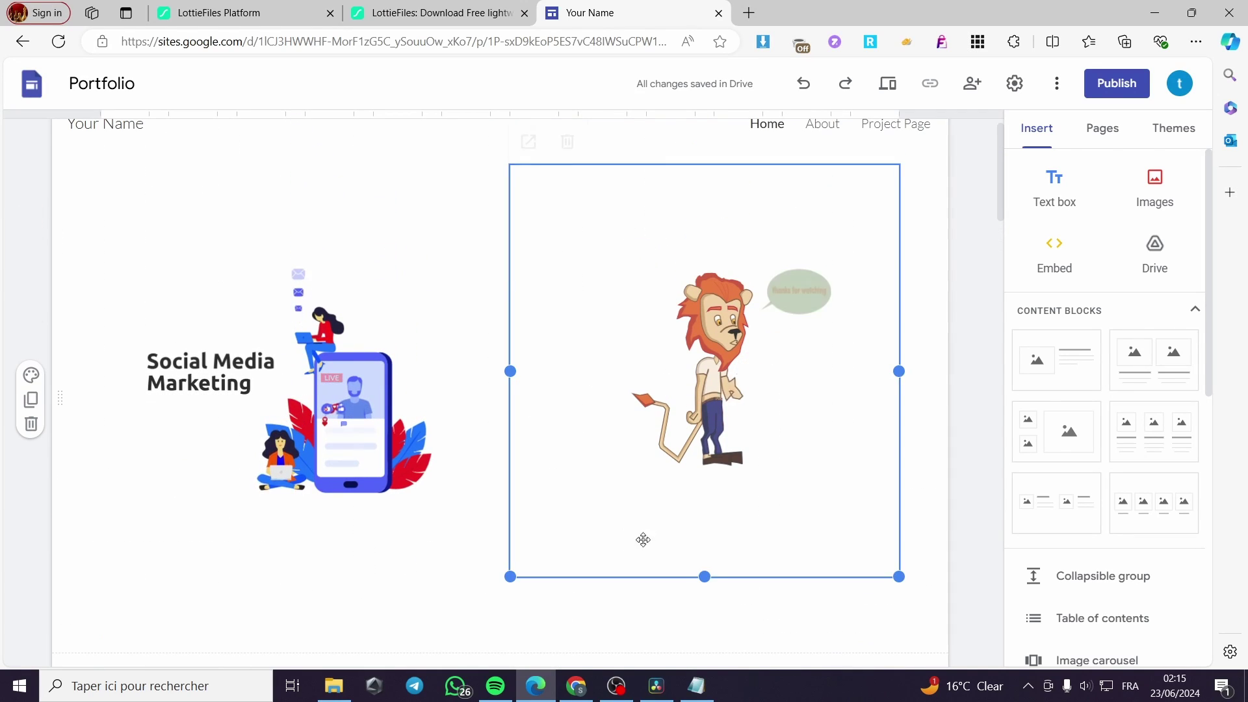
Extend the lion animation's frame downward to match the height of the Social Media Marketing frame
{"action": "left_click_drag", "start_coordinate": [707, 578], "coordinate": [709, 633]}
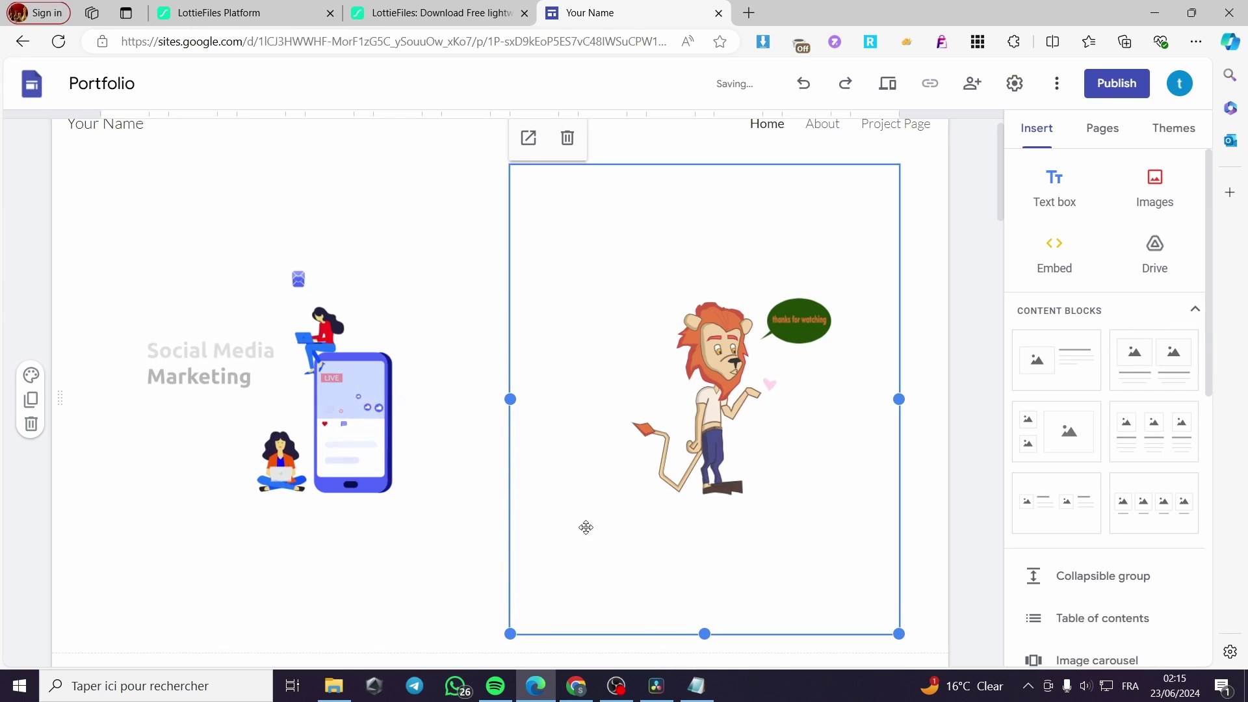
{"action": "left_click", "coordinate": [351, 470]}
{"action": "left_click", "coordinate": [574, 412]}
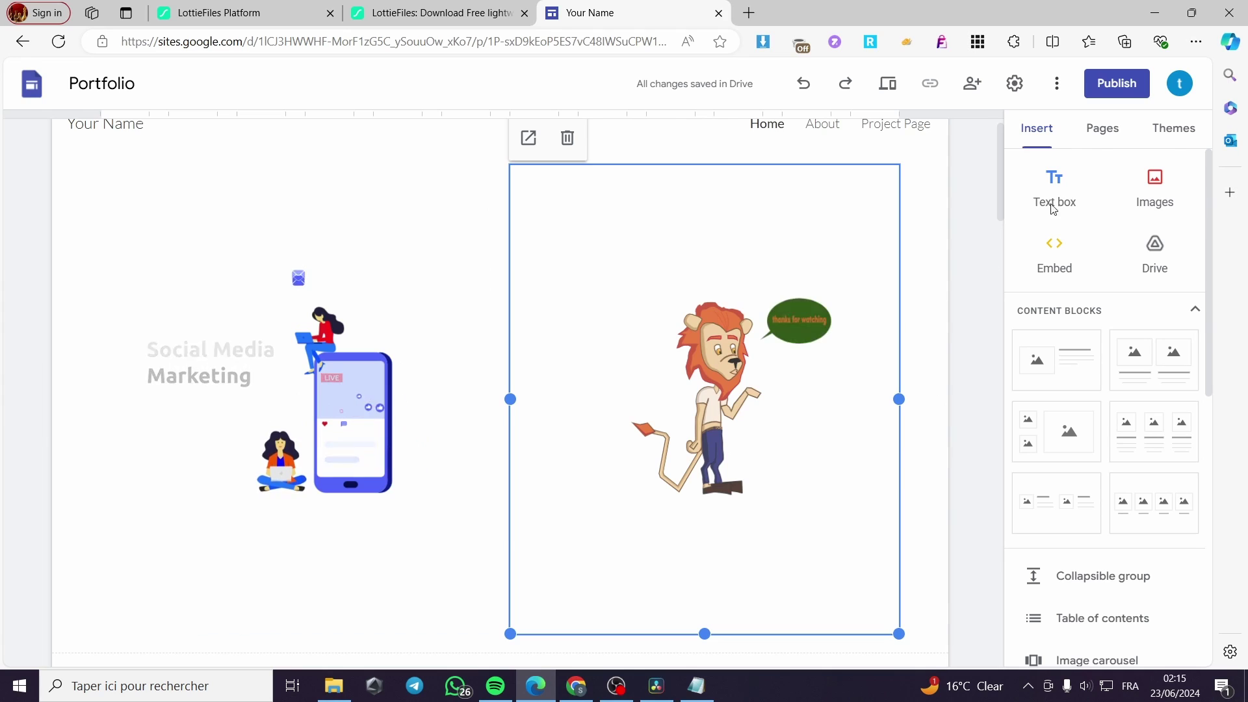
Publish the site to the web with the web address "dqzaear"
{"action": "left_click", "coordinate": [1117, 84]}
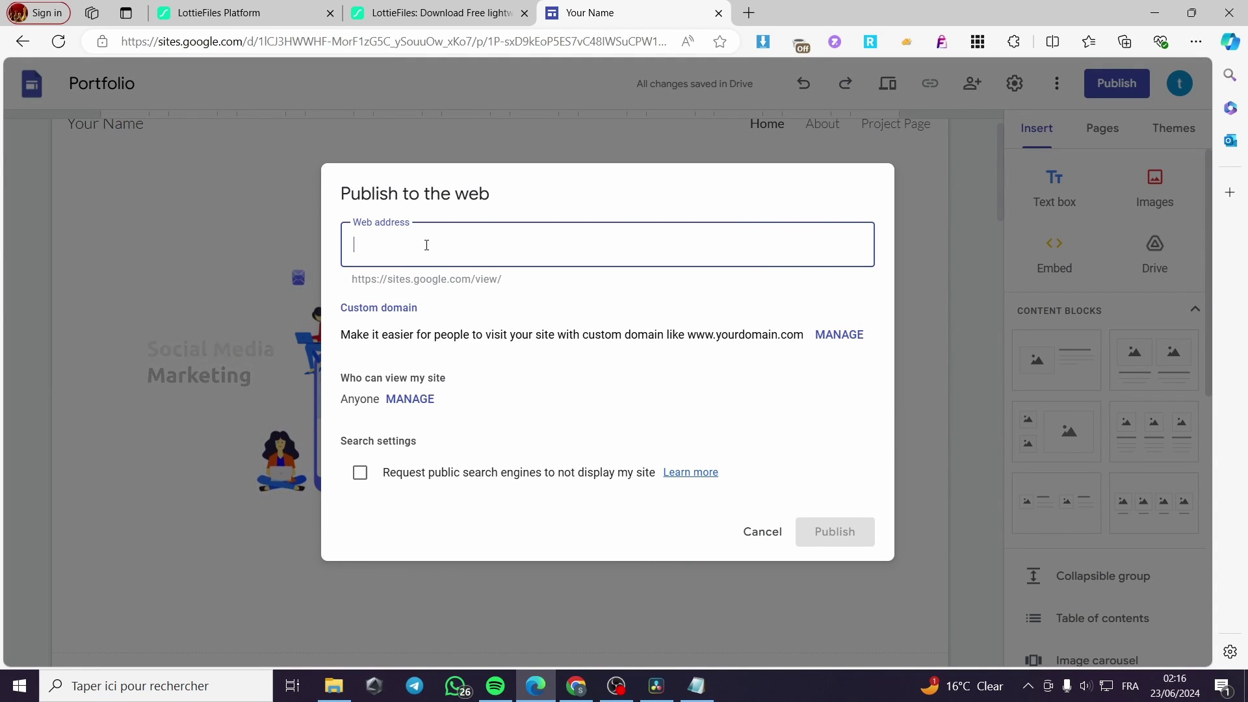
{"action": "type", "text": "dqzaear"}
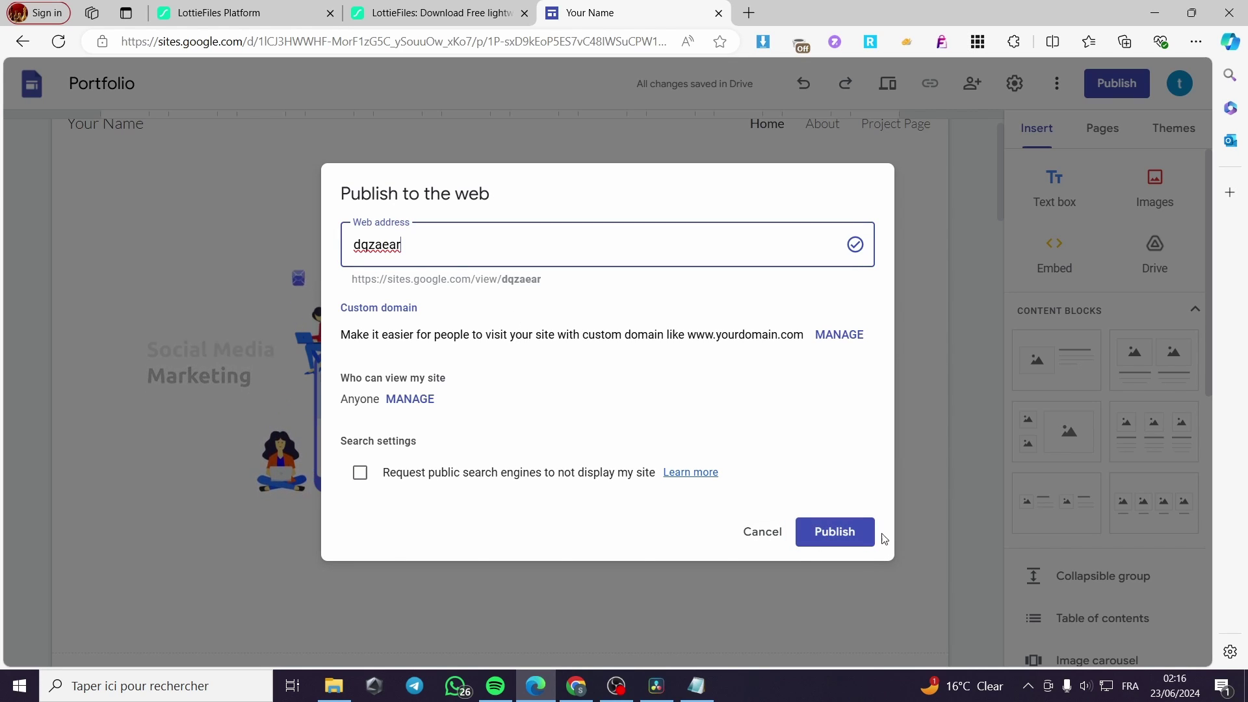
{"action": "left_click", "coordinate": [868, 533]}
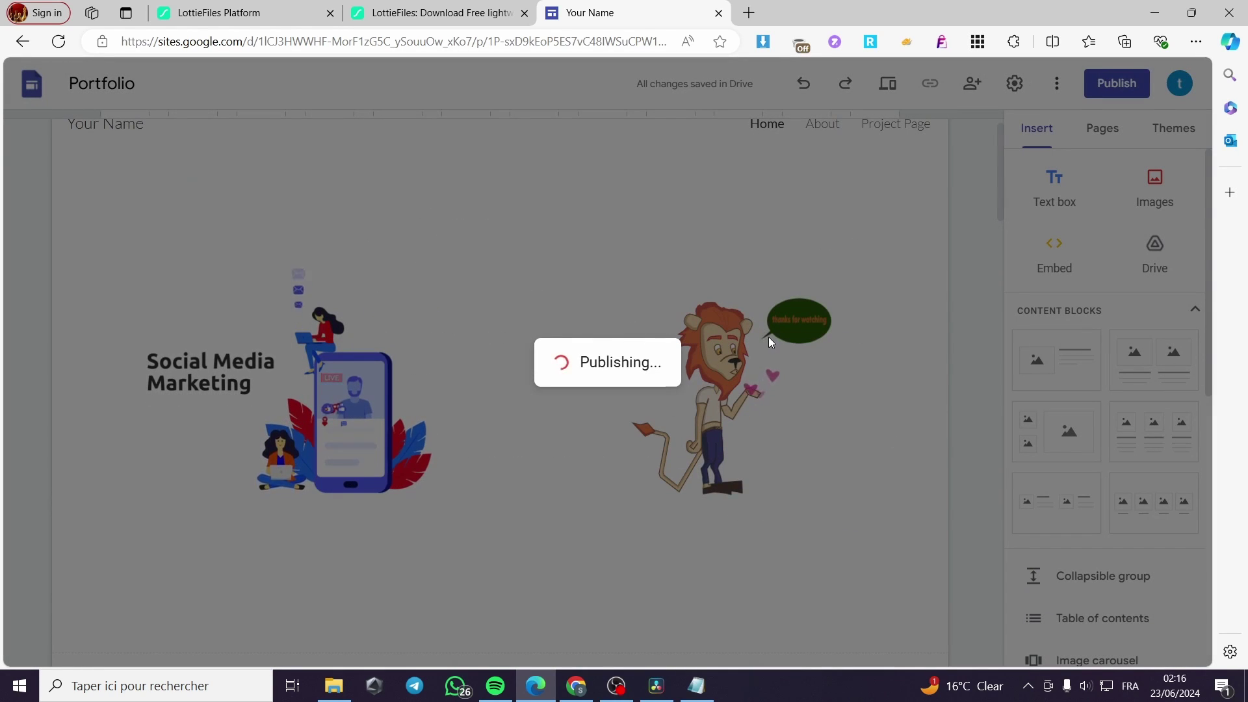